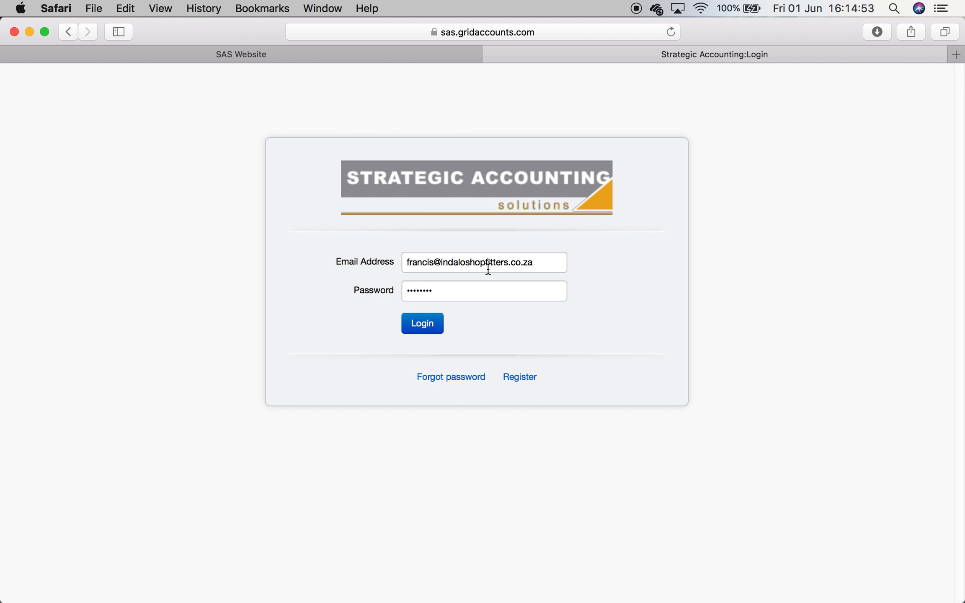
# - Log in to the Strategic Accounting account
pyautogui.click(422, 324)
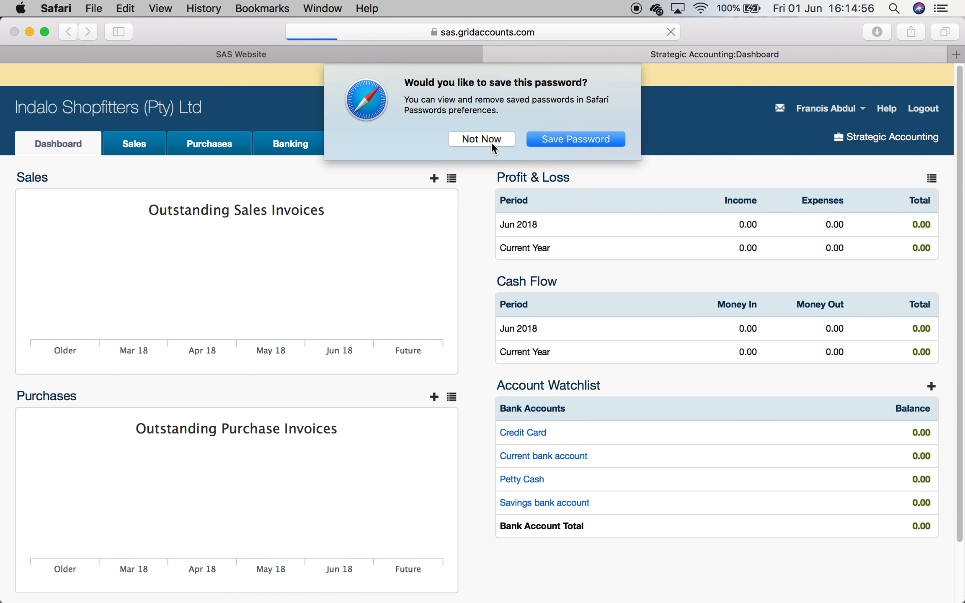
pyautogui.click(493, 140)
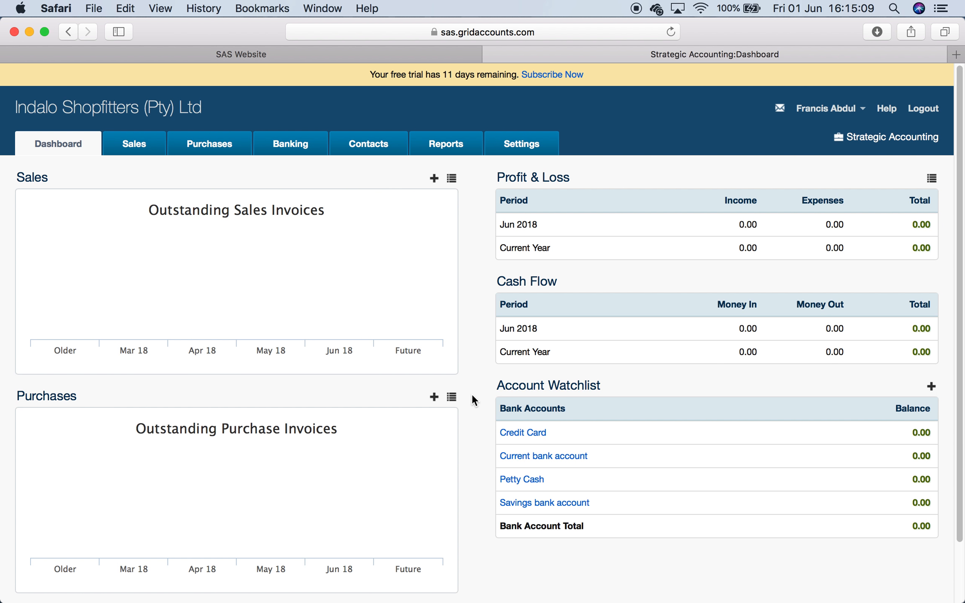
# - Open Settings and scroll through its sections
pyautogui.click(519, 145)
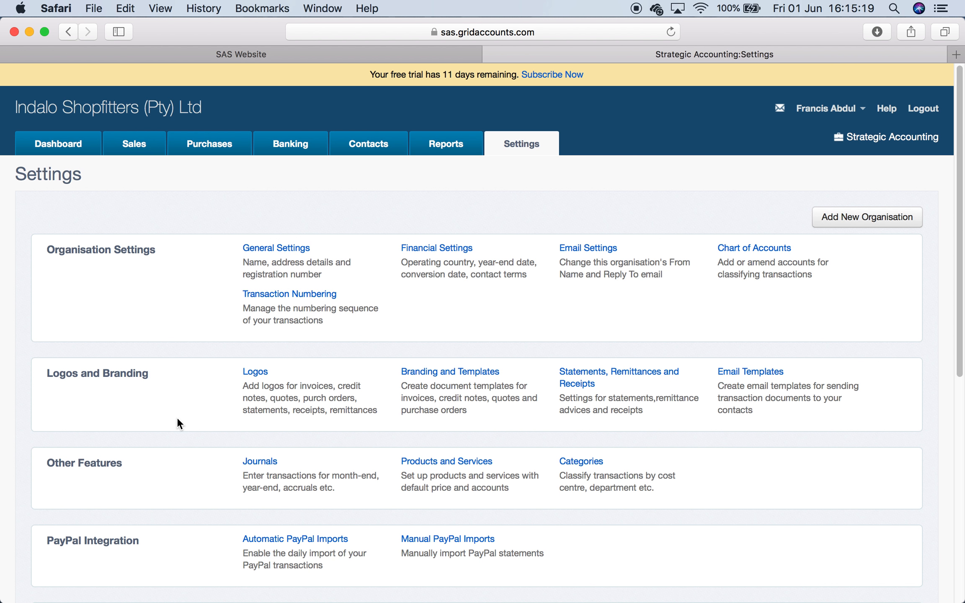
pyautogui.scroll(-3, 176, 417)
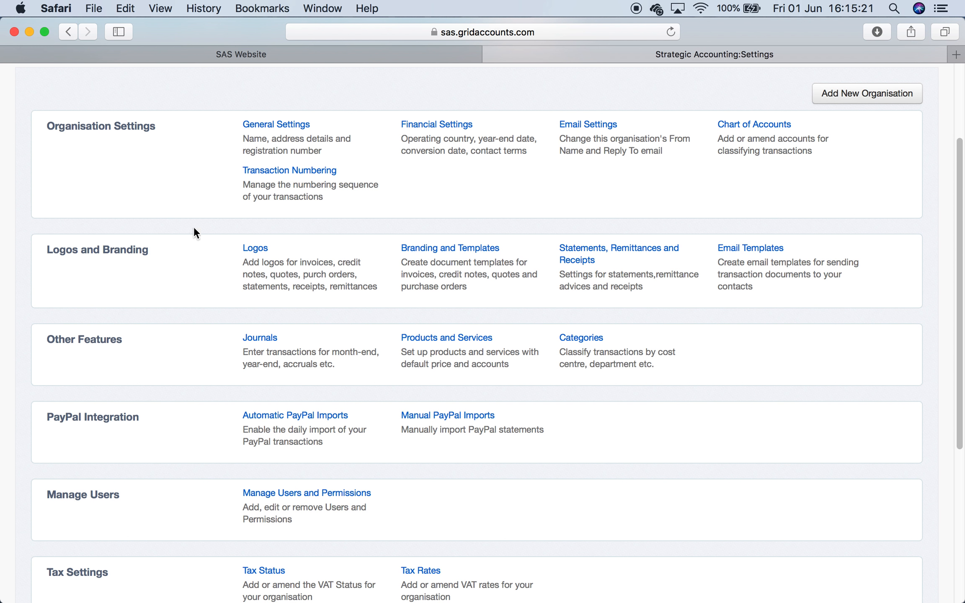
pyautogui.scroll(-2, 200, 289)
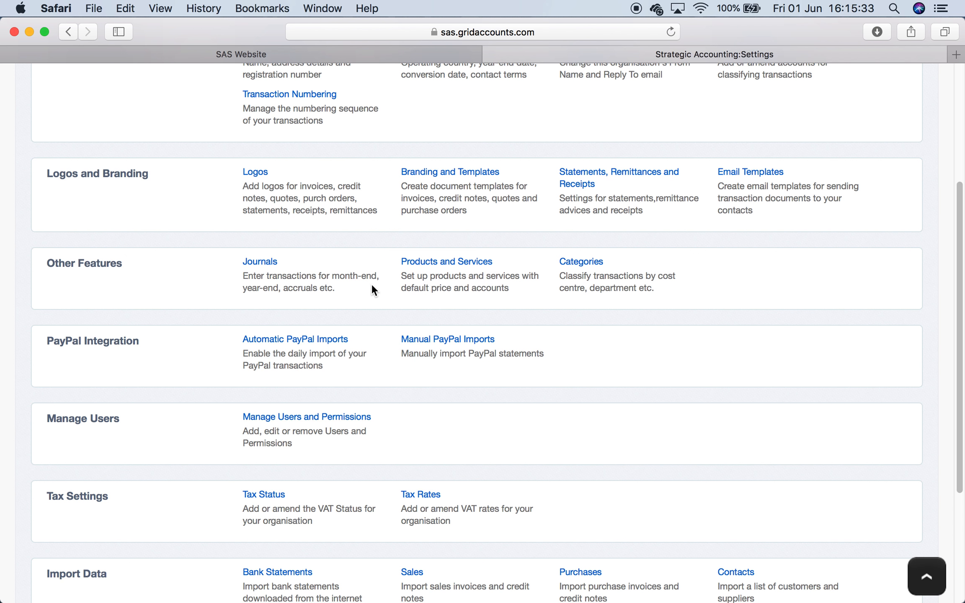
# - Switch to the help documentation in Firefox and expand the Journals help section
pyautogui.click(217, 588)
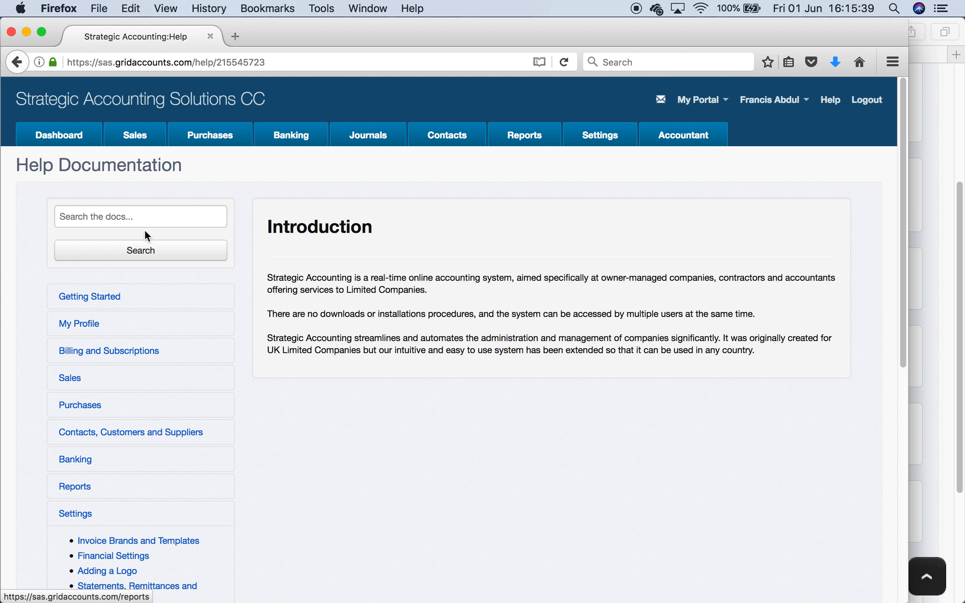
pyautogui.scroll(-10, 133, 502)
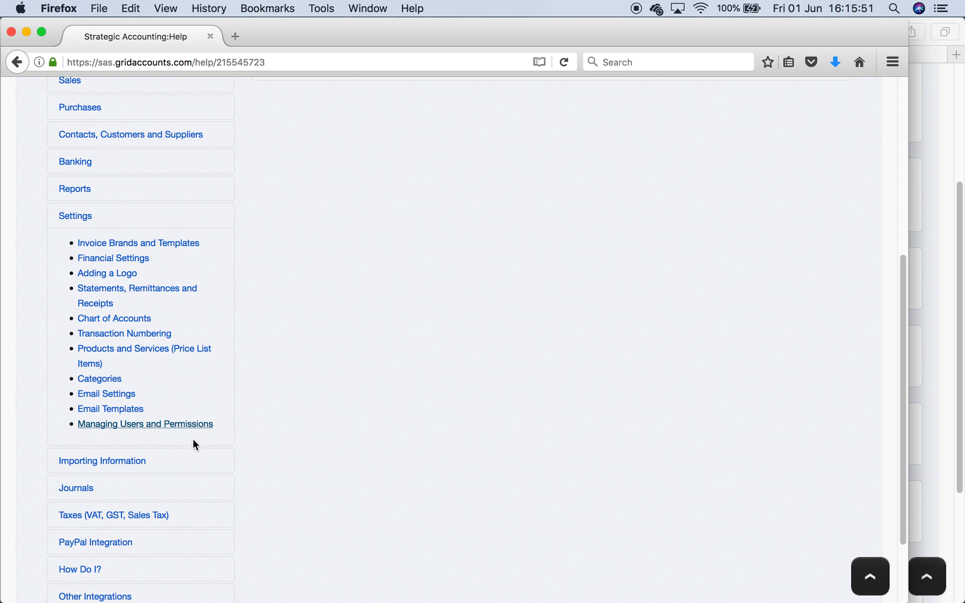
pyautogui.scroll(-5, 316, 460)
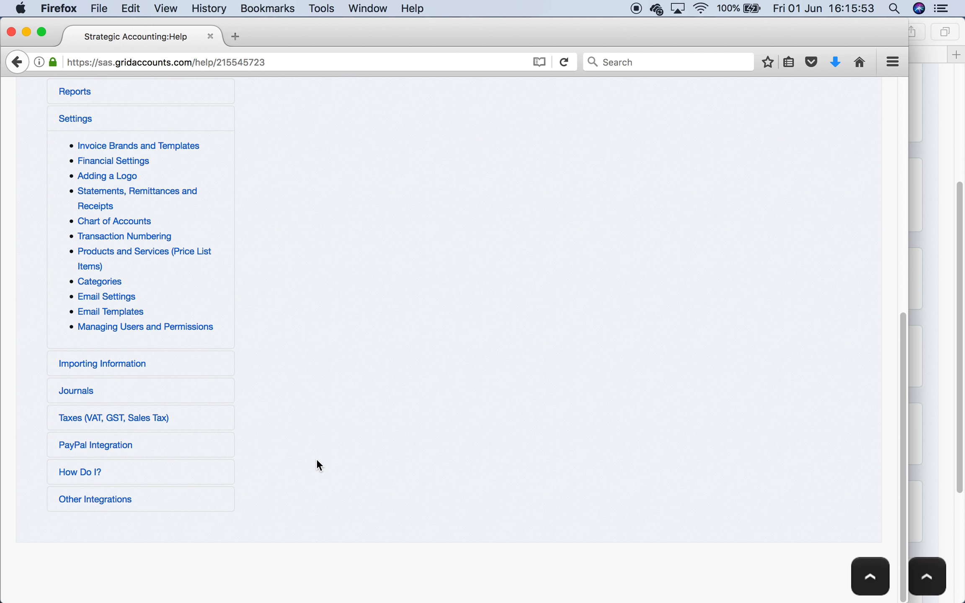
pyautogui.click(76, 393)
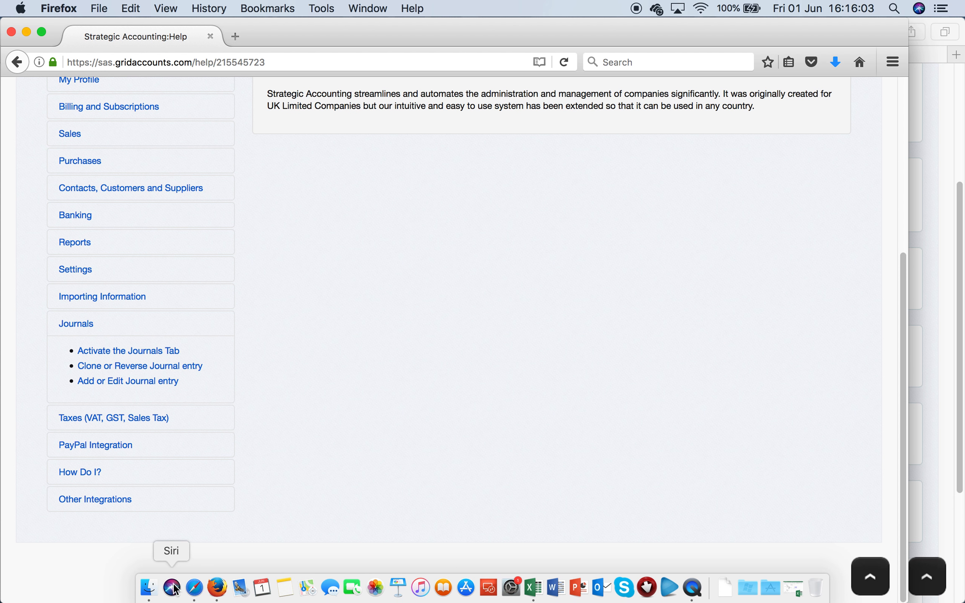
# - Switch back to Safari and open the Journals page from Settings
pyautogui.click(194, 587)
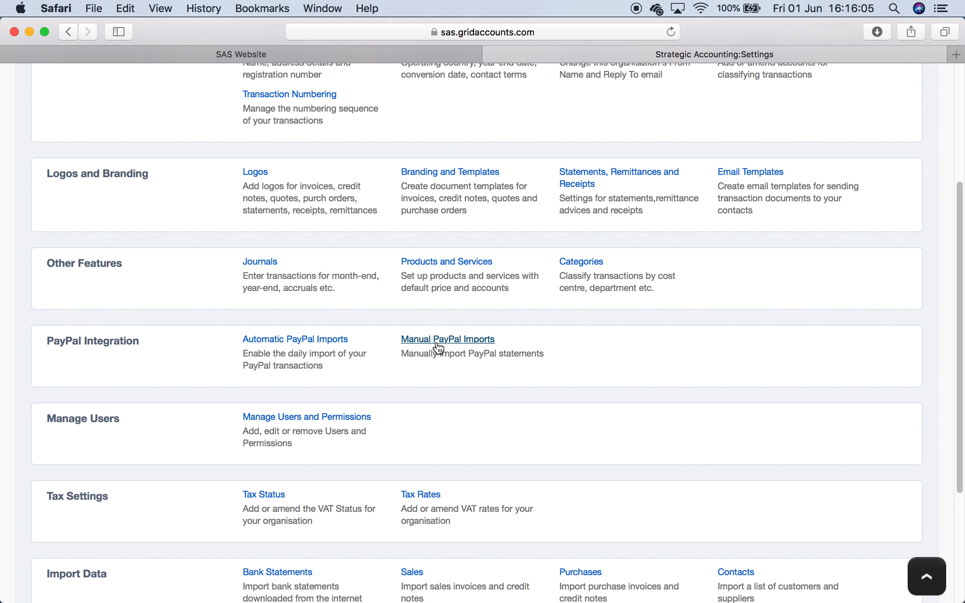
pyautogui.click(257, 262)
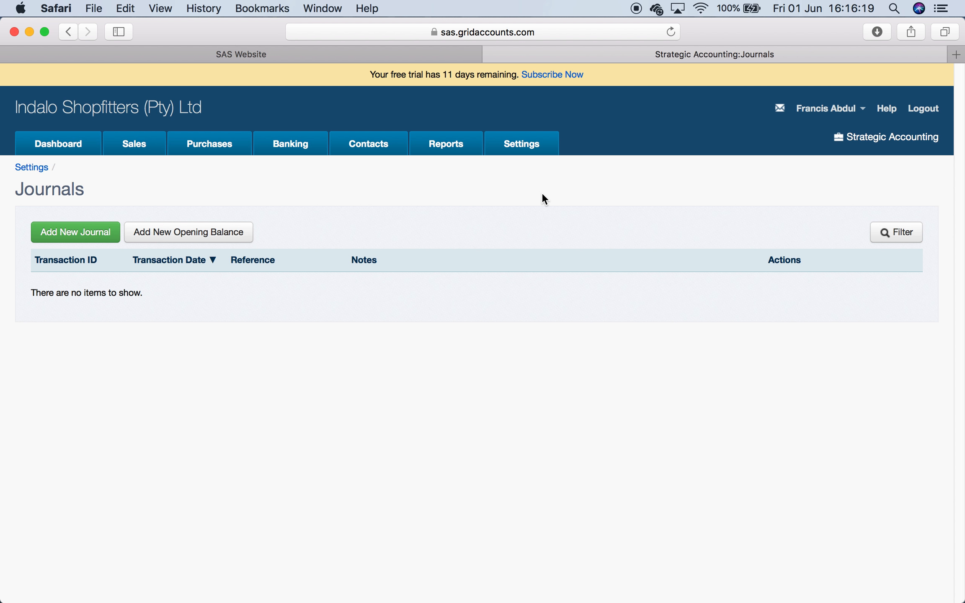
# - Open My Profile and set Display Journals on the main navigation menu to Yes
pyautogui.click(529, 143)
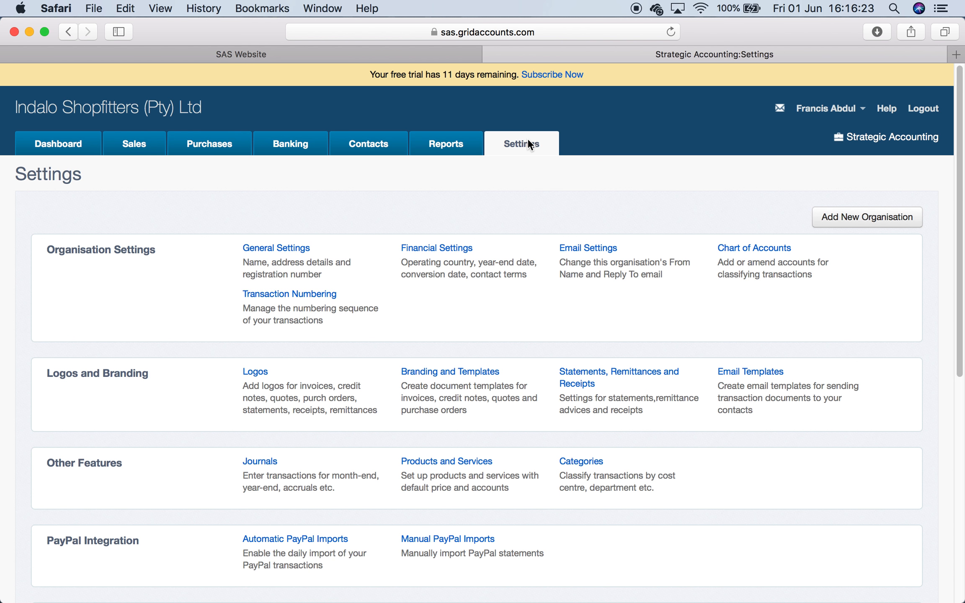
pyautogui.click(827, 110)
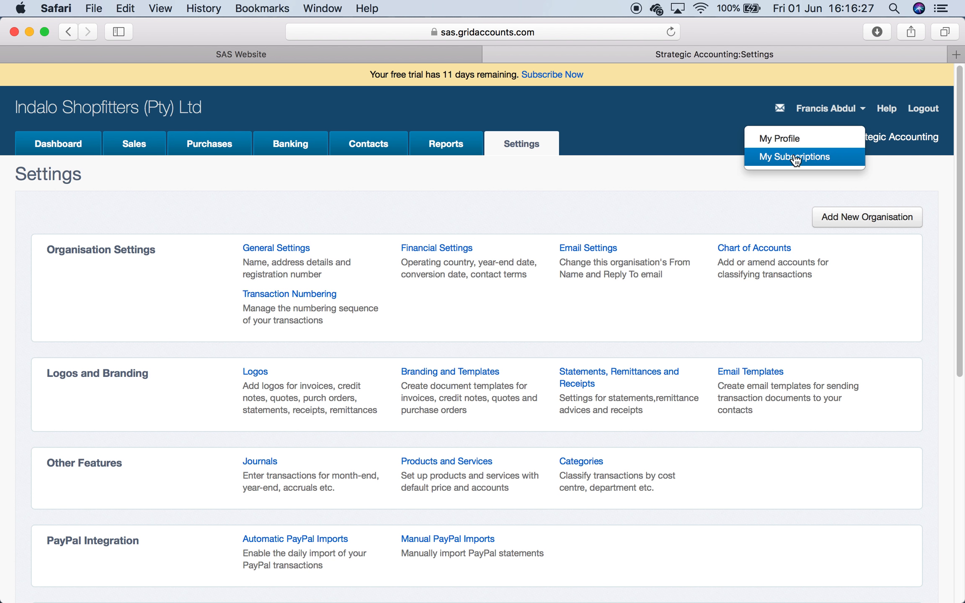
pyautogui.click(791, 143)
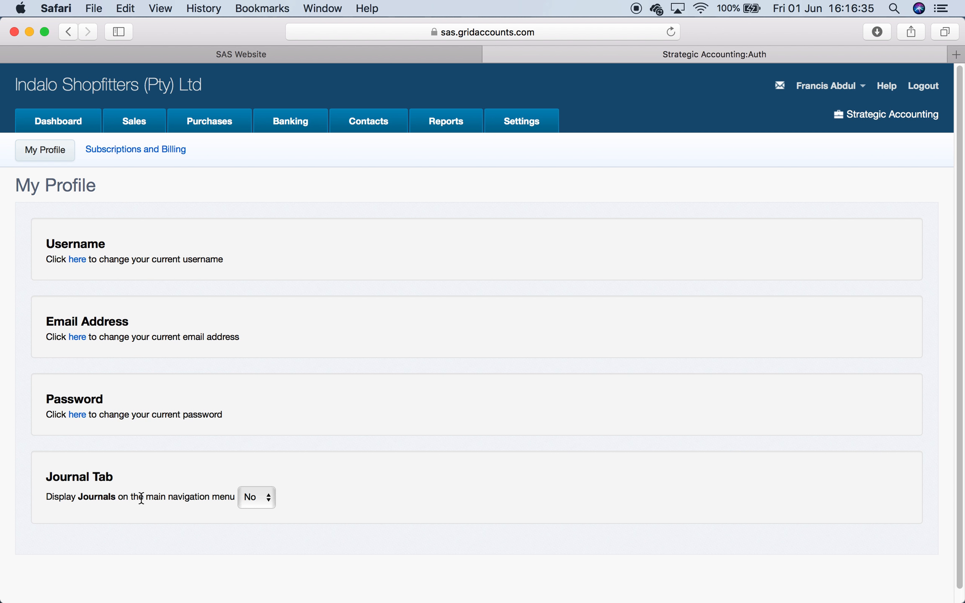
pyautogui.click(271, 500)
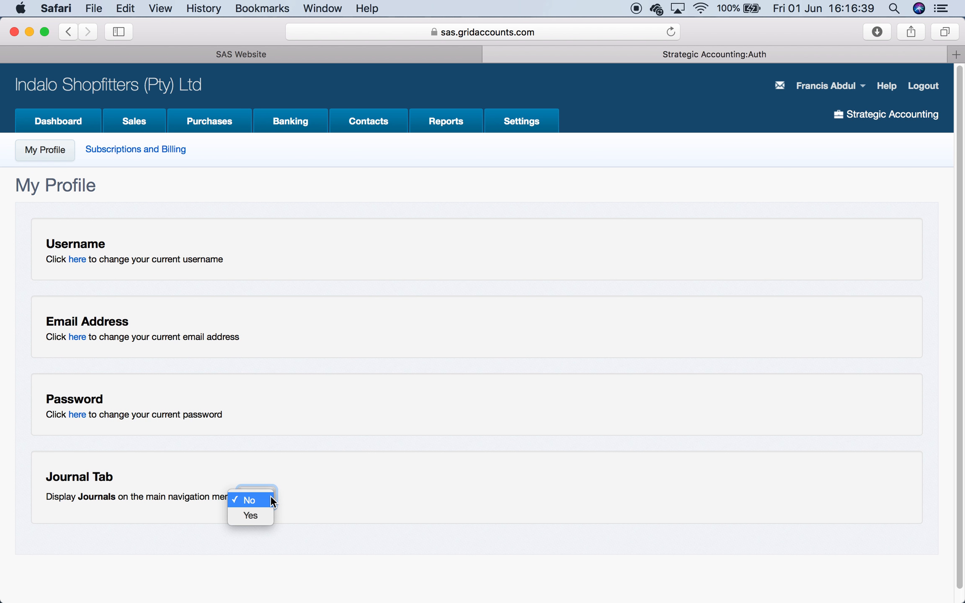
pyautogui.click(259, 518)
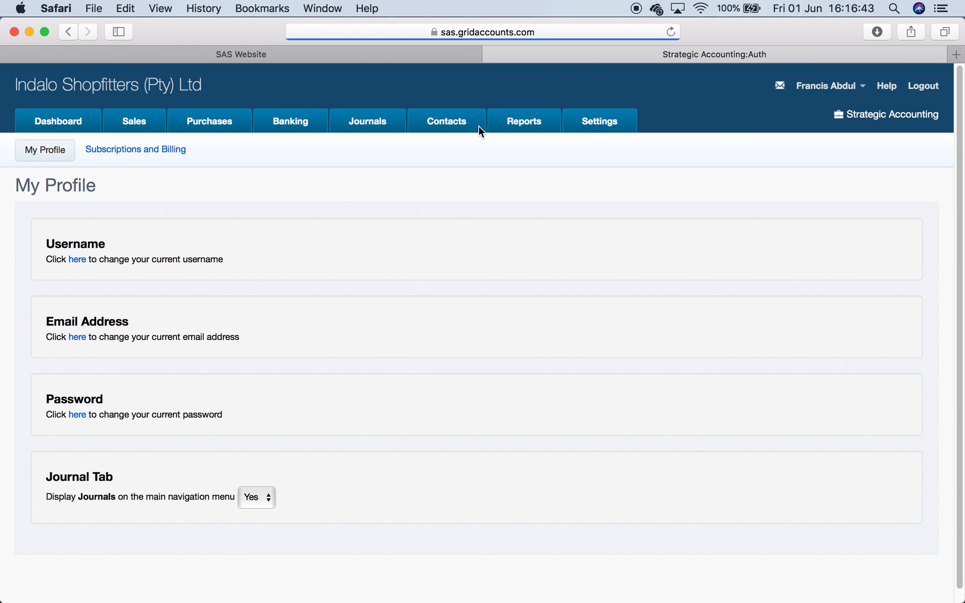
# - Start a new journal from the Journals tab and examine the transaction date picker and account list
pyautogui.click(372, 118)
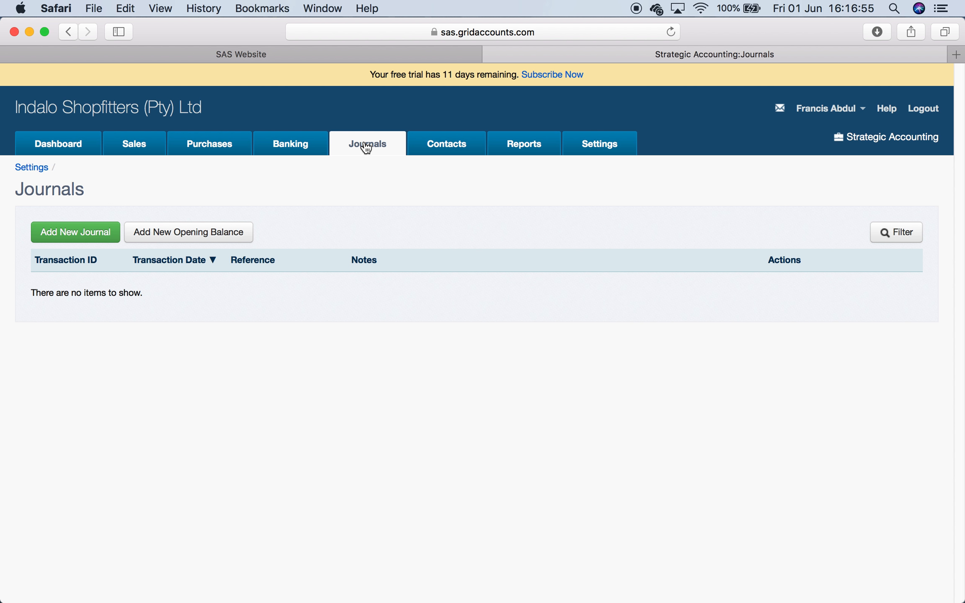
pyautogui.click(86, 234)
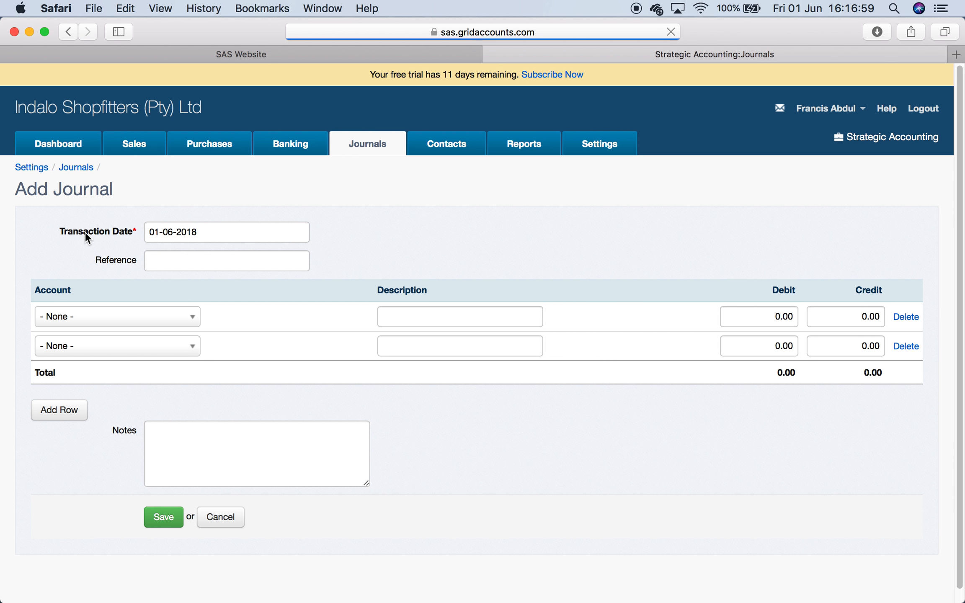
pyautogui.click(214, 237)
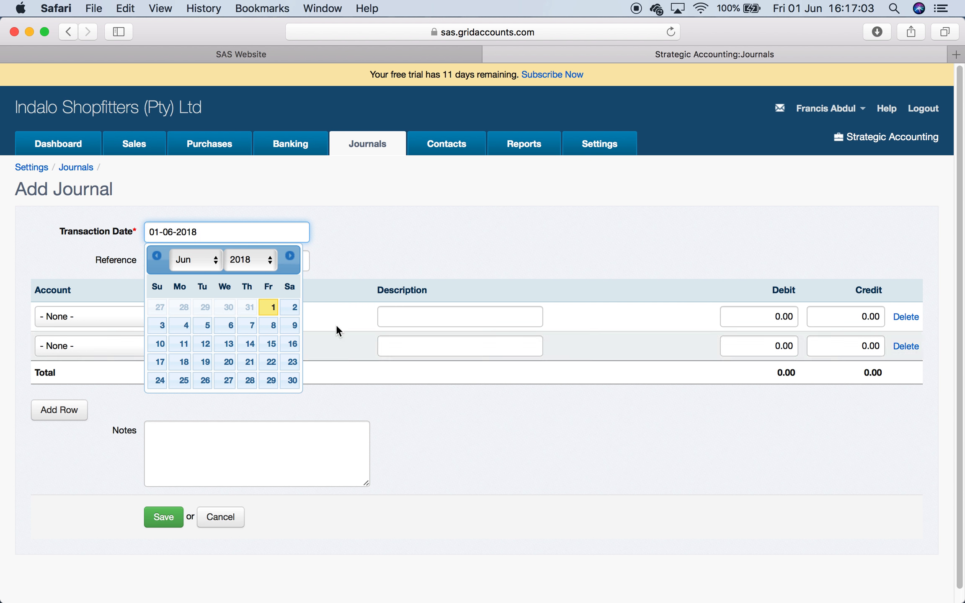
pyautogui.click(560, 424)
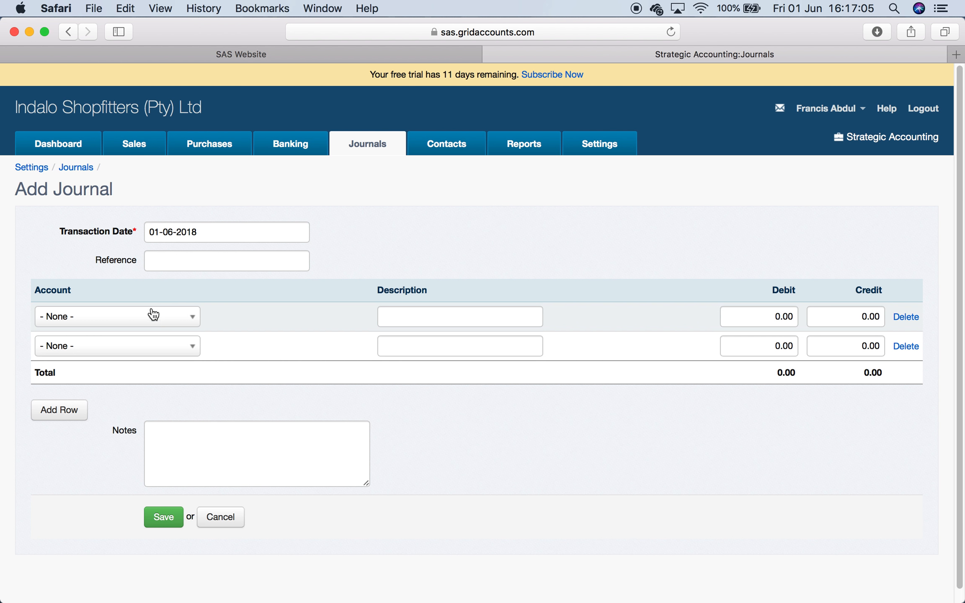
pyautogui.click(154, 317)
pyautogui.scroll(-1, 137, 459)
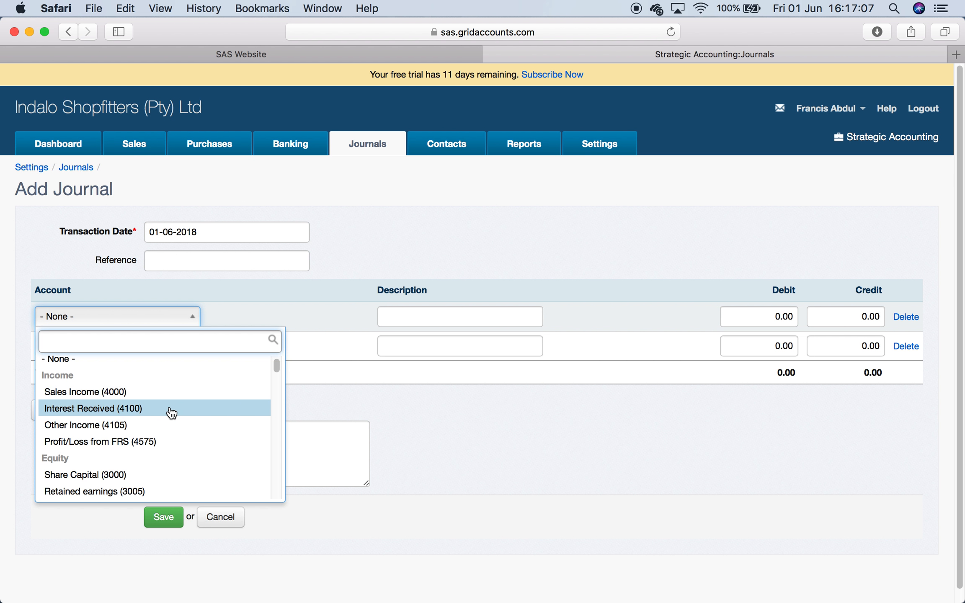
pyautogui.click(565, 432)
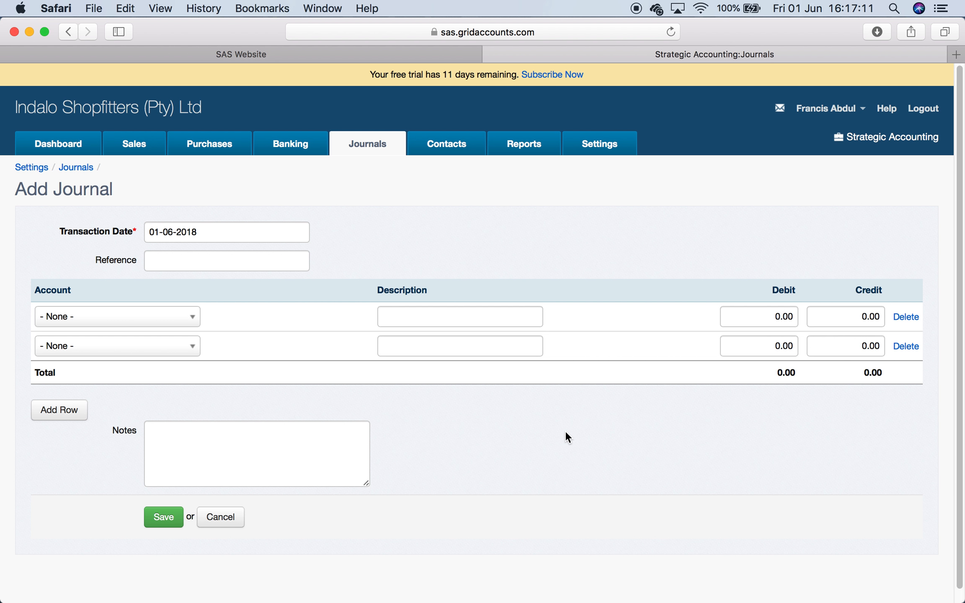
# - Open Financial Settings to review the conversion date and year end
pyautogui.click(601, 143)
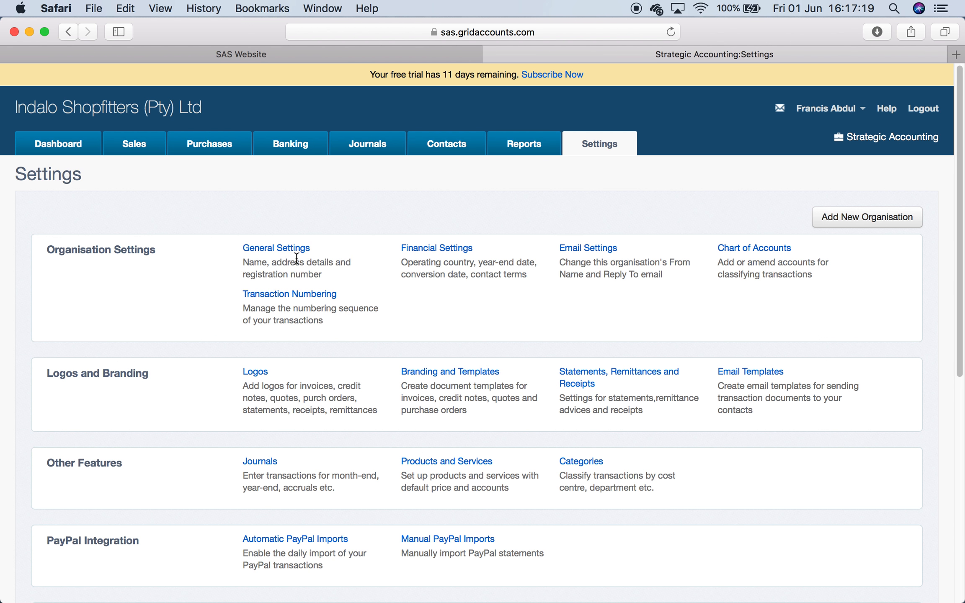
pyautogui.click(458, 251)
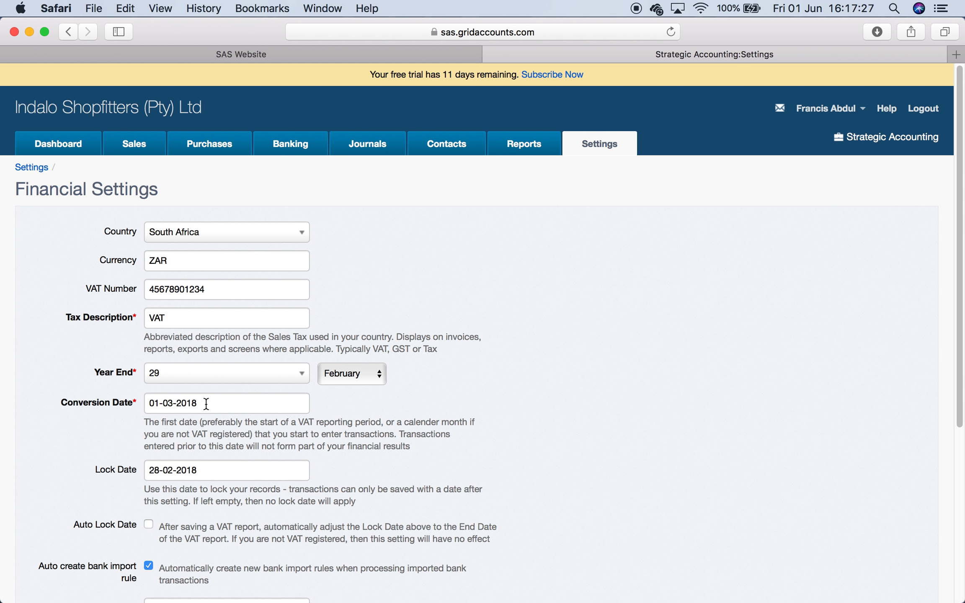
# - Start a new journal and set its transaction date to 01-03-2018
pyautogui.click(380, 144)
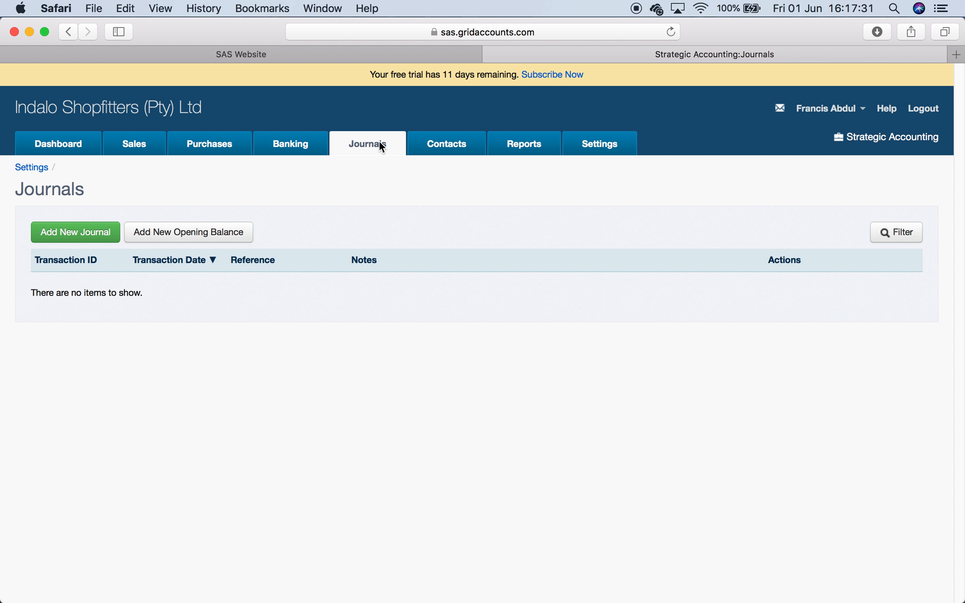
pyautogui.click(96, 236)
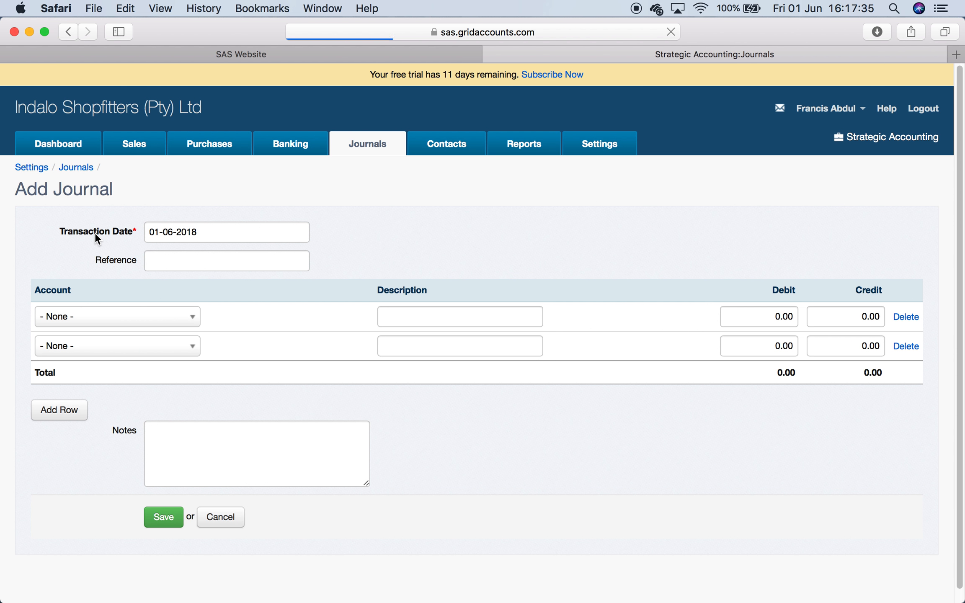
pyautogui.click(217, 232)
pyautogui.click(215, 272)
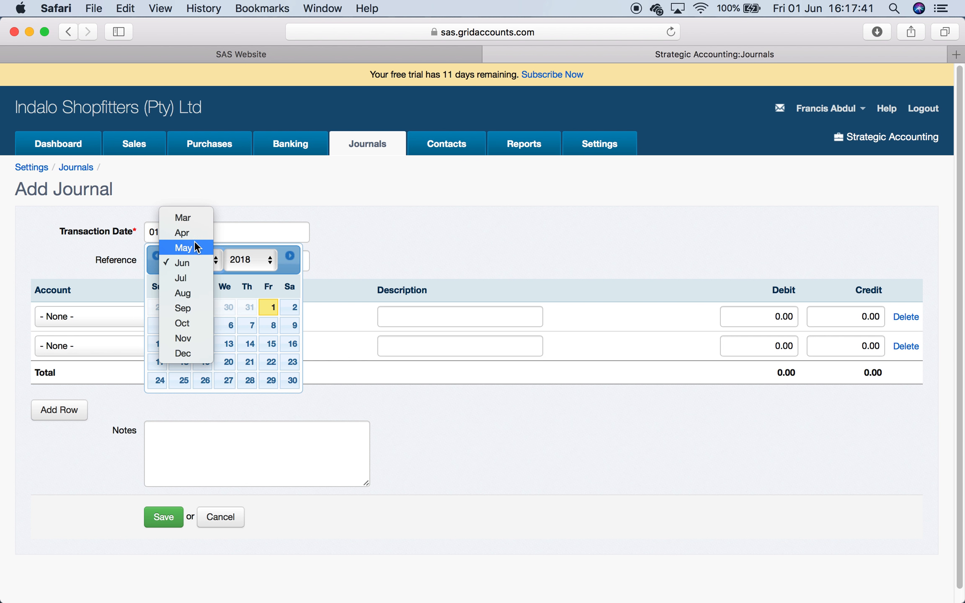
pyautogui.click(194, 217)
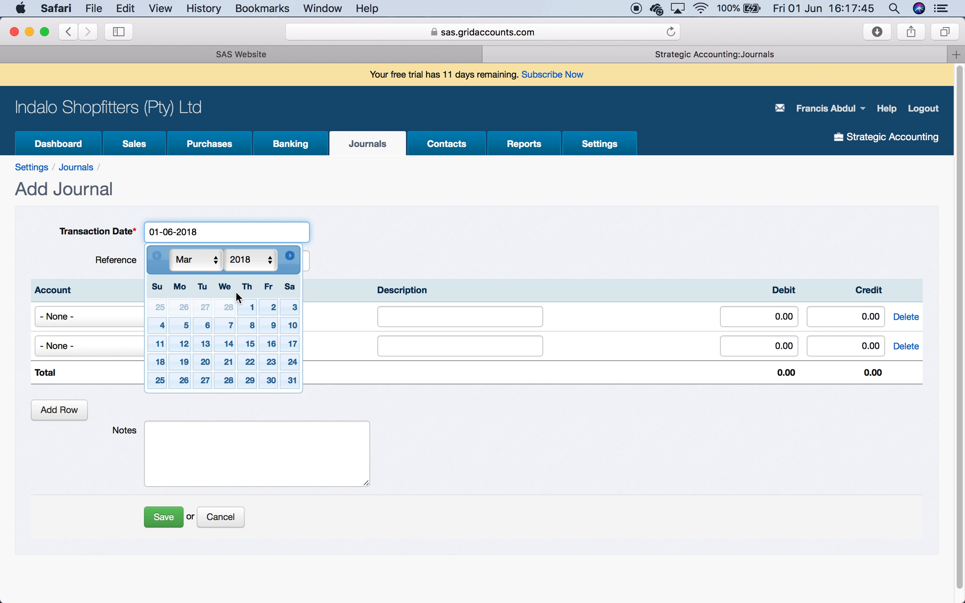
pyautogui.click(248, 306)
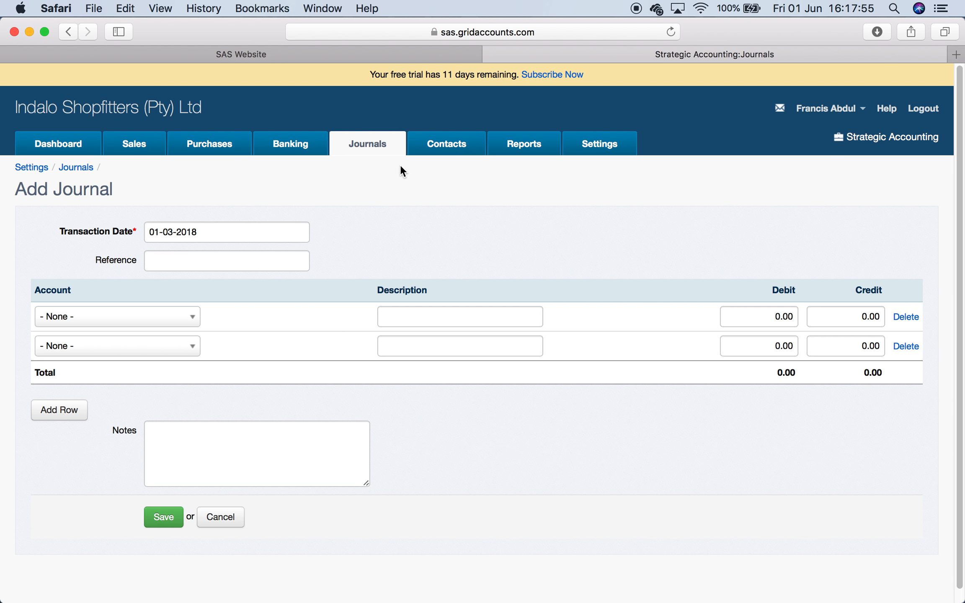
# - Review Financial Settings again, then return to the Journals list
pyautogui.click(597, 144)
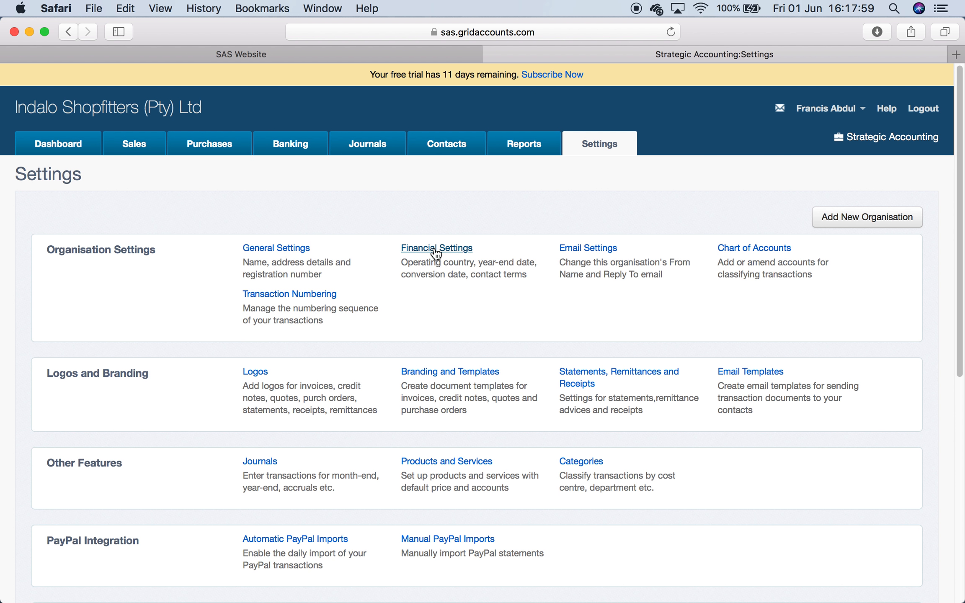
pyautogui.click(435, 249)
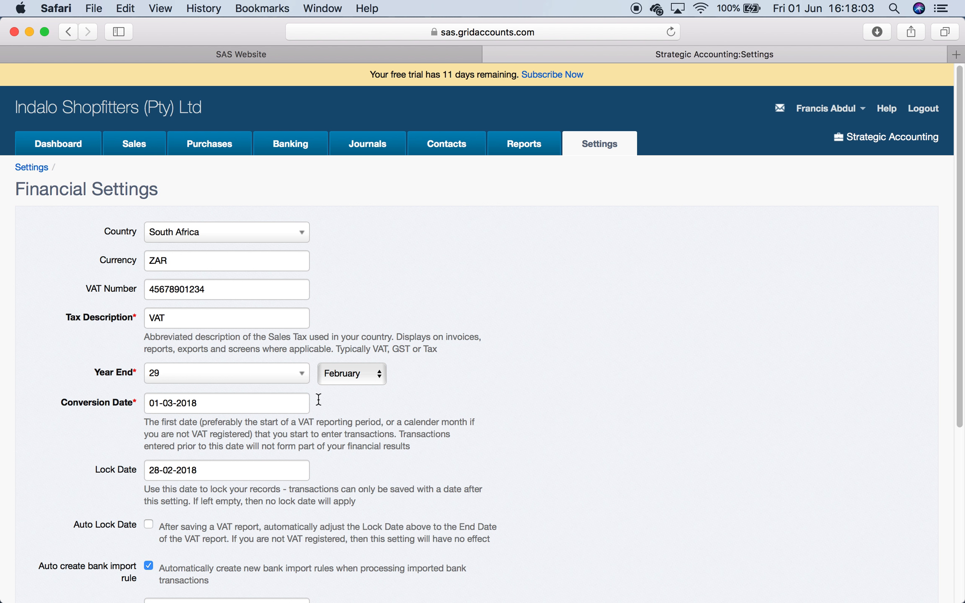
pyautogui.click(372, 144)
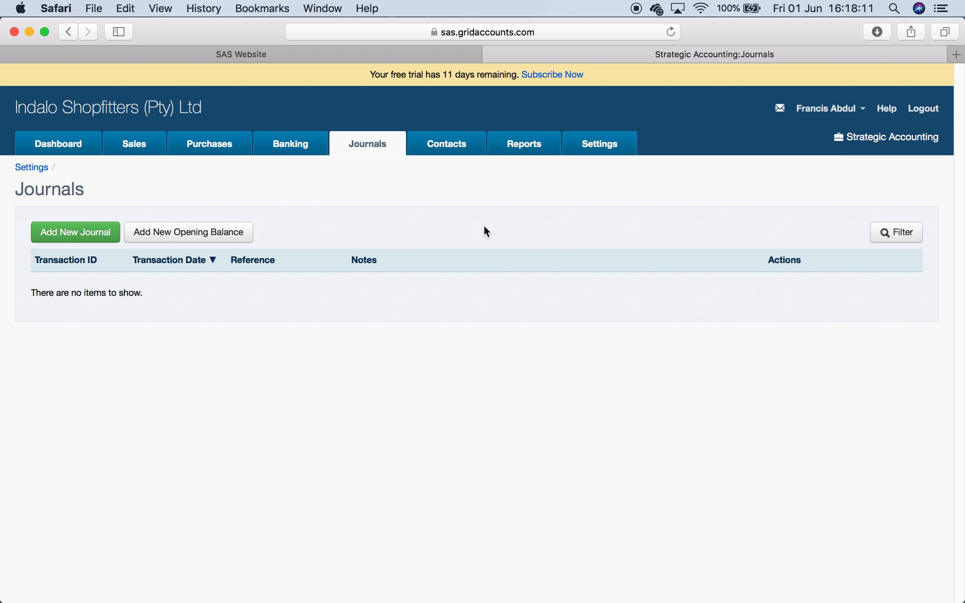
# - Read the Clone or Reverse Journal entry help article in Firefox, then return to Safari
pyautogui.click(217, 590)
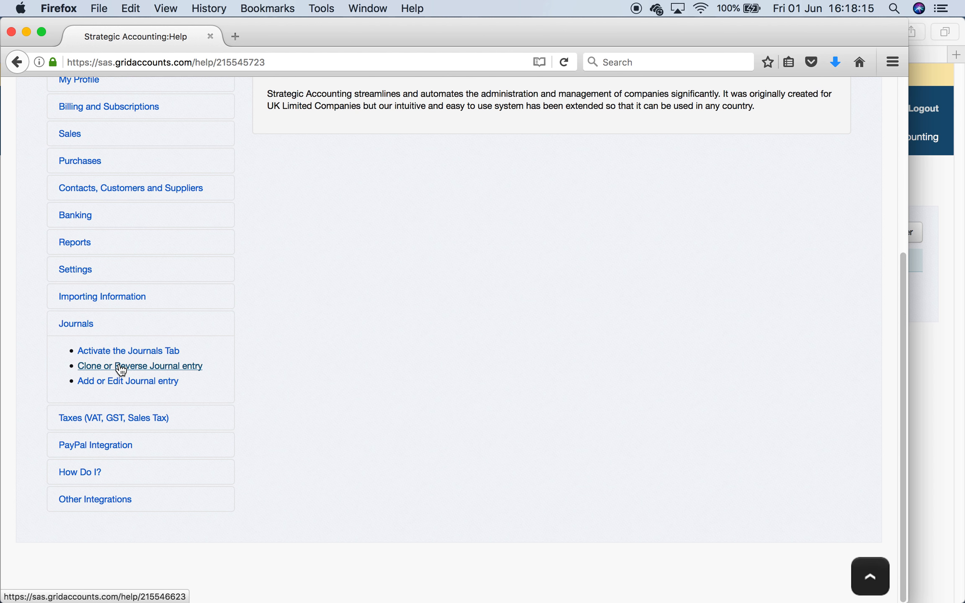
pyautogui.click(120, 367)
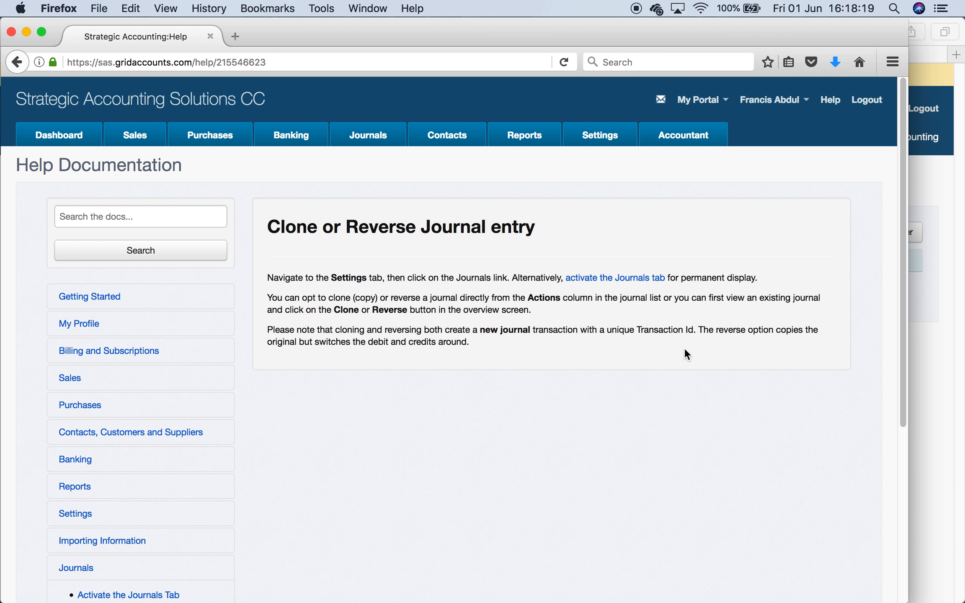
pyautogui.click(939, 363)
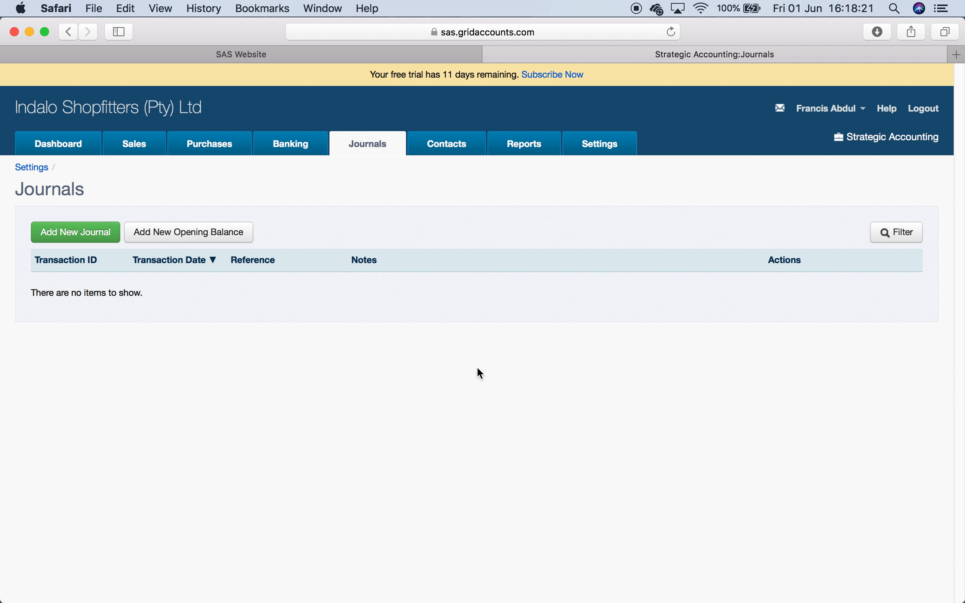
# - Start a new journal and add a Sales Income (4000) line with description Test and credit 100
pyautogui.click(74, 232)
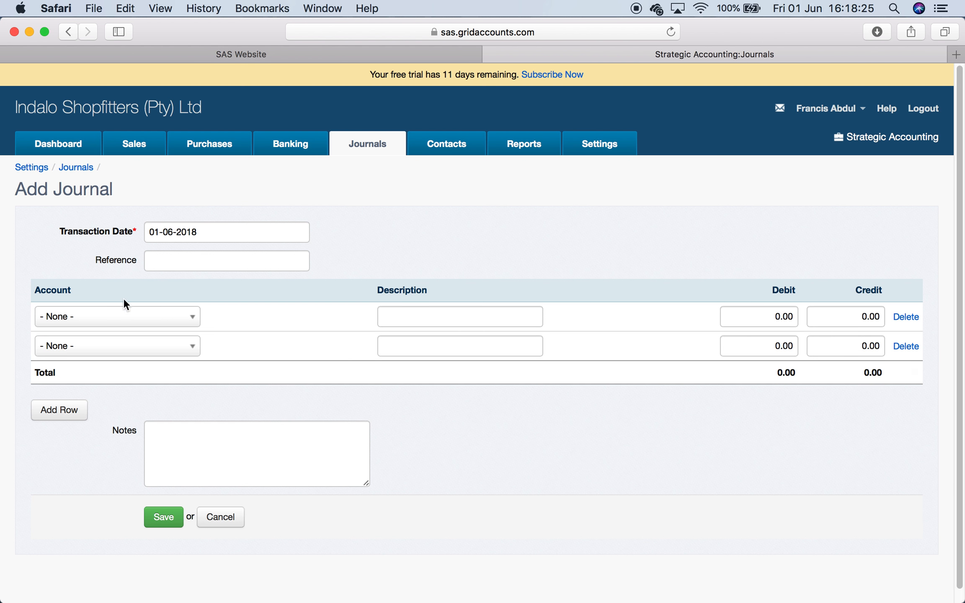
pyautogui.click(161, 331)
pyautogui.click(138, 396)
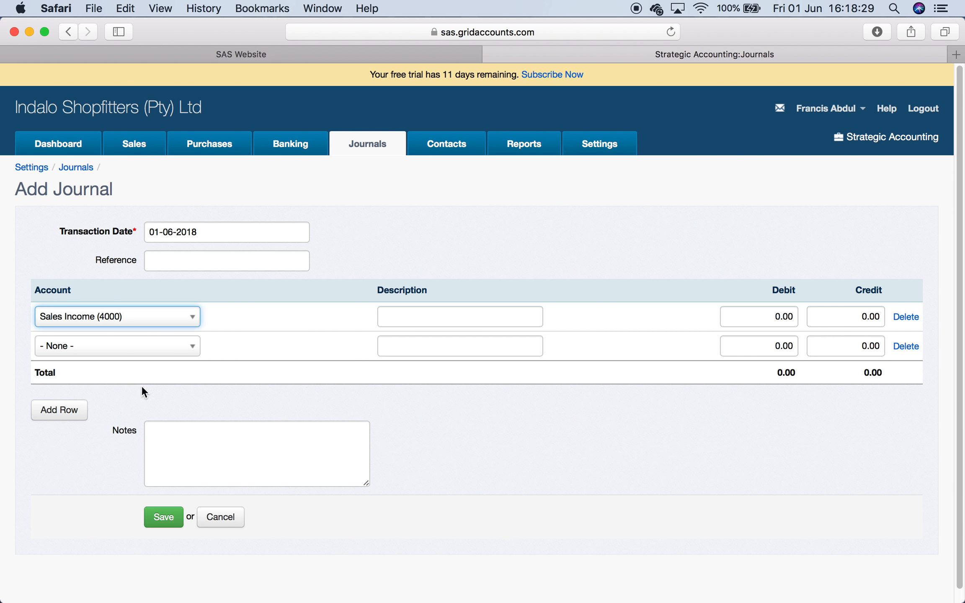
pyautogui.click(404, 314)
pyautogui.write('Test')
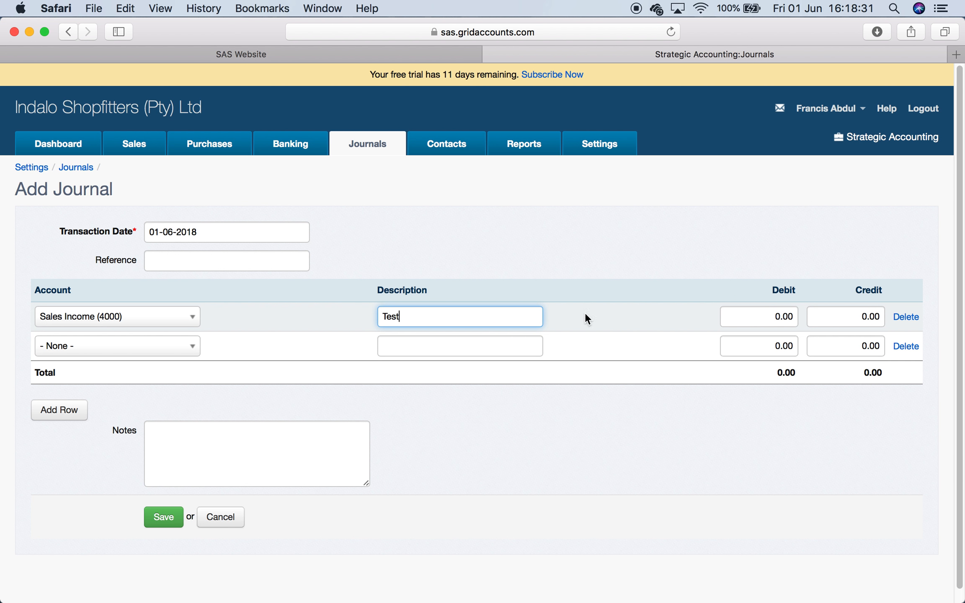
pyautogui.click(793, 317)
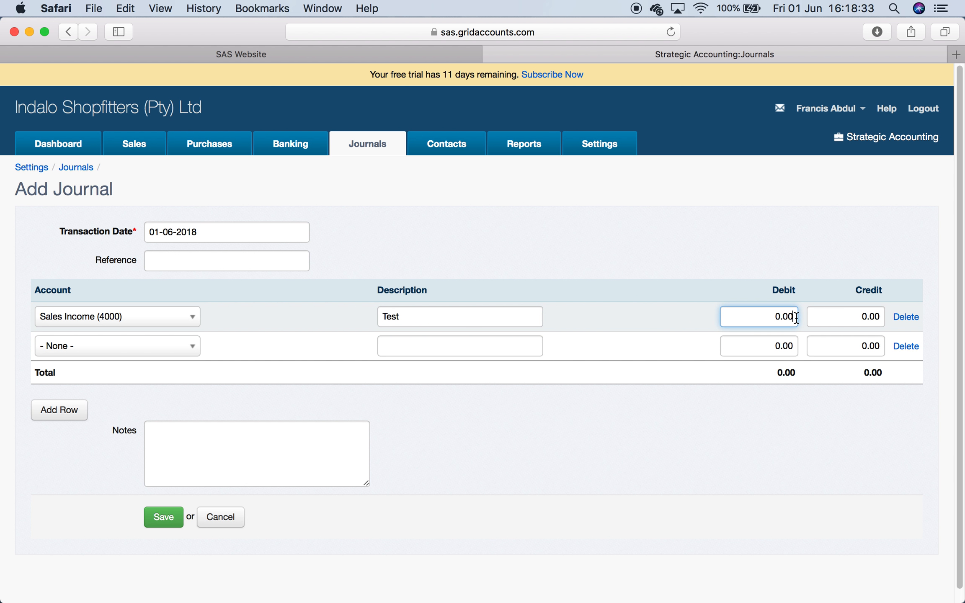
pyautogui.click(859, 319)
pyautogui.press('BackSpace')
pyautogui.write('100')
# - Add a Share Capital (3000) line with description Test and debit 100, then save the journal
pyautogui.click(156, 346)
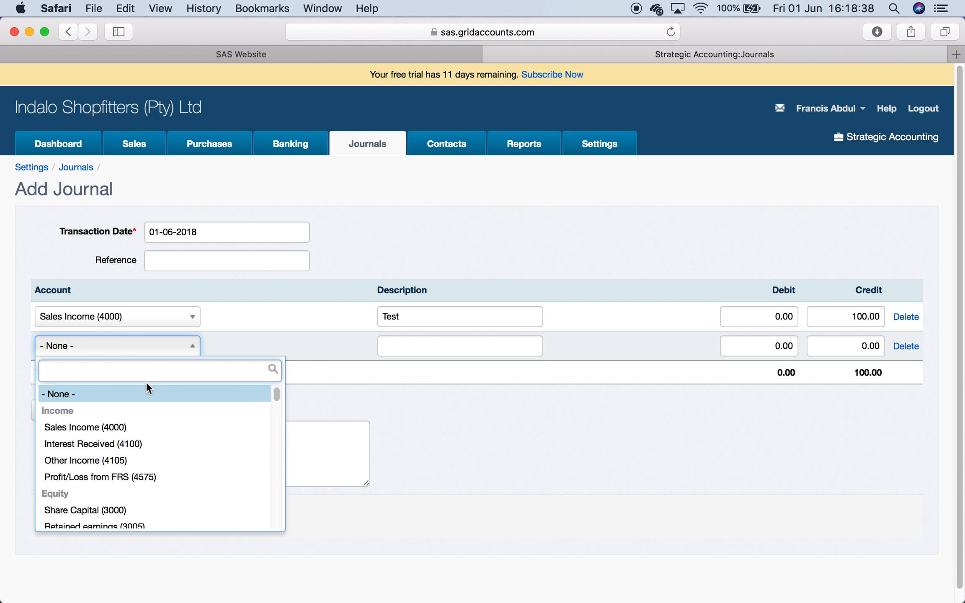
pyautogui.click(126, 510)
pyautogui.click(492, 345)
pyautogui.write('Test')
pyautogui.click(788, 347)
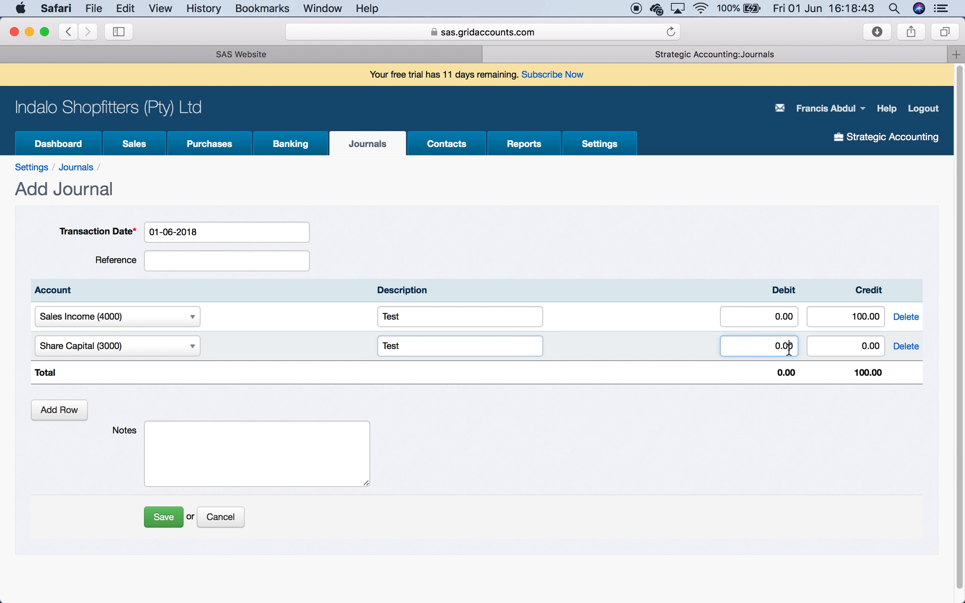
pyautogui.press('BackSpace')
pyautogui.press('BackSpace')
pyautogui.press('BackSpace')
pyautogui.write('100')
pyautogui.click(687, 438)
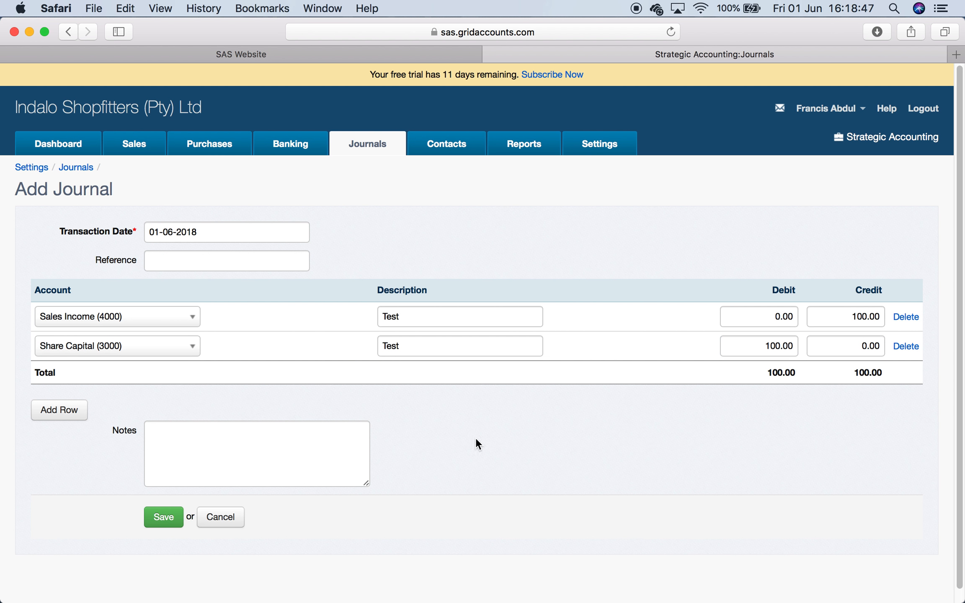
pyautogui.click(157, 516)
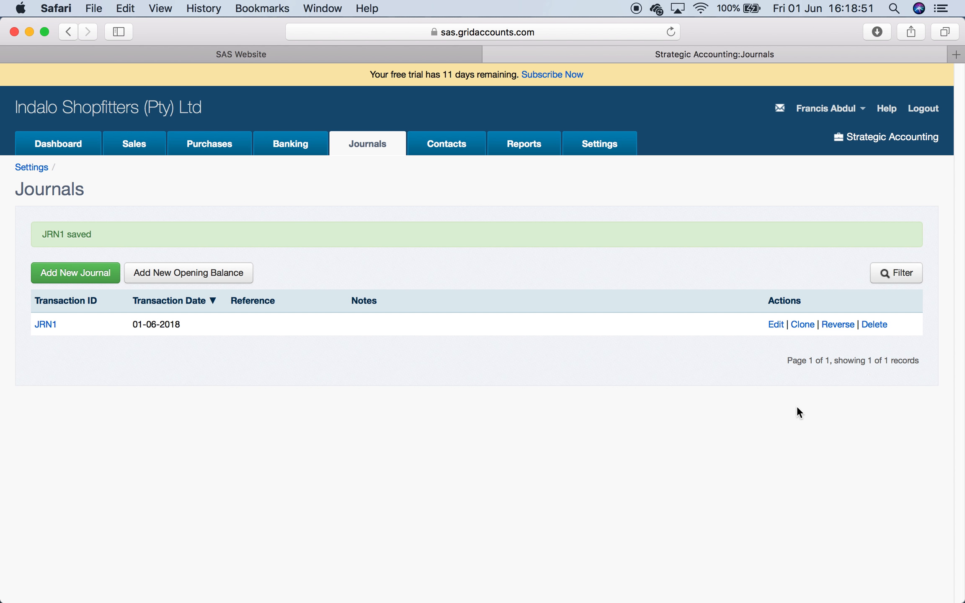
# - Clone journal JRN1 and set the clone's transaction date to 01-07-2018
pyautogui.click(807, 325)
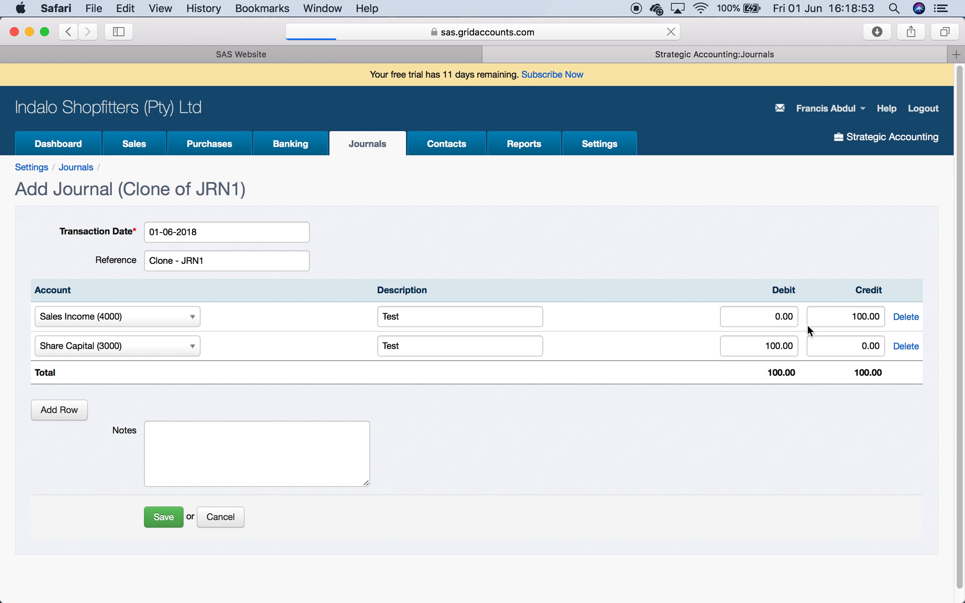
pyautogui.click(215, 233)
pyautogui.click(220, 263)
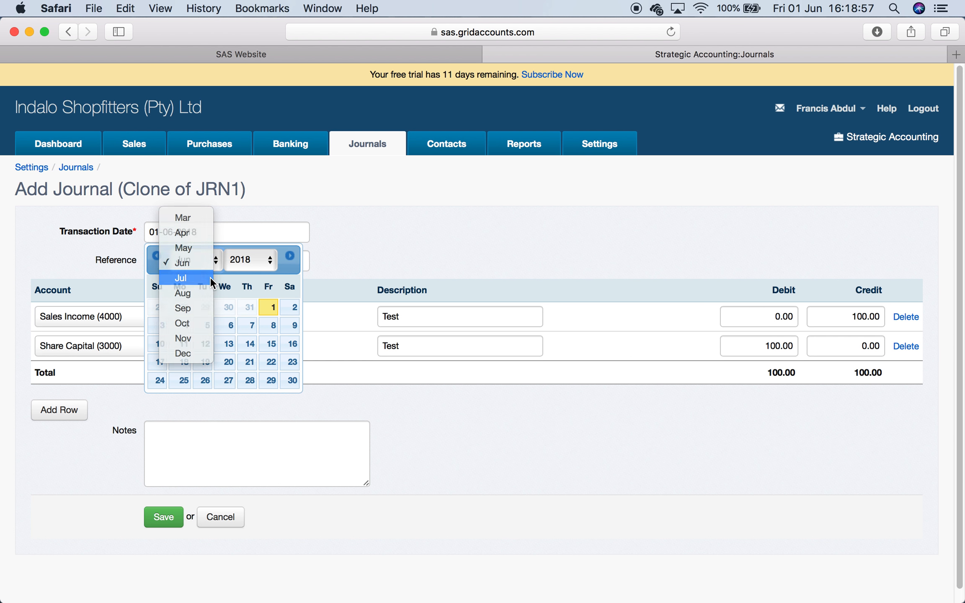
pyautogui.click(209, 277)
pyautogui.click(160, 308)
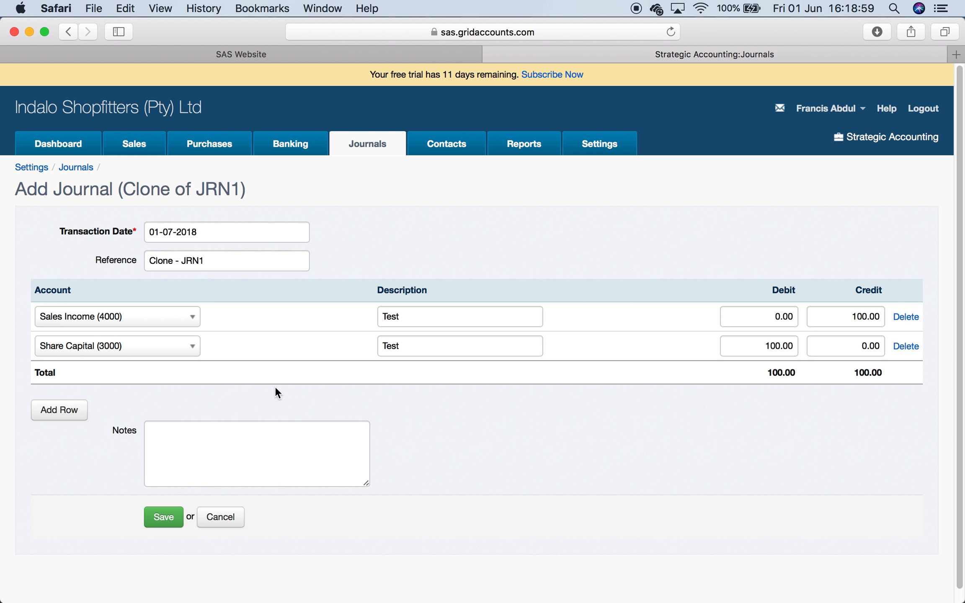
# - Replace the clone's reference with JN2 and save the cloned journal
pyautogui.click(185, 260)
pyautogui.moveTo(184, 260); pyautogui.dragTo(112, 262)
pyautogui.press('BackSpace')
pyautogui.click(171, 260)
pyautogui.press('BackSpace')
pyautogui.press('BackSpace')
pyautogui.press('BackSpace')
pyautogui.write('JN2')
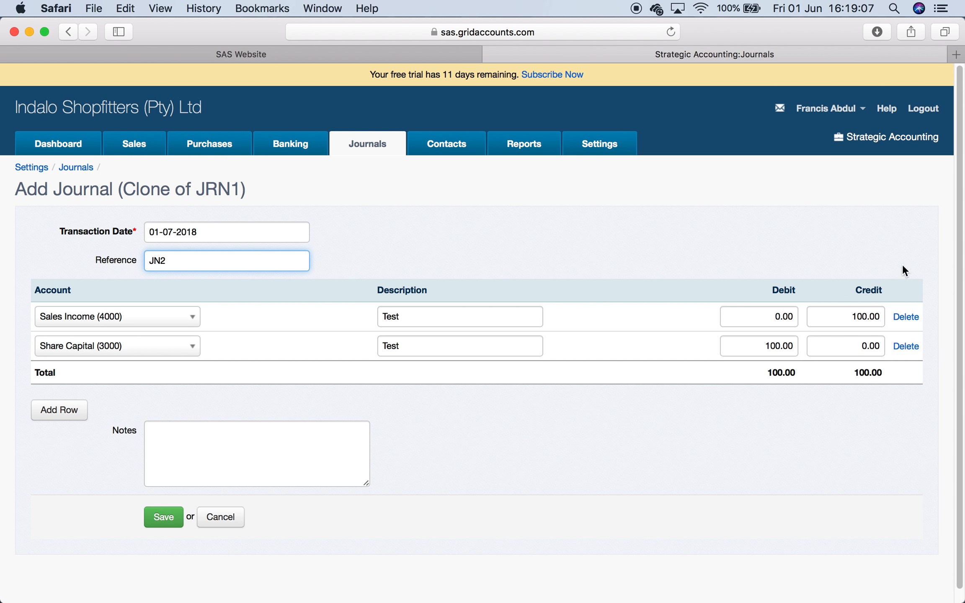
pyautogui.click(163, 518)
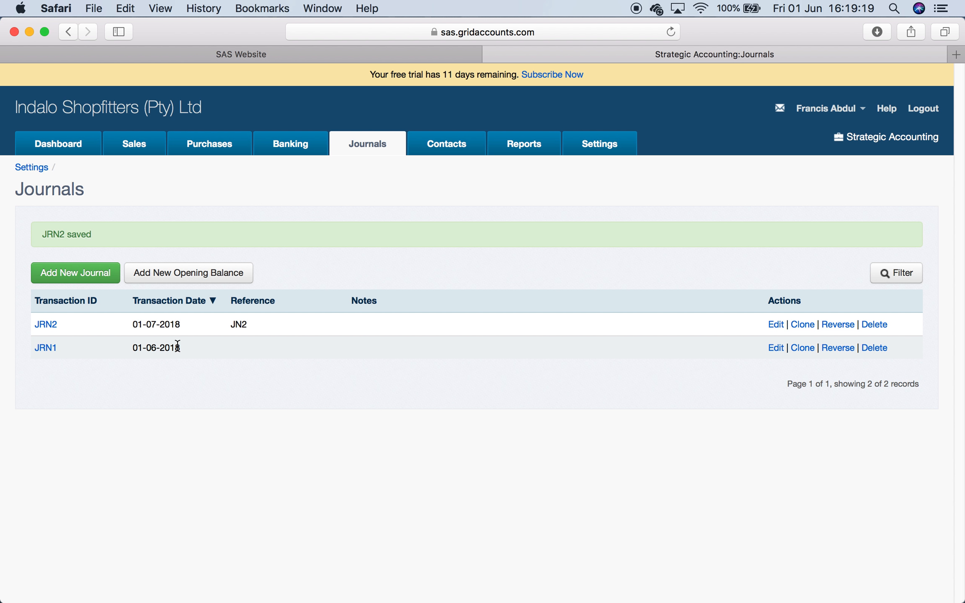
# - Reverse journal JRN1 with transaction date 30-06-2018 and save the reversal
pyautogui.click(838, 348)
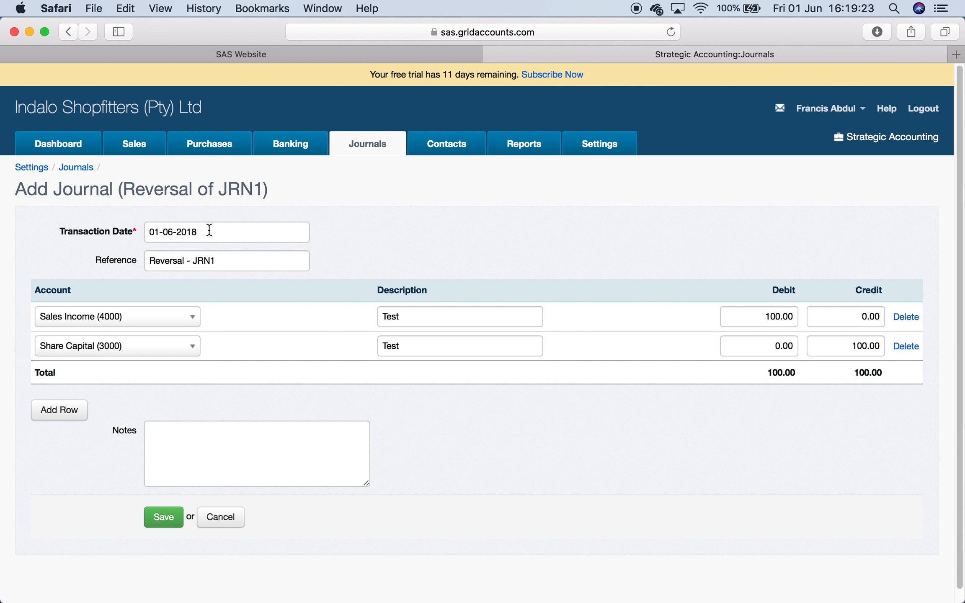
pyautogui.click(208, 229)
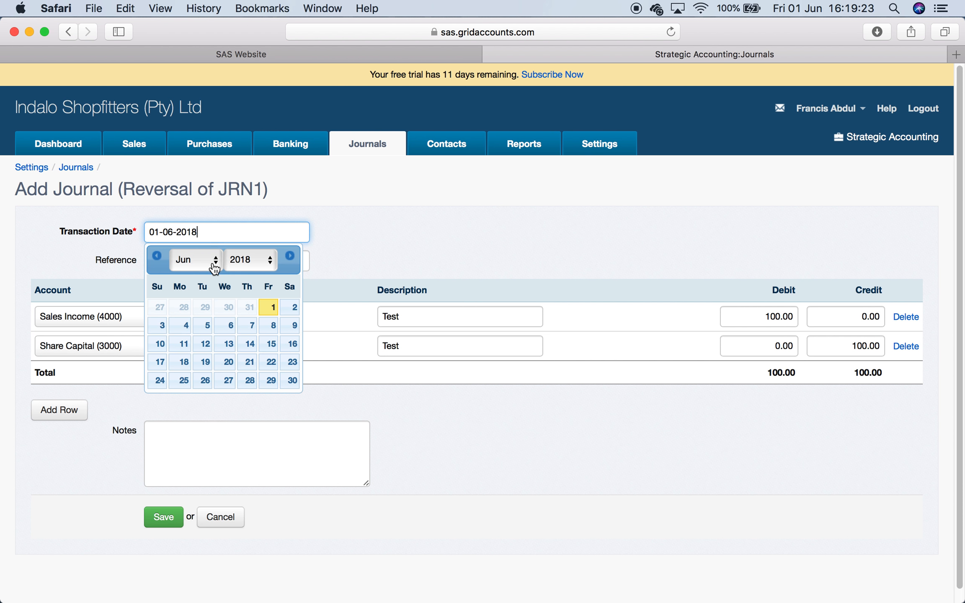
pyautogui.click(292, 381)
pyautogui.click(164, 517)
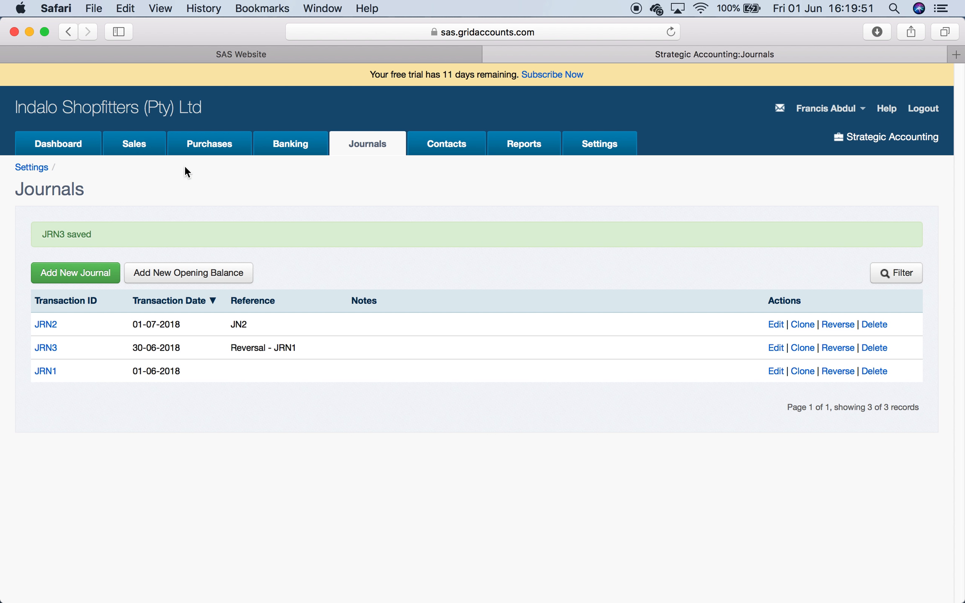
# - Browse the Sales, Purchases and Banking sections, then return to the Journals list
pyautogui.click(134, 145)
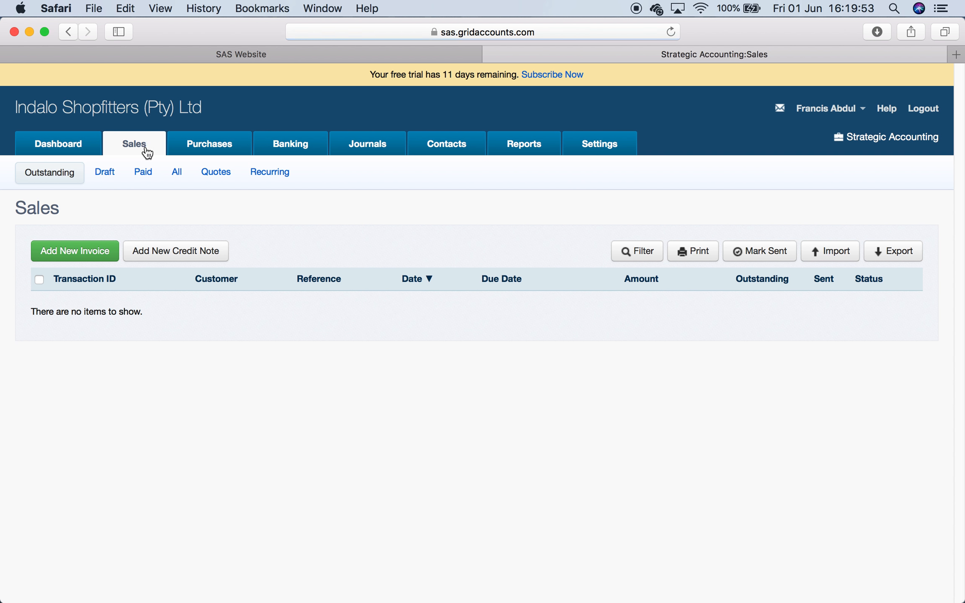
pyautogui.click(208, 147)
pyautogui.click(293, 147)
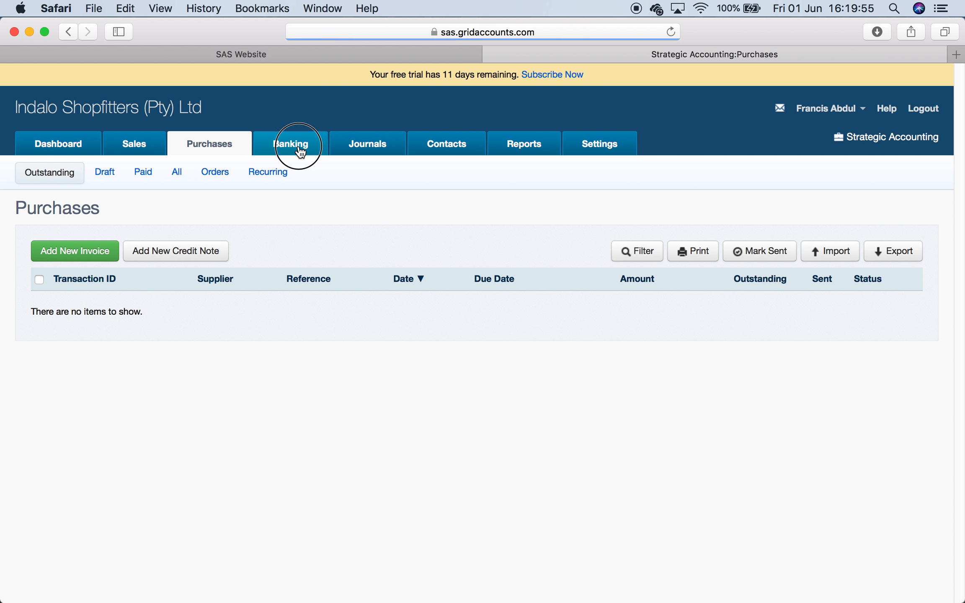
pyautogui.click(375, 147)
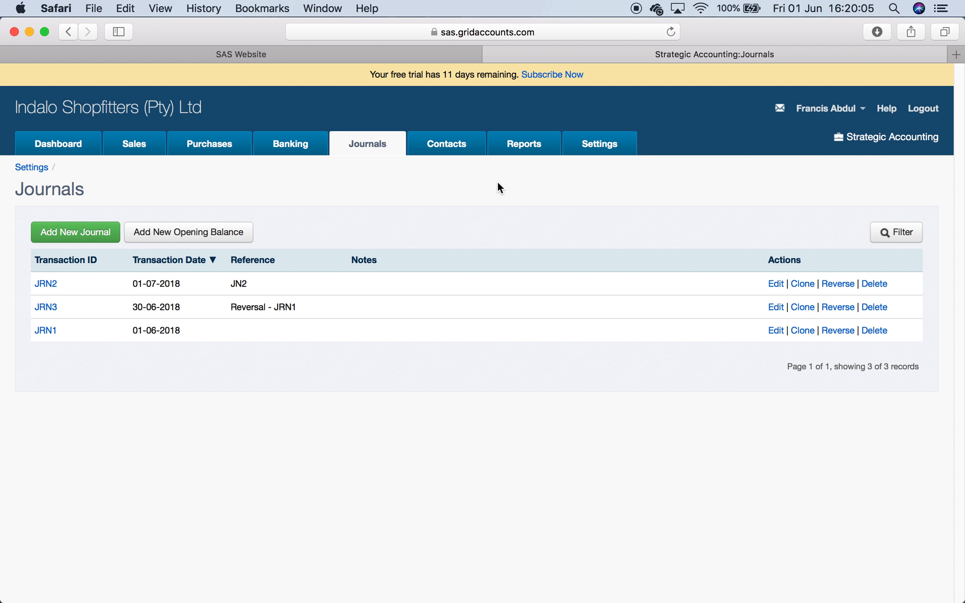
# - Add a new product in Products and Services with code Boots and description Boots Black
pyautogui.click(602, 150)
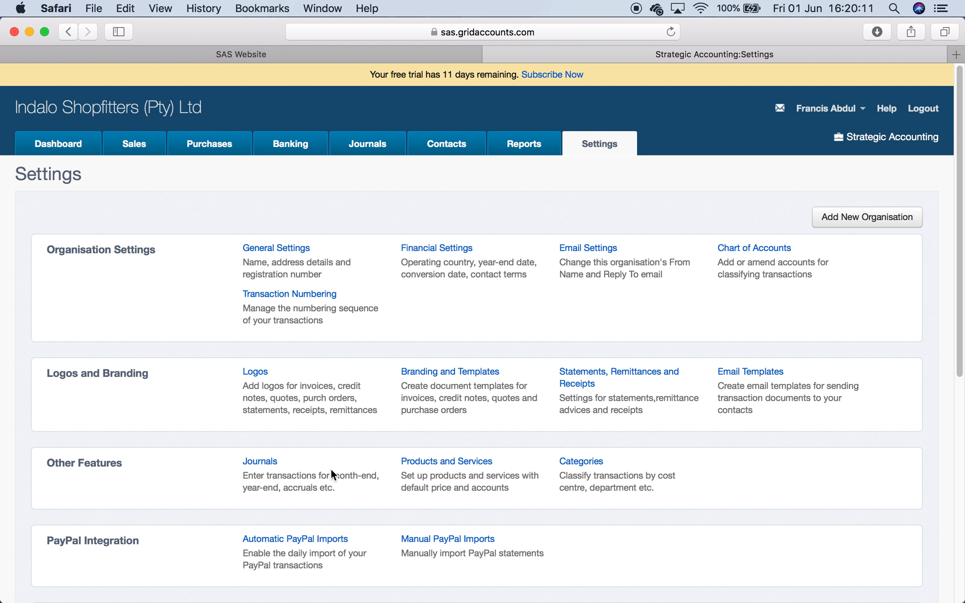
pyautogui.scroll(-4, 331, 469)
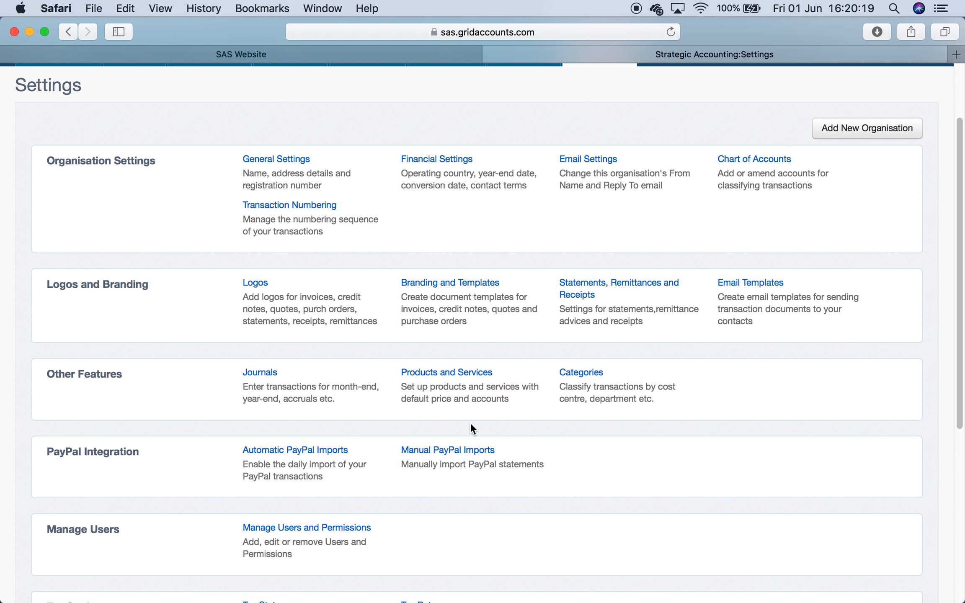
pyautogui.click(463, 371)
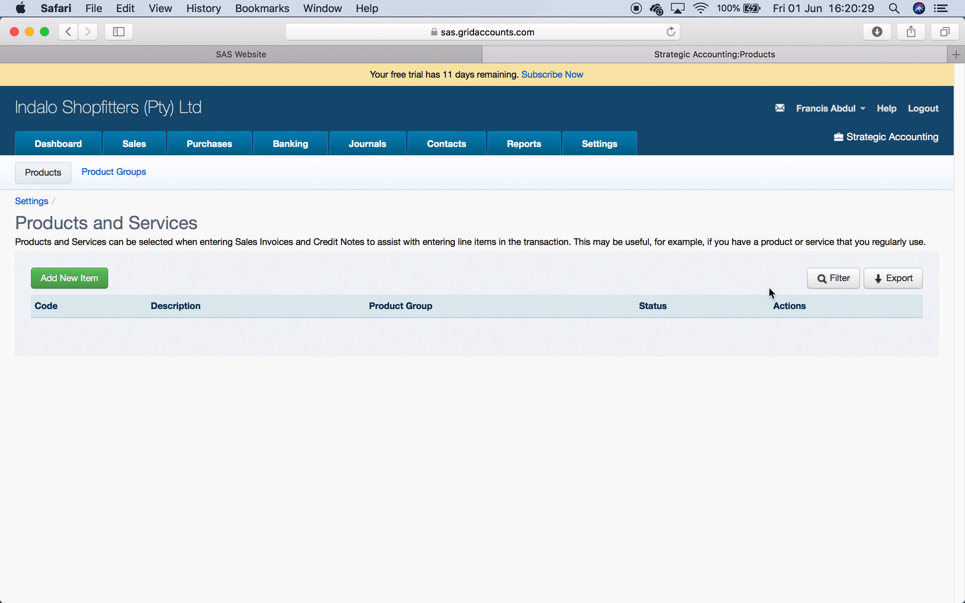
pyautogui.click(81, 280)
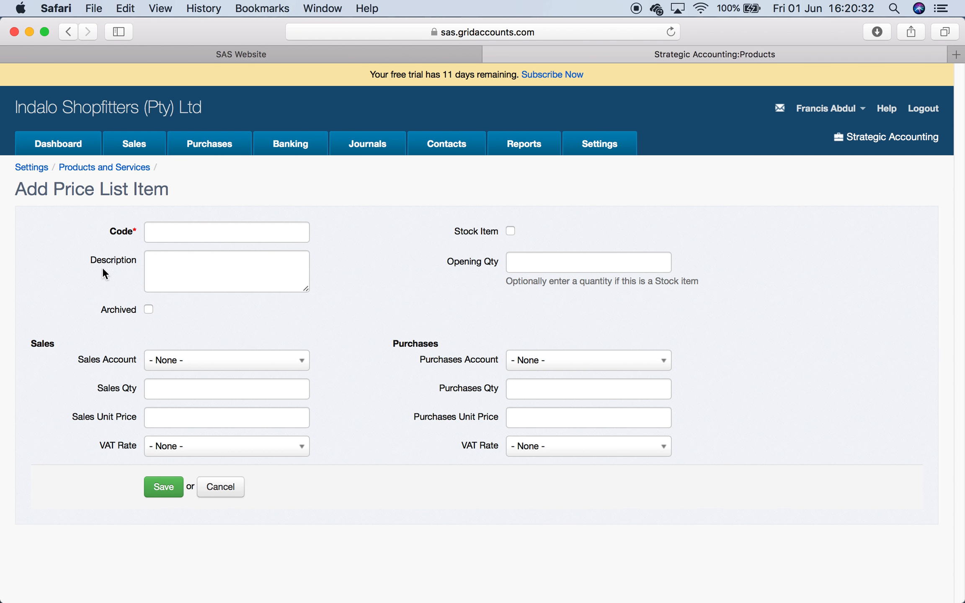
pyautogui.click(163, 233)
pyautogui.write('Boots')
pyautogui.press('Tab')
pyautogui.write('Boots C')
pyautogui.press('BackSpace')
pyautogui.write('Black')
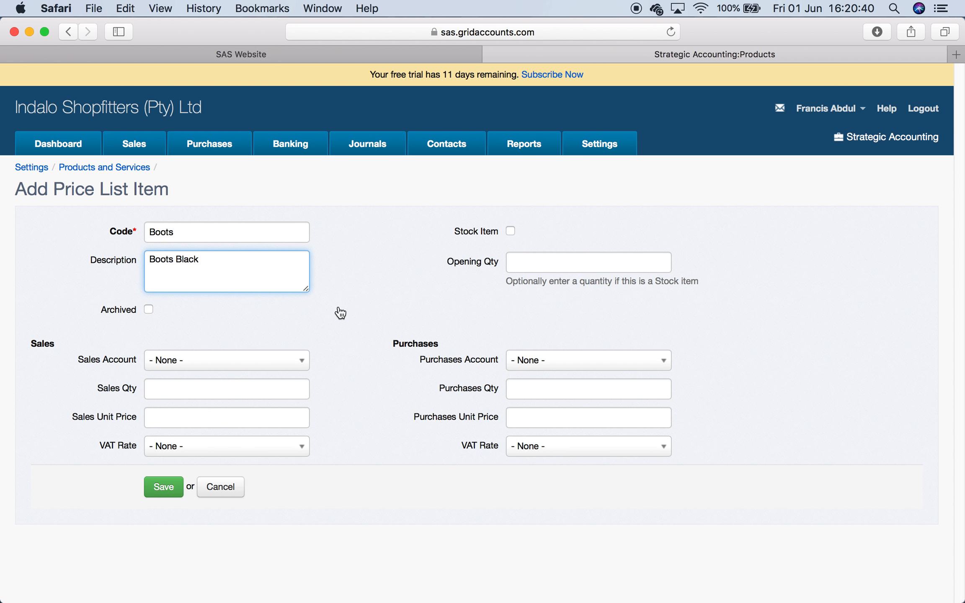
# - Mark the Boots item as a stock item with opening quantity 100 and set it as archived
pyautogui.click(369, 315)
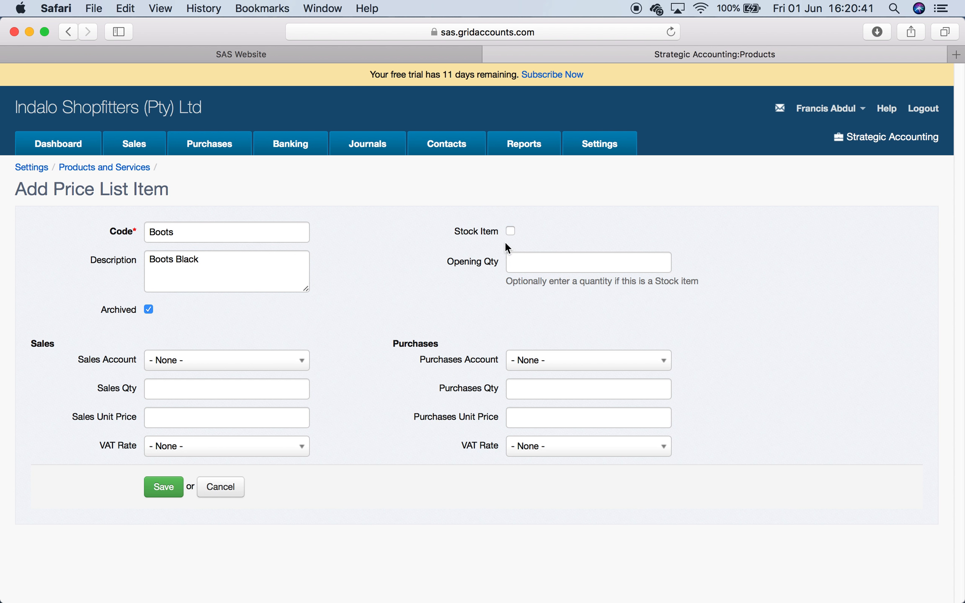
pyautogui.click(511, 233)
pyautogui.click(149, 309)
pyautogui.click(544, 263)
pyautogui.write('100')
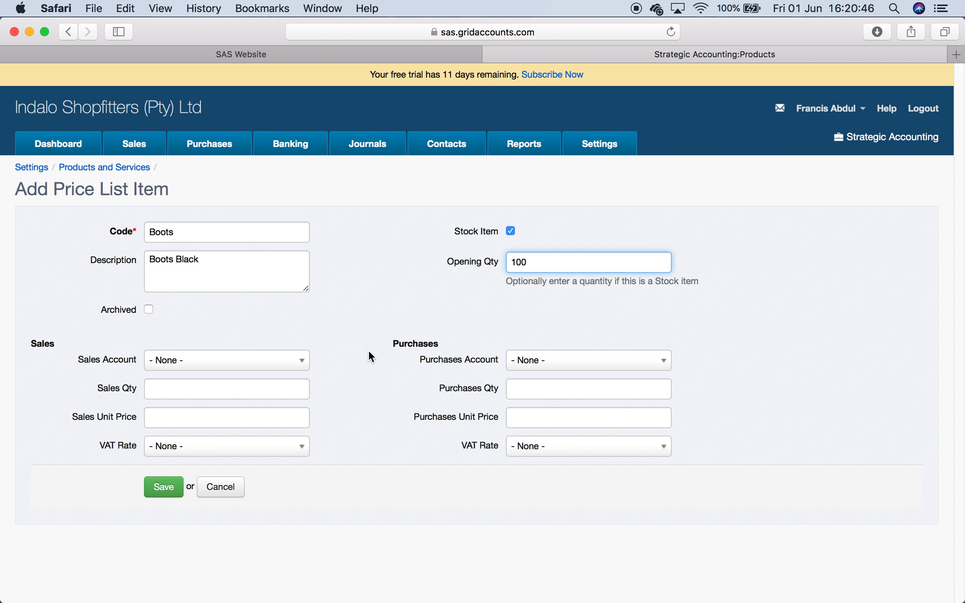
pyautogui.click(343, 318)
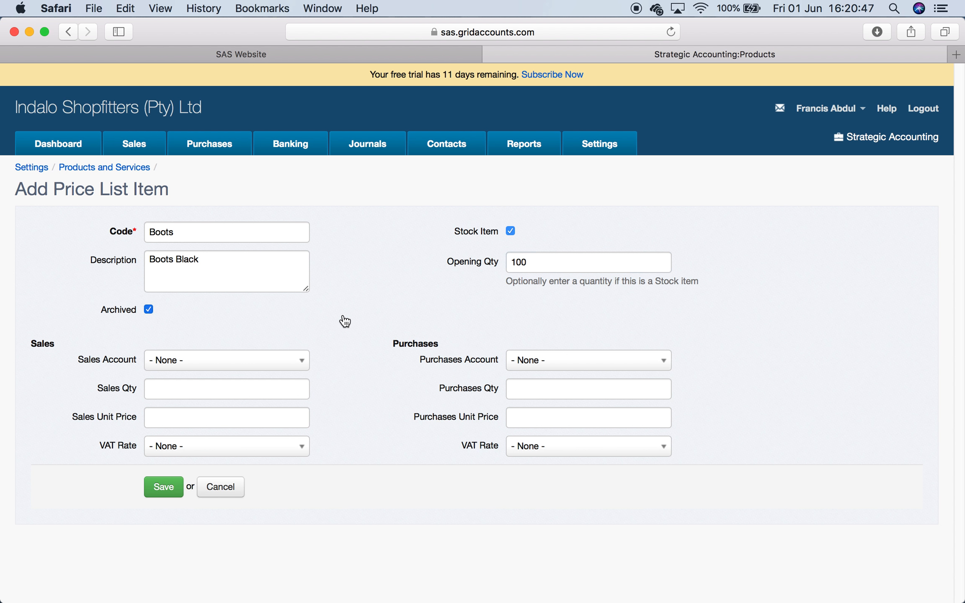
# - Set the sales account to Sales Income (4000) and the purchases account to Cost of Sales (5000)
pyautogui.click(295, 369)
pyautogui.click(253, 417)
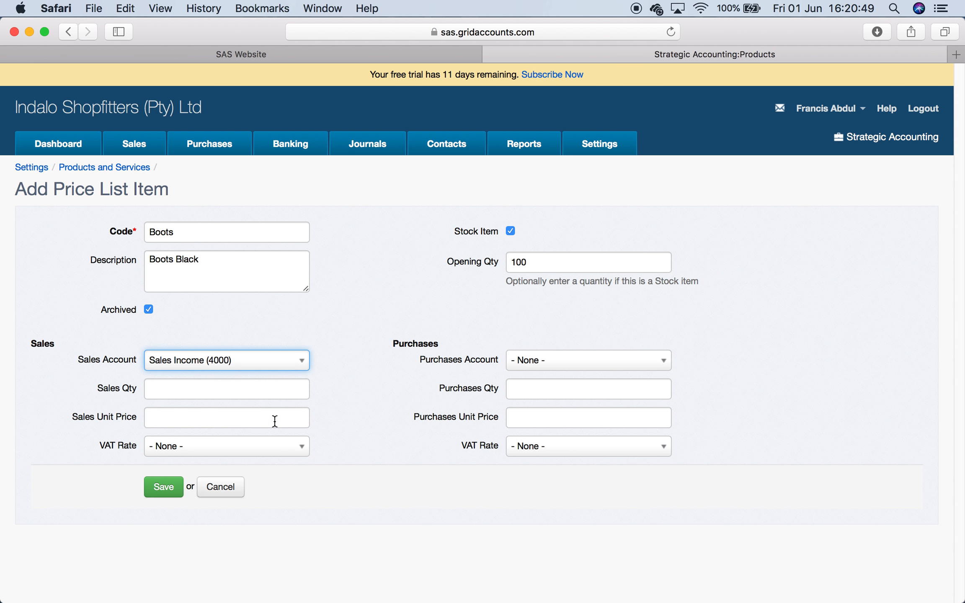
pyautogui.click(376, 427)
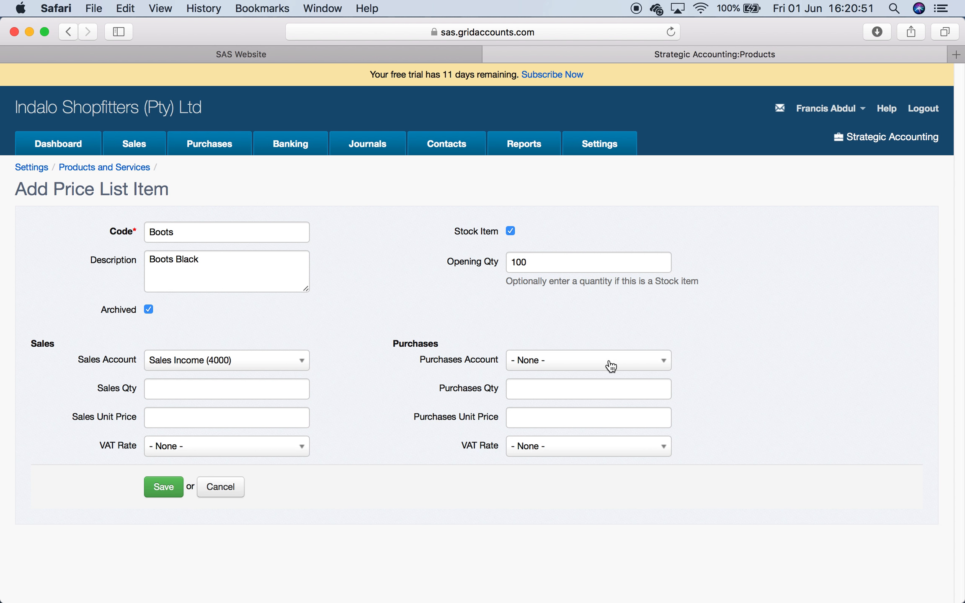
pyautogui.click(621, 363)
pyautogui.click(580, 445)
pyautogui.click(354, 370)
pyautogui.click(231, 390)
# - Set the sales unit price to 100, the purchases unit price to 80 and the purchases VAT rate to 15% Purchases
pyautogui.click(221, 418)
pyautogui.write('100')
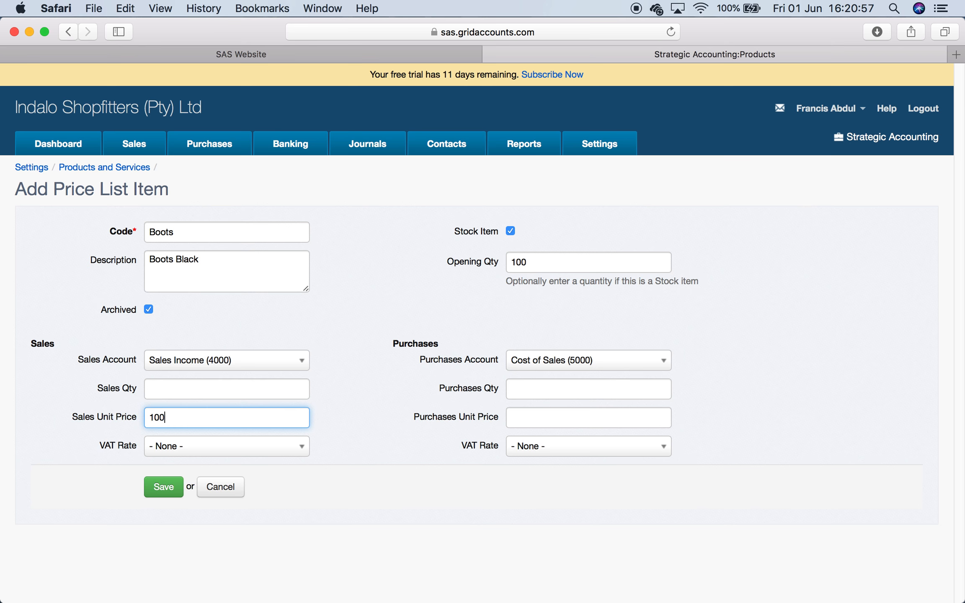
pyautogui.click(598, 419)
pyautogui.write('80')
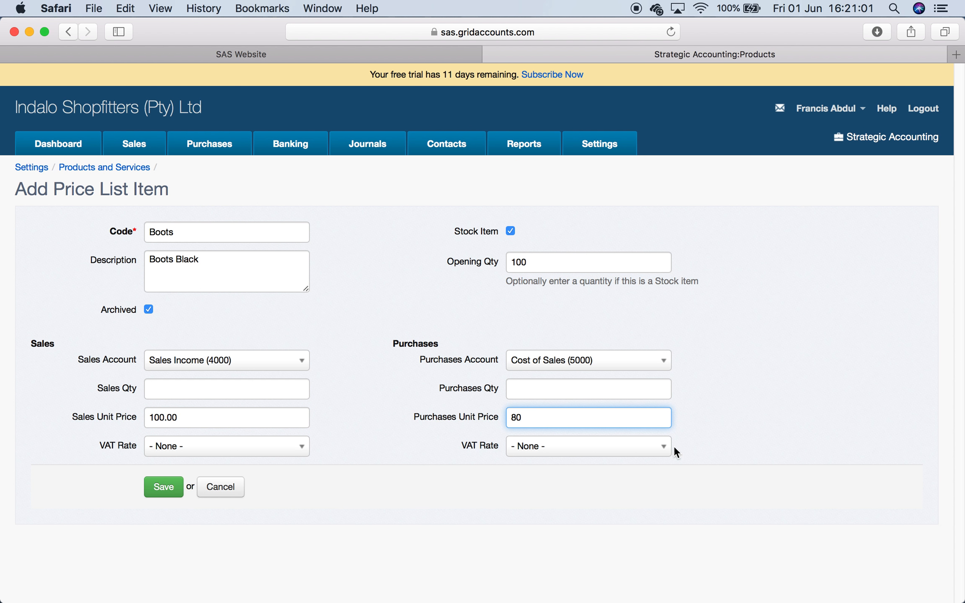
pyautogui.click(662, 446)
pyautogui.click(554, 488)
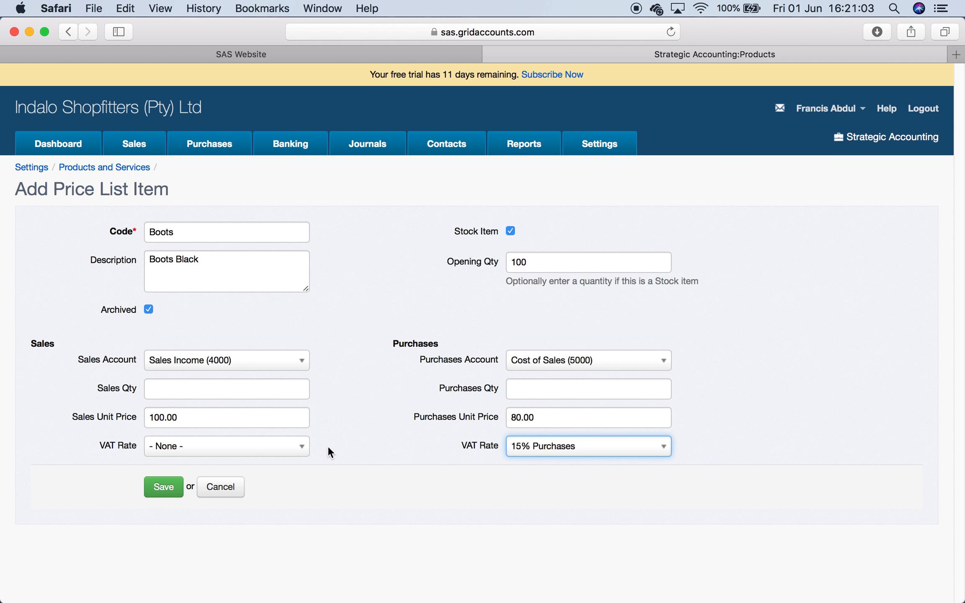
# - Set the sales VAT rate to 15% Sales and save the Boots item
pyautogui.click(278, 446)
pyautogui.click(245, 486)
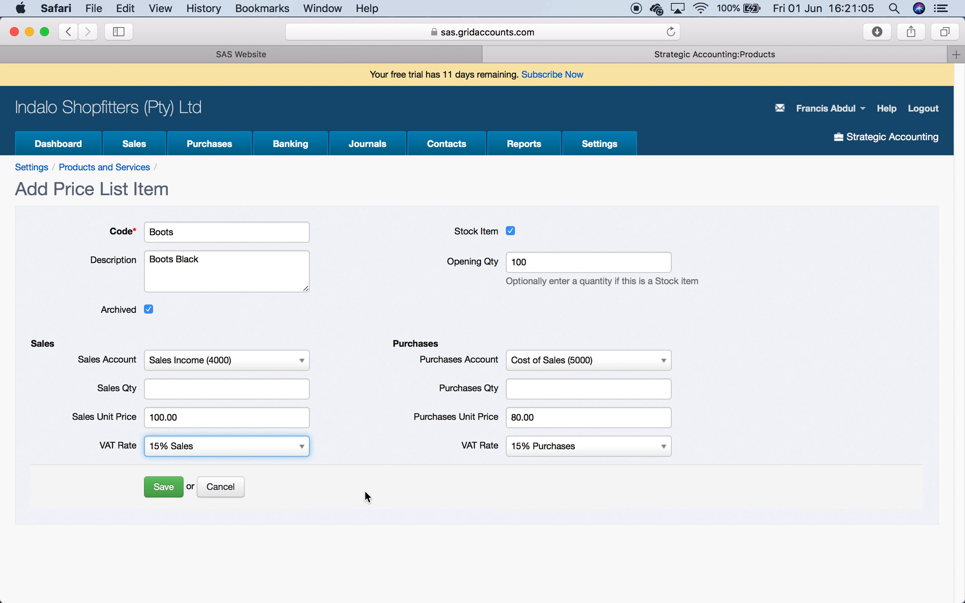
pyautogui.click(167, 494)
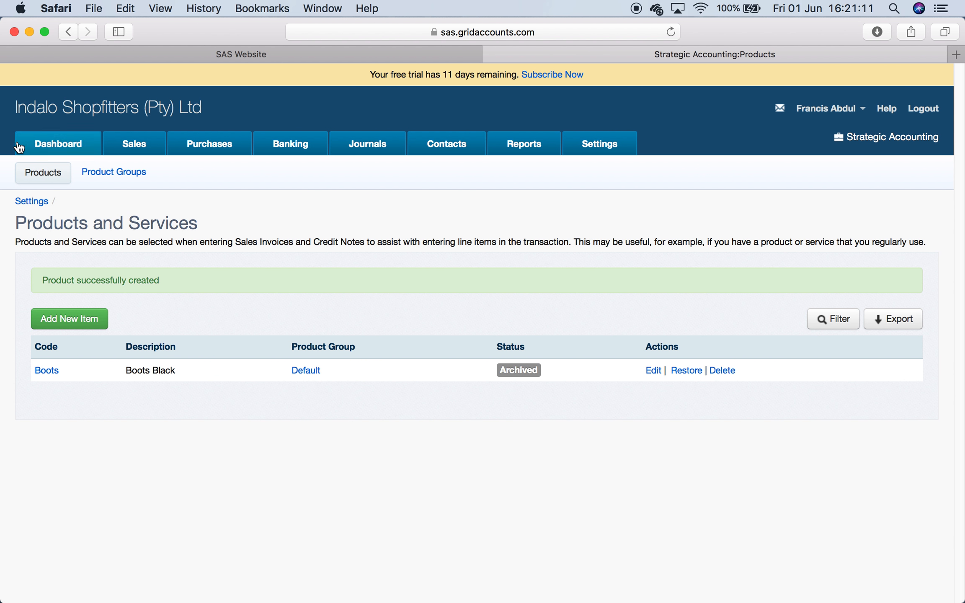
pyautogui.click(141, 144)
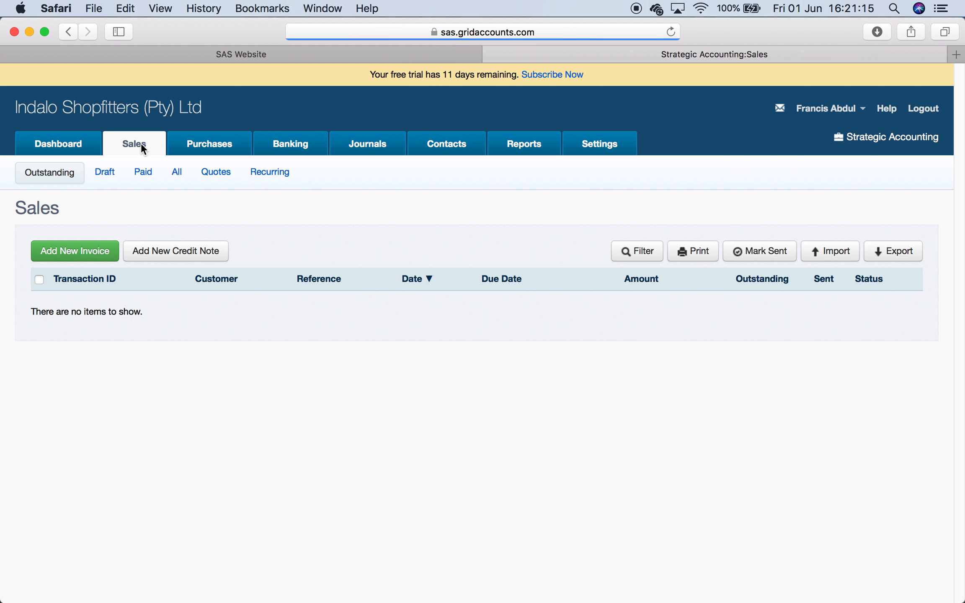
pyautogui.click(101, 247)
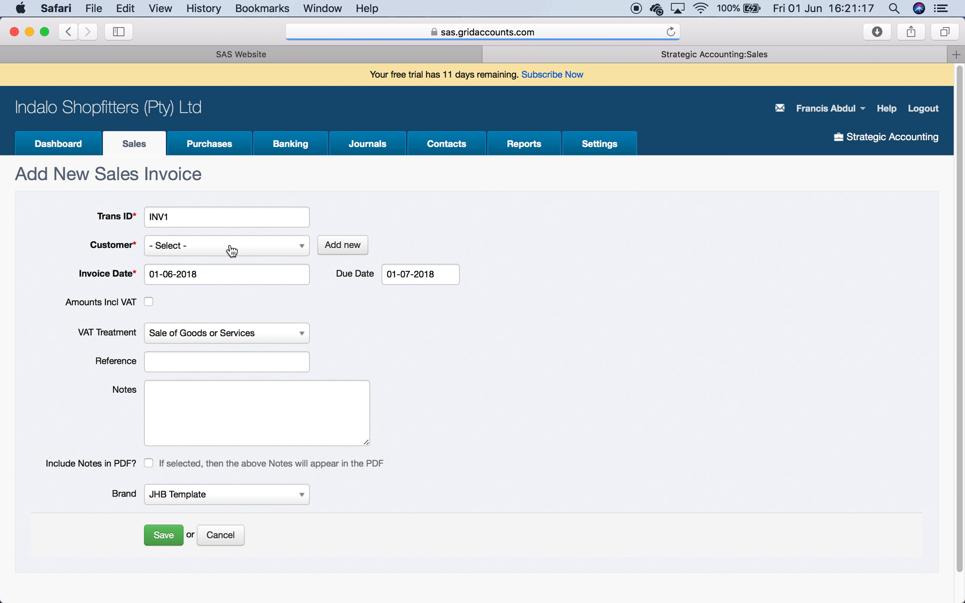
pyautogui.click(279, 251)
pyautogui.click(279, 252)
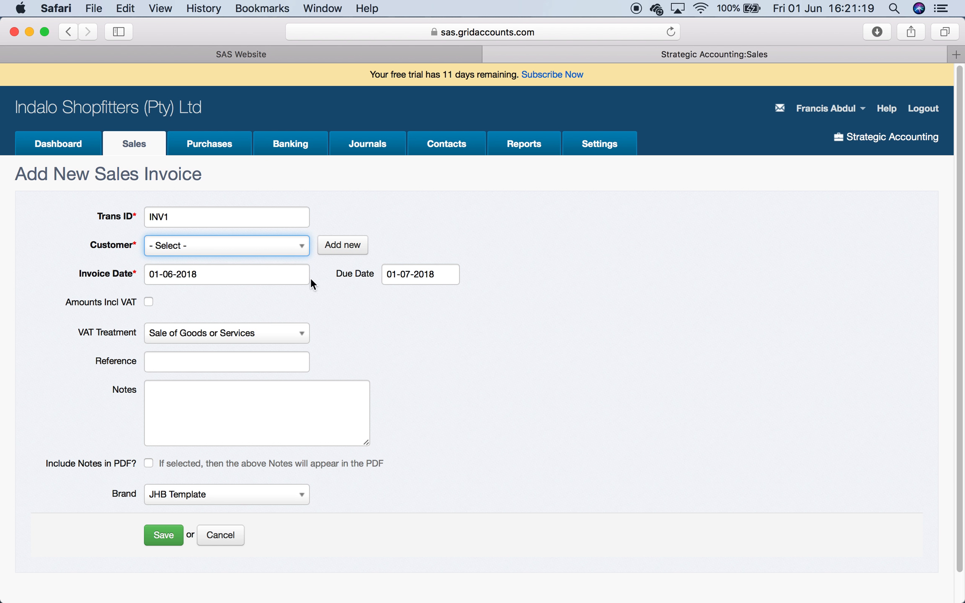
pyautogui.click(455, 143)
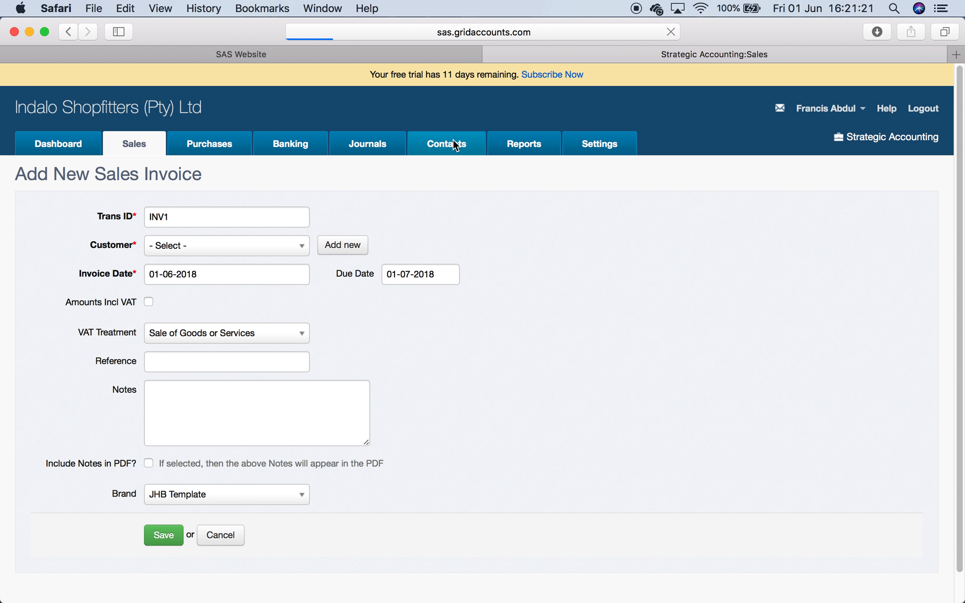
# - Create a new customer contact named Test 1, with Test 1 as name on invoice and contact person, and save it
pyautogui.click(76, 254)
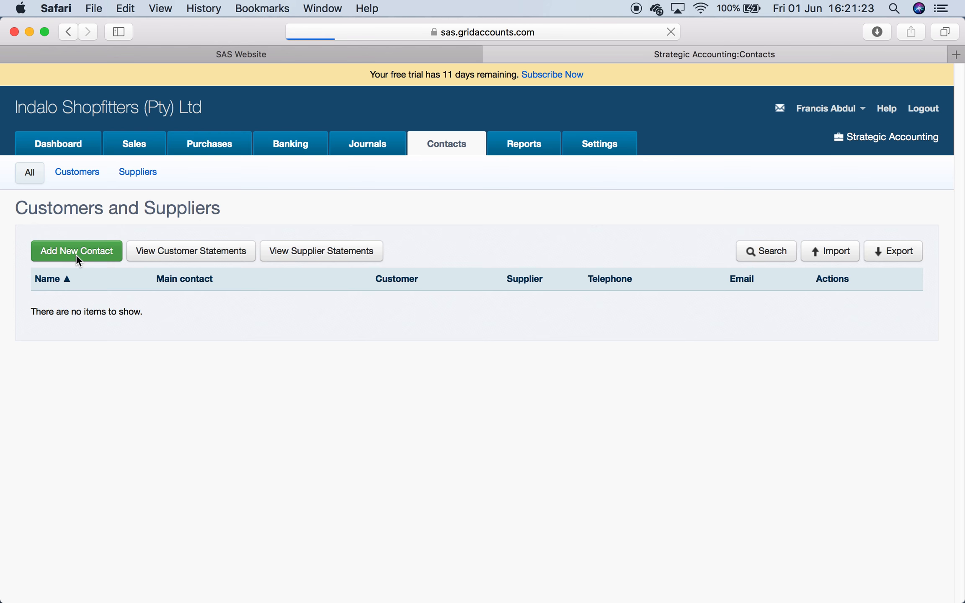
pyautogui.write('Test 1')
pyautogui.press('Tab')
pyautogui.write('Test')
pyautogui.press('BackSpace')
pyautogui.write('st 1')
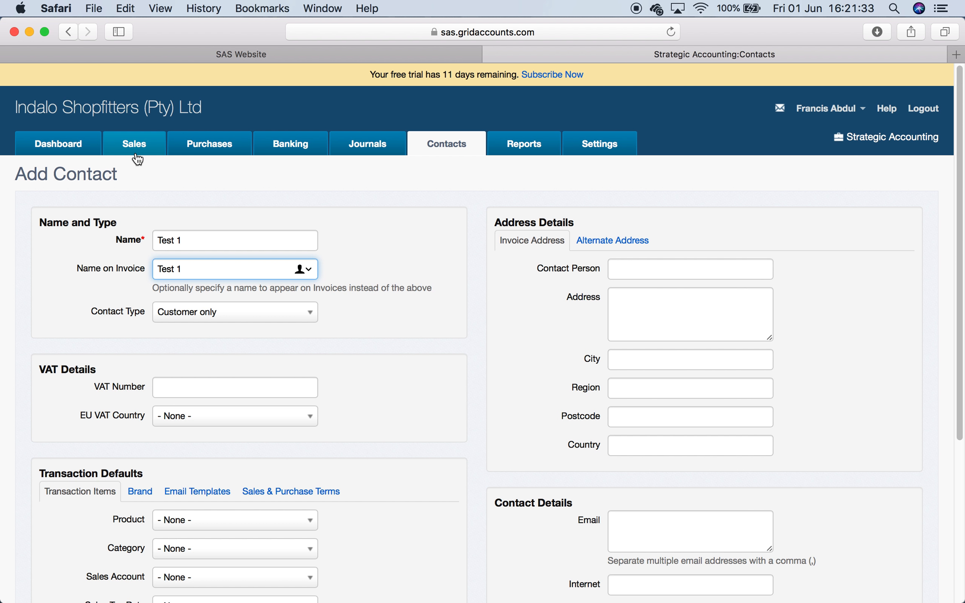
pyautogui.click(628, 269)
pyautogui.write('T')
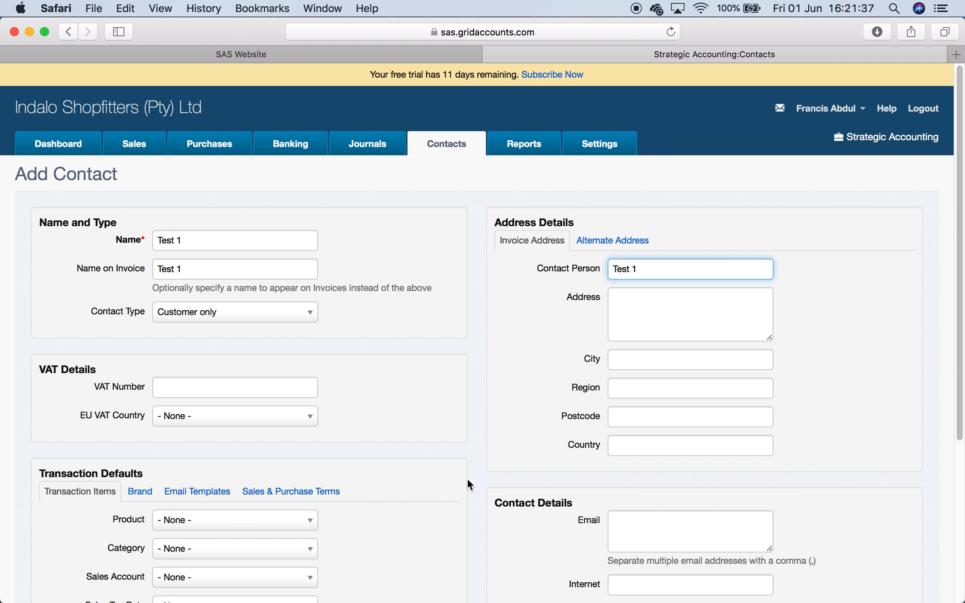
pyautogui.write('est 1')
pyautogui.scroll(-5, 467, 480)
pyautogui.click(162, 514)
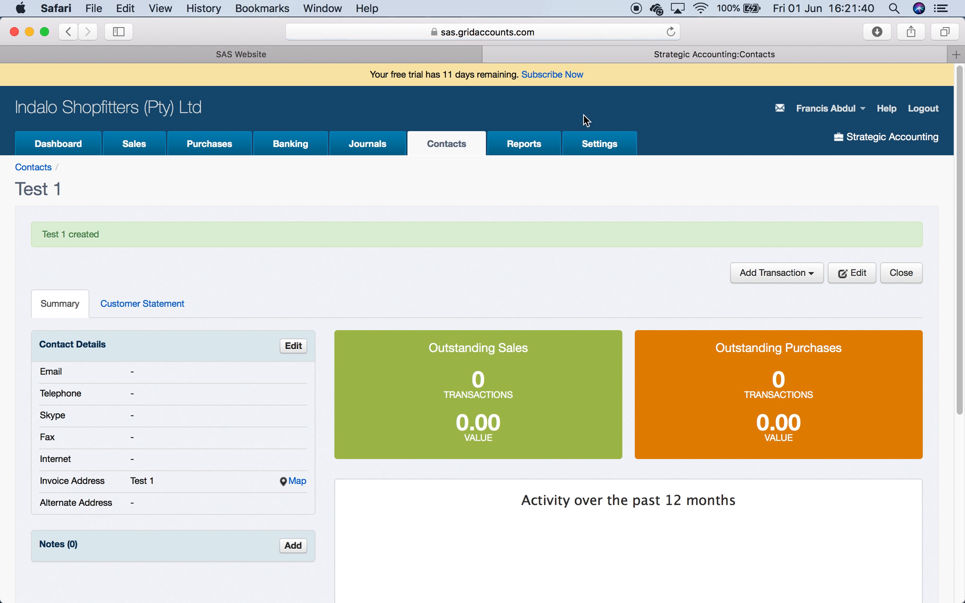
# - Create and save a new sales invoice INV1 for customer Test 1
pyautogui.click(531, 147)
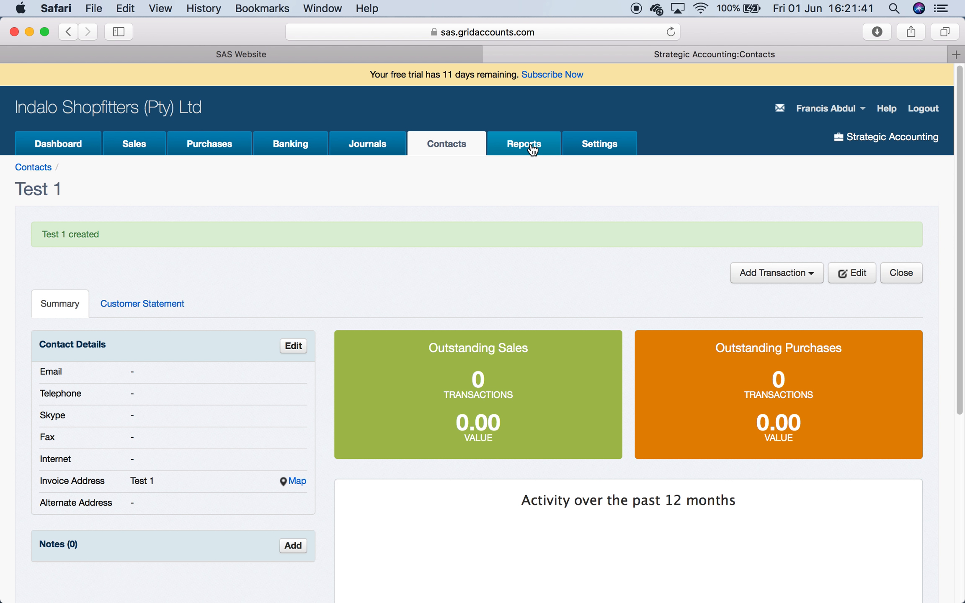
pyautogui.click(628, 136)
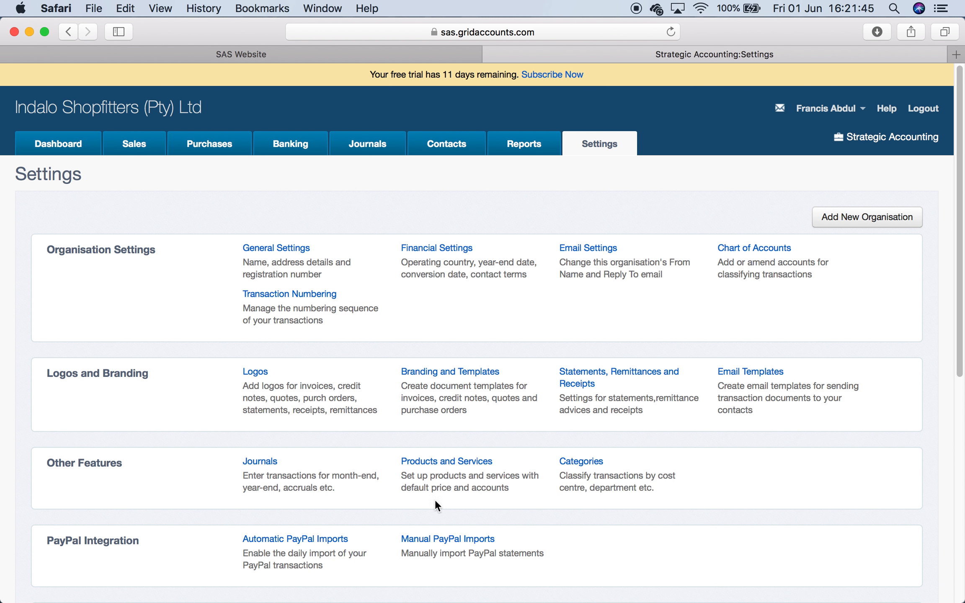
pyautogui.click(135, 146)
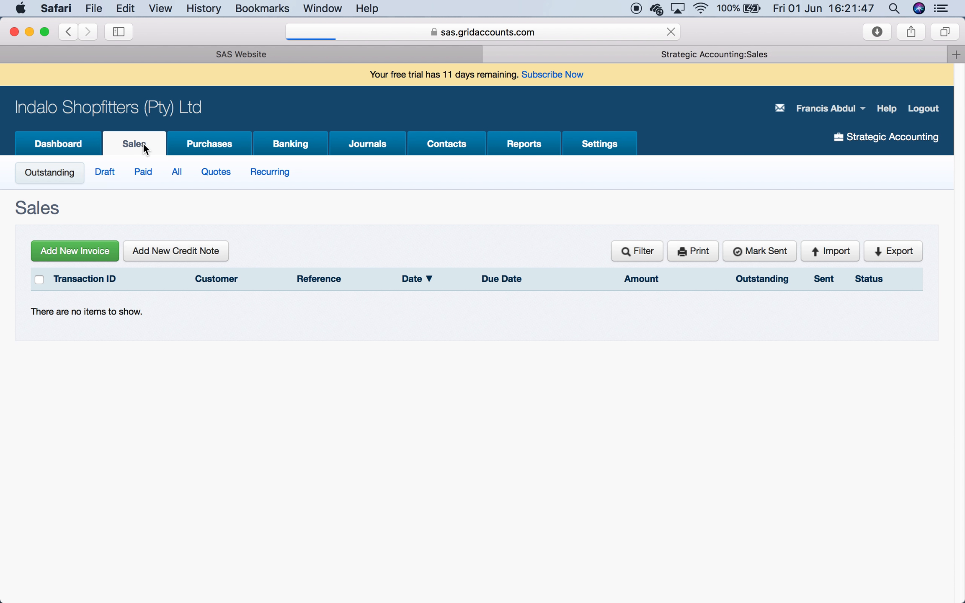
pyautogui.click(96, 248)
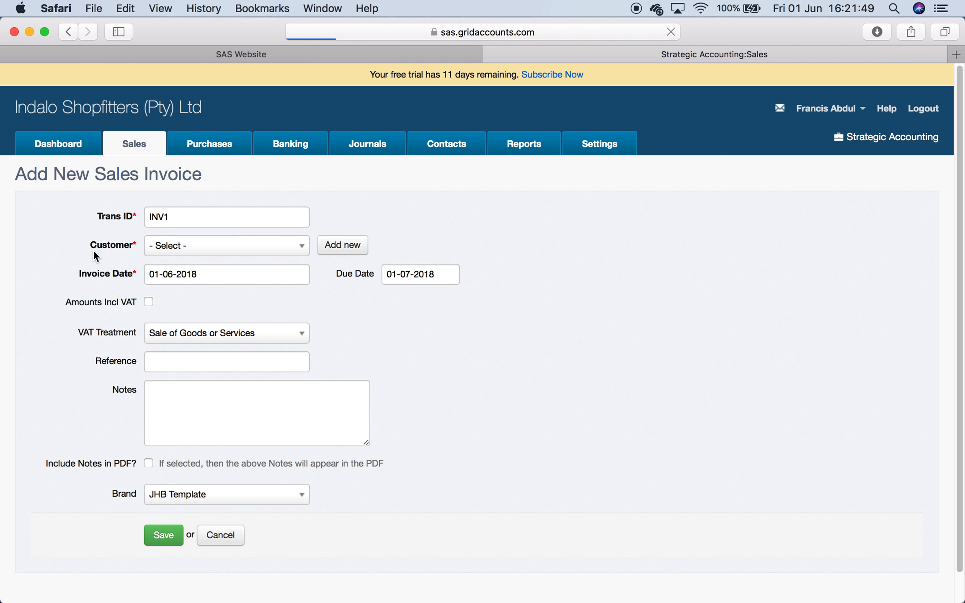
pyautogui.click(247, 251)
pyautogui.click(248, 286)
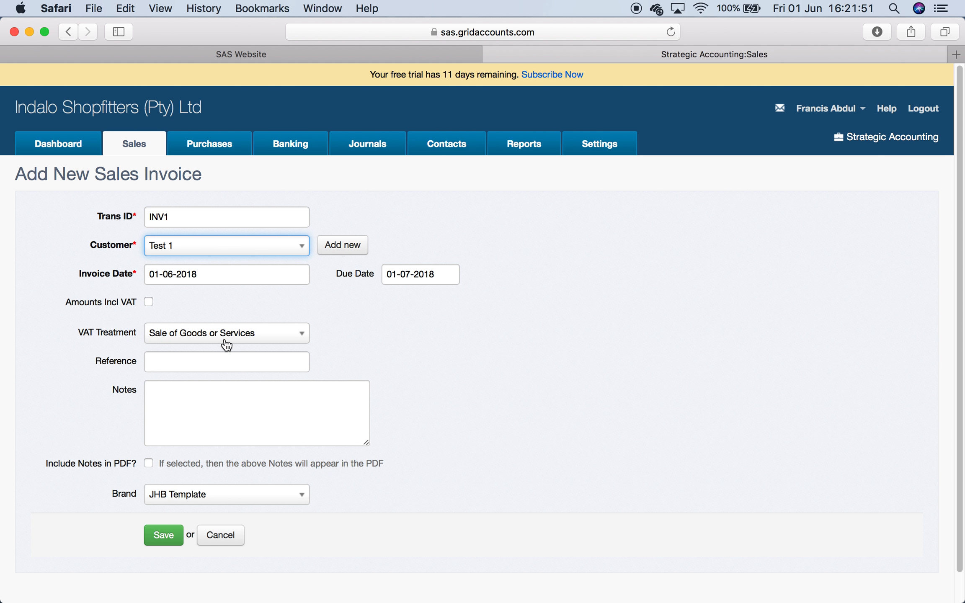
pyautogui.click(173, 534)
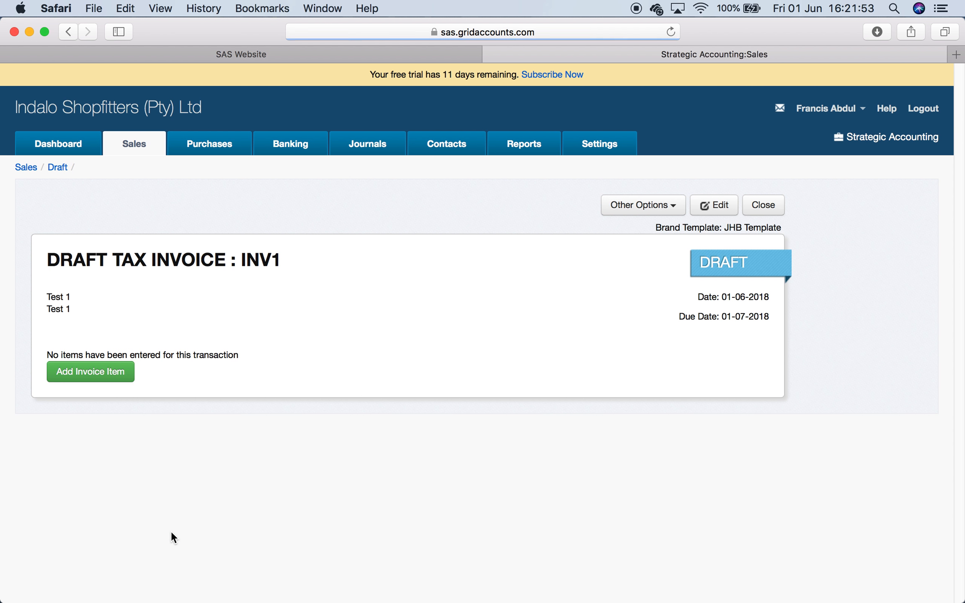
pyautogui.click(110, 374)
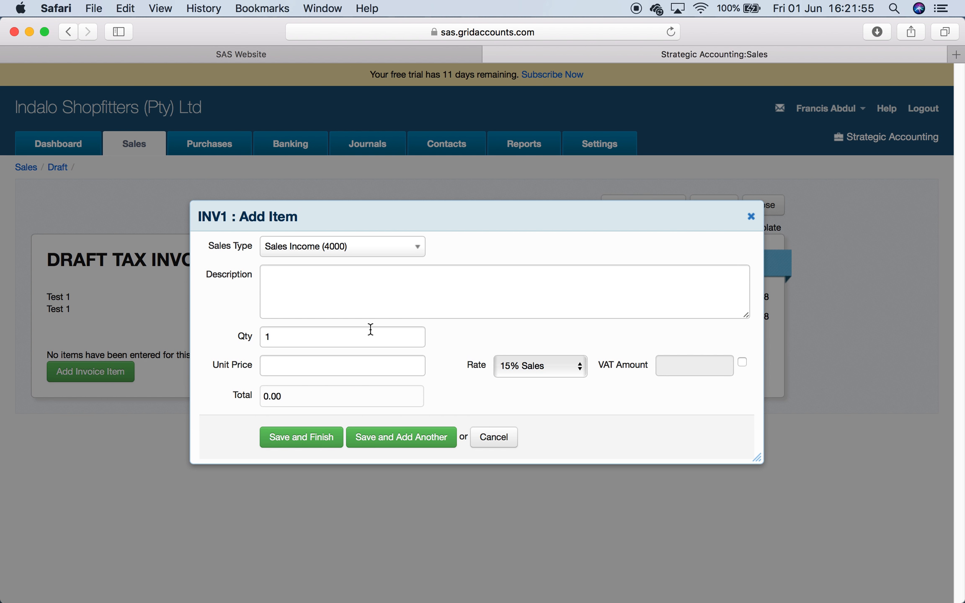
pyautogui.click(415, 248)
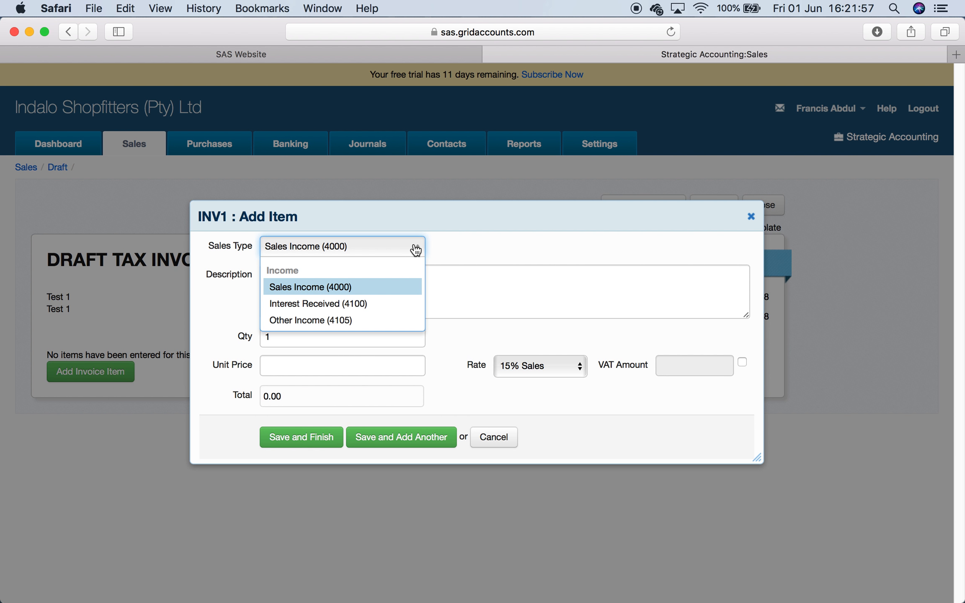
pyautogui.click(486, 287)
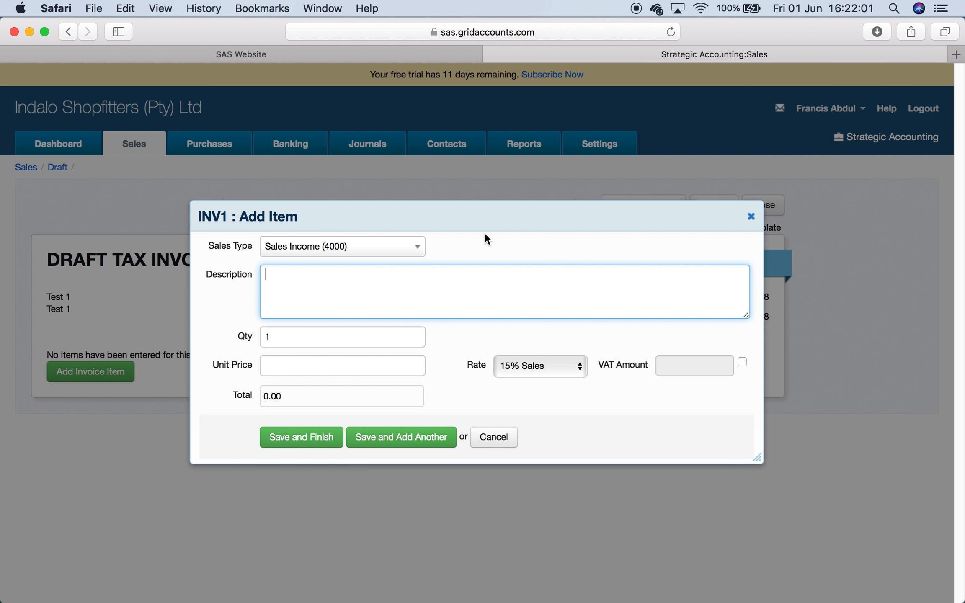
pyautogui.click(494, 437)
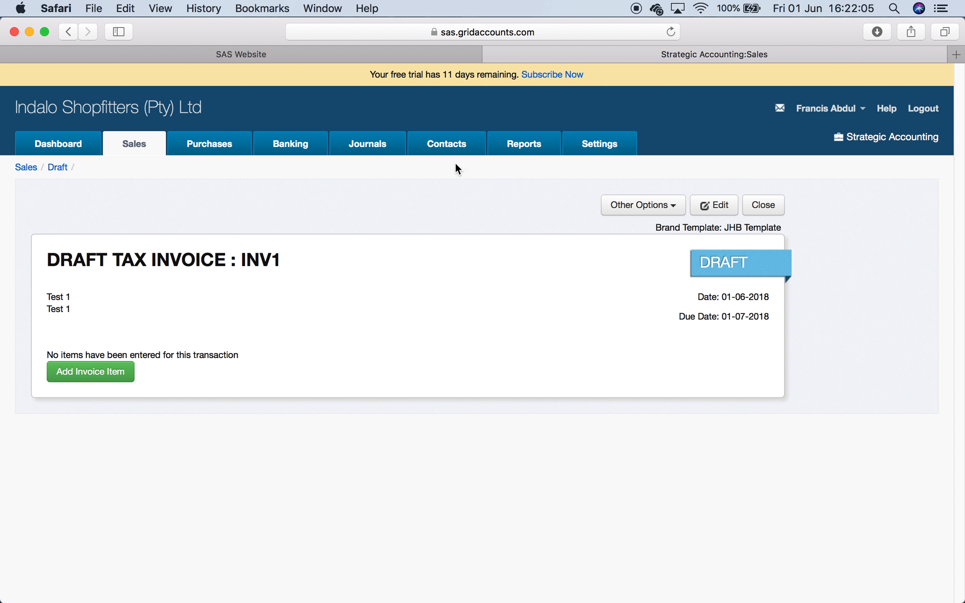
# - Change the Test 1 contact's type to Customer & Supplier and save the contact
pyautogui.click(618, 142)
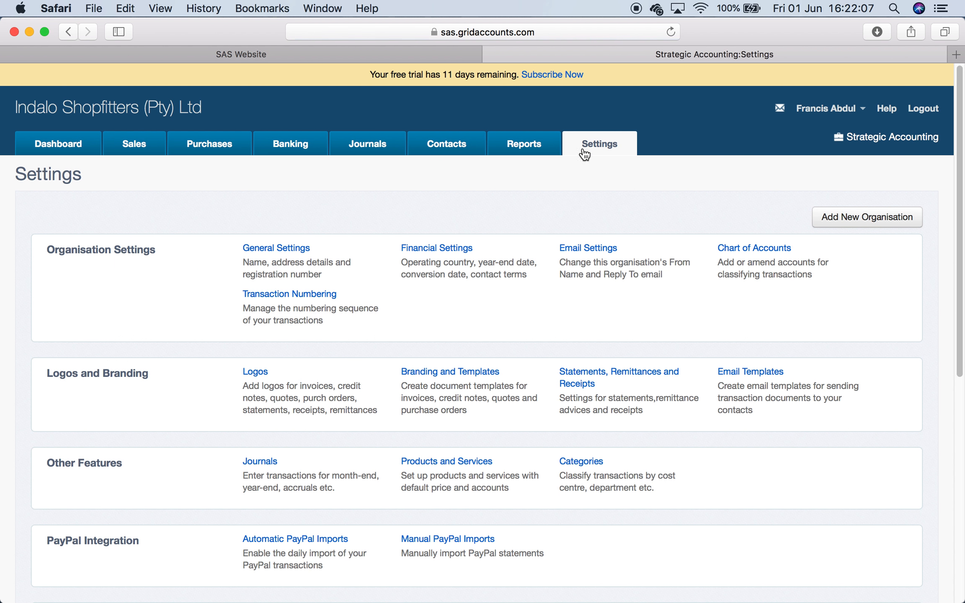
pyautogui.click(449, 147)
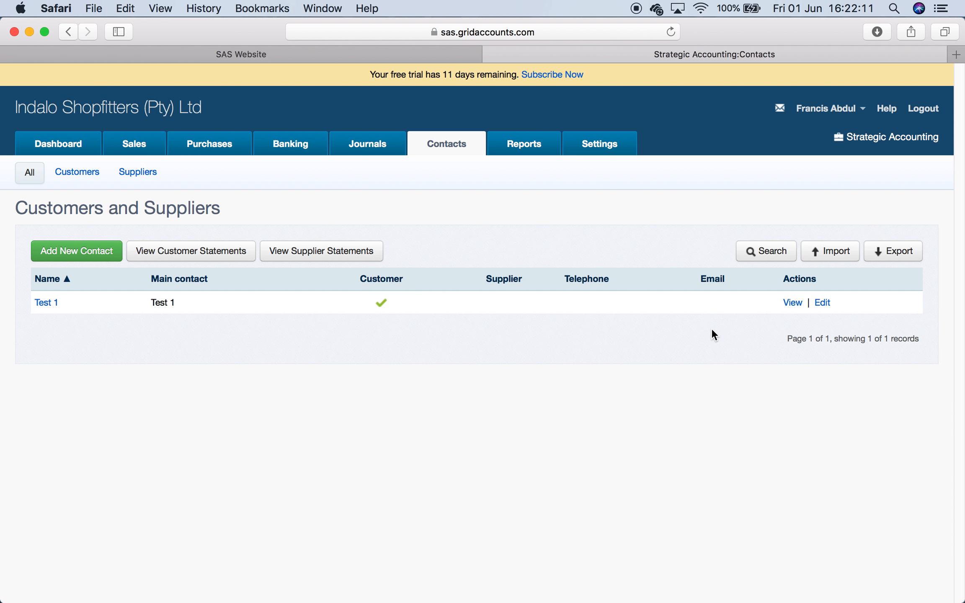
pyautogui.click(823, 303)
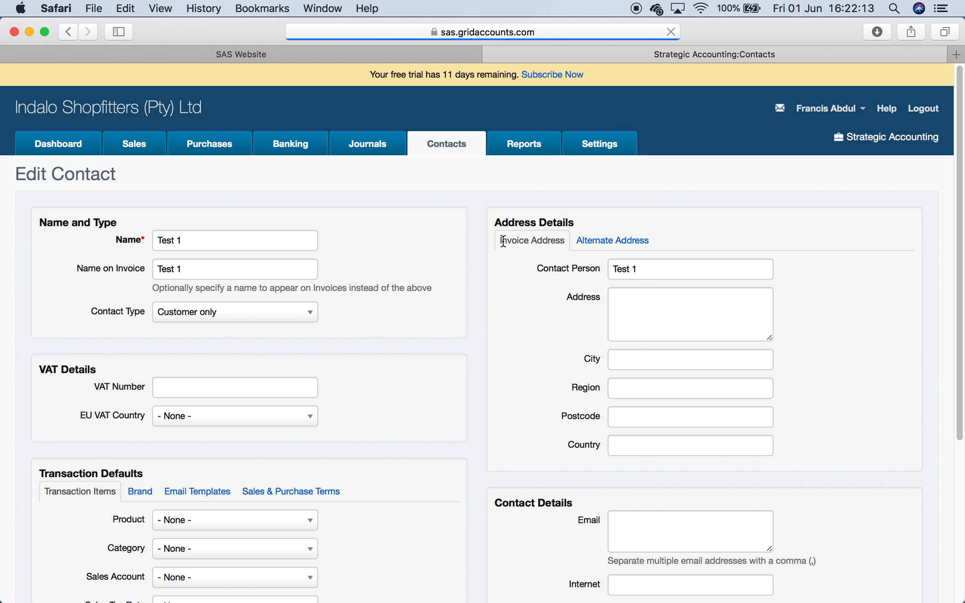
pyautogui.click(262, 318)
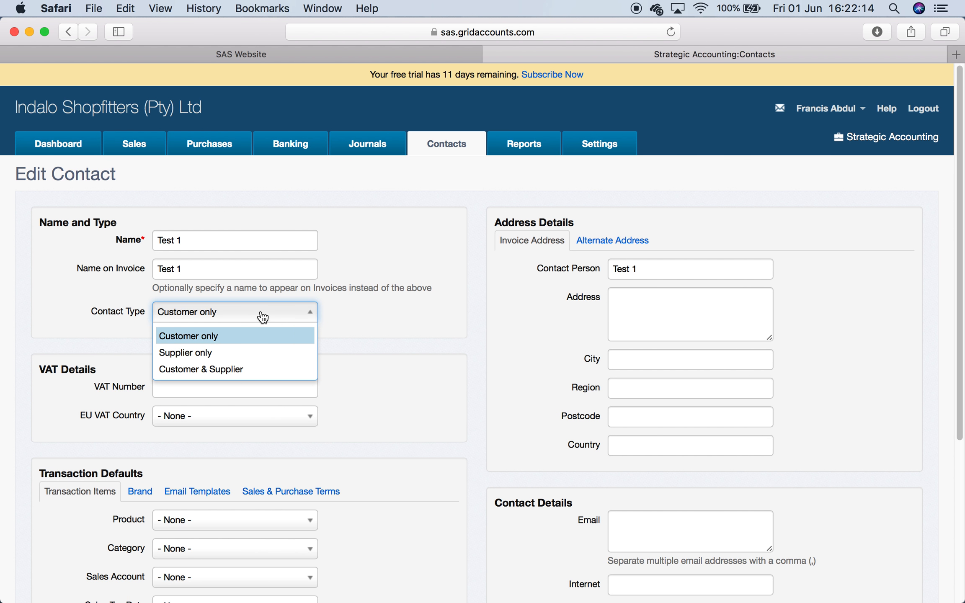
pyautogui.click(248, 358)
pyautogui.scroll(-5, 302, 443)
pyautogui.click(168, 507)
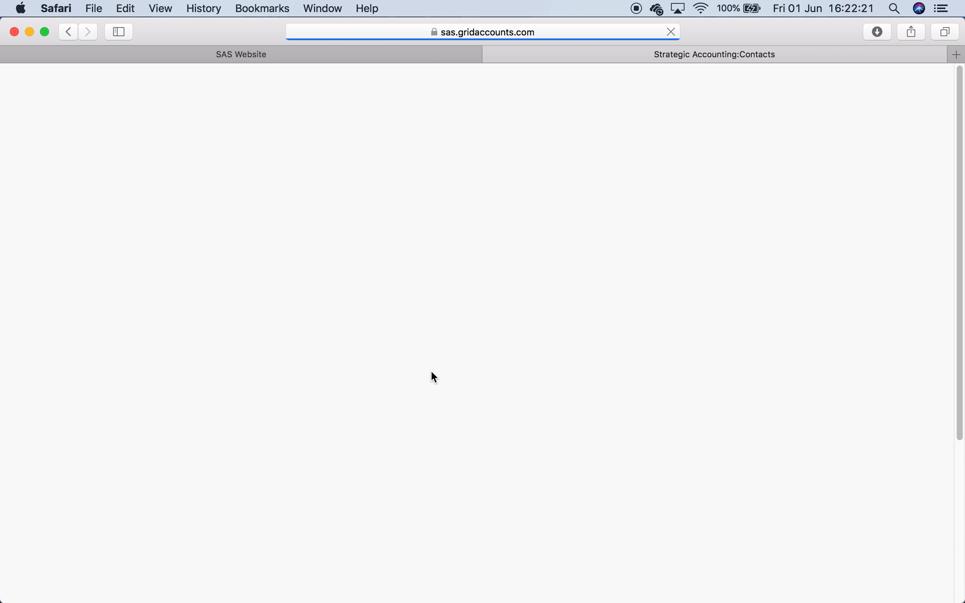
pyautogui.scroll(-3, 368, 419)
pyautogui.scroll(-3, 368, 432)
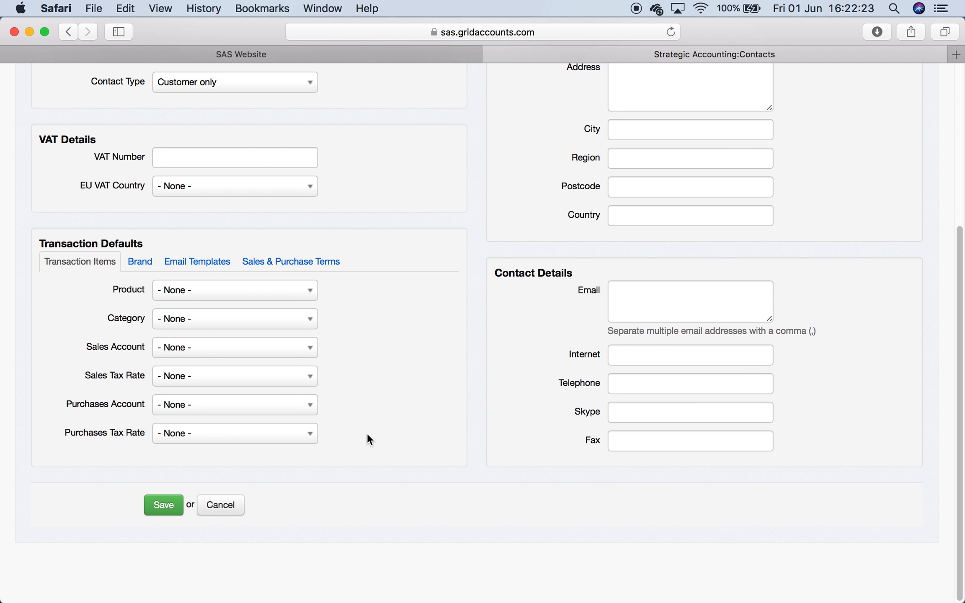
pyautogui.scroll(4, 368, 436)
pyautogui.click(303, 233)
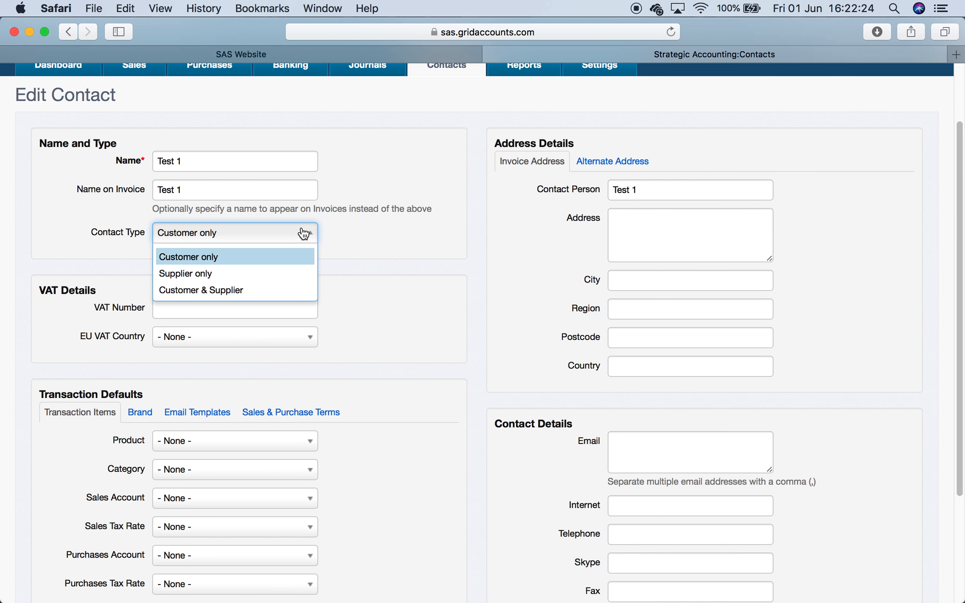
pyautogui.click(279, 289)
pyautogui.scroll(-4, 348, 454)
pyautogui.click(181, 503)
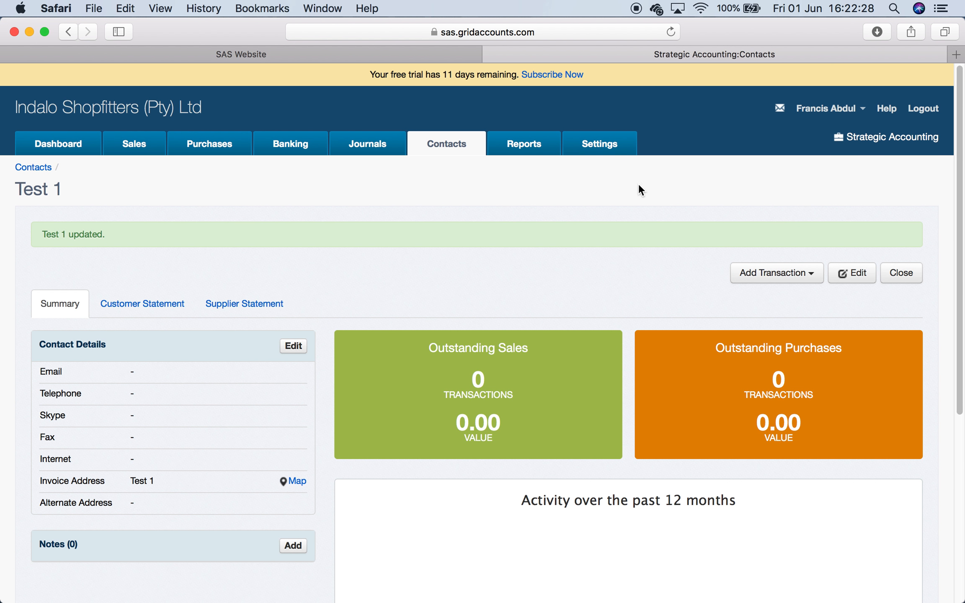
# - Add a new category with code JHB and name Johannesburg
pyautogui.click(599, 137)
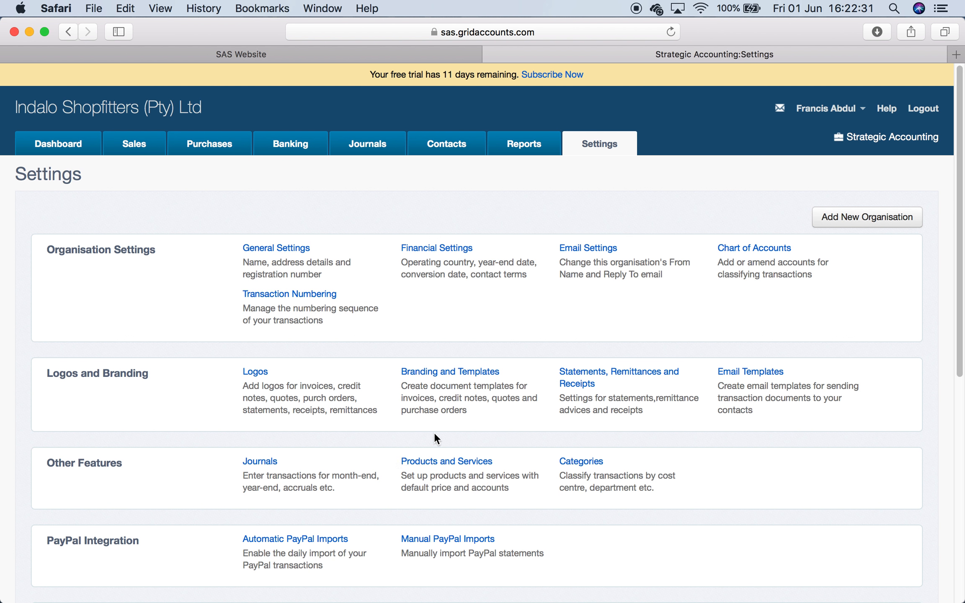
pyautogui.click(431, 461)
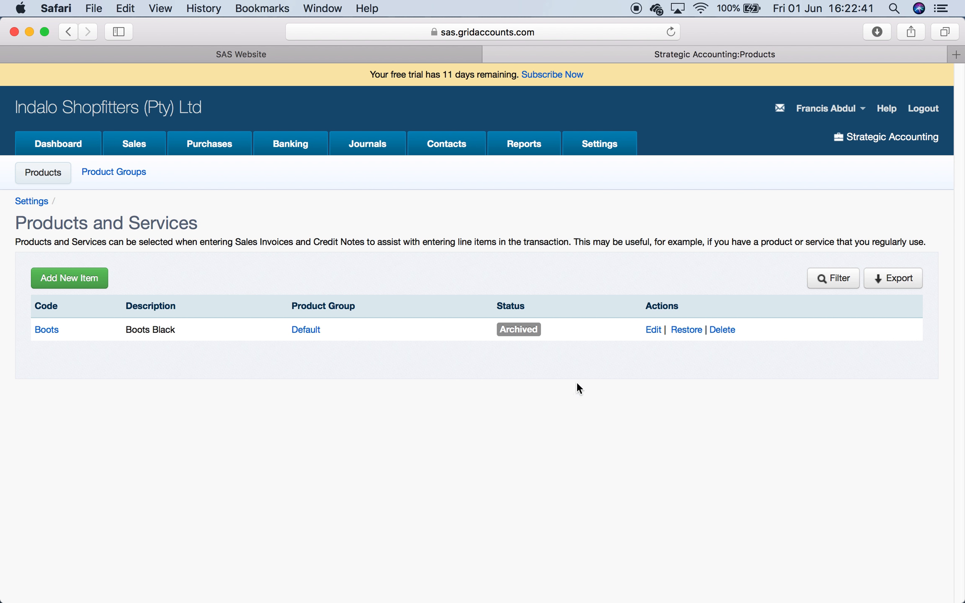
pyautogui.click(617, 143)
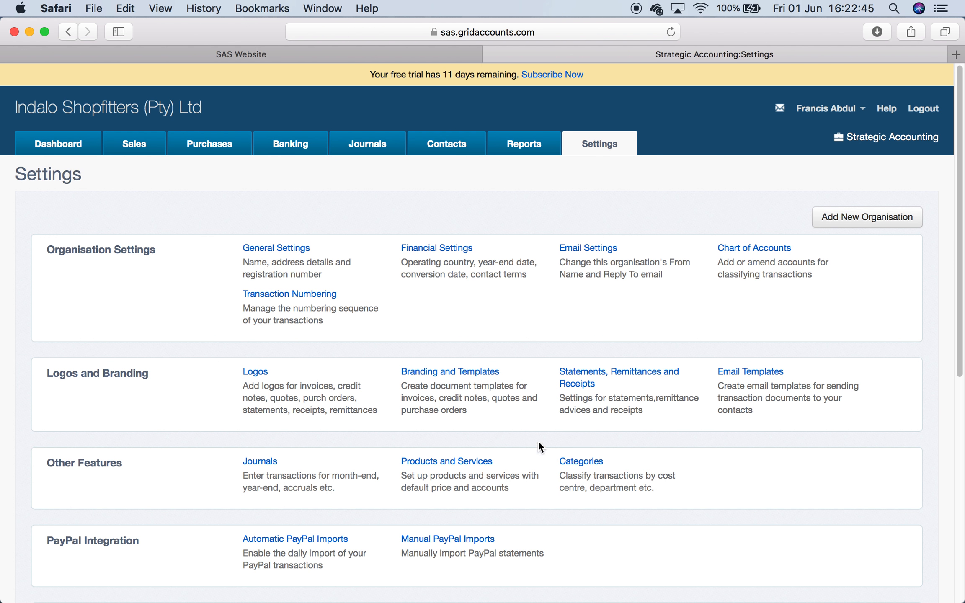
pyautogui.click(581, 460)
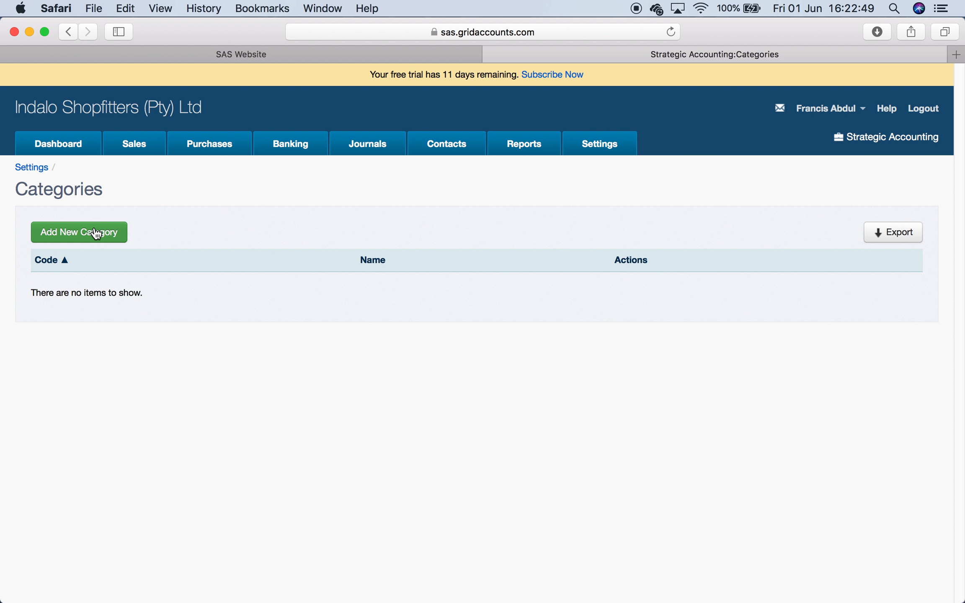
pyautogui.click(95, 233)
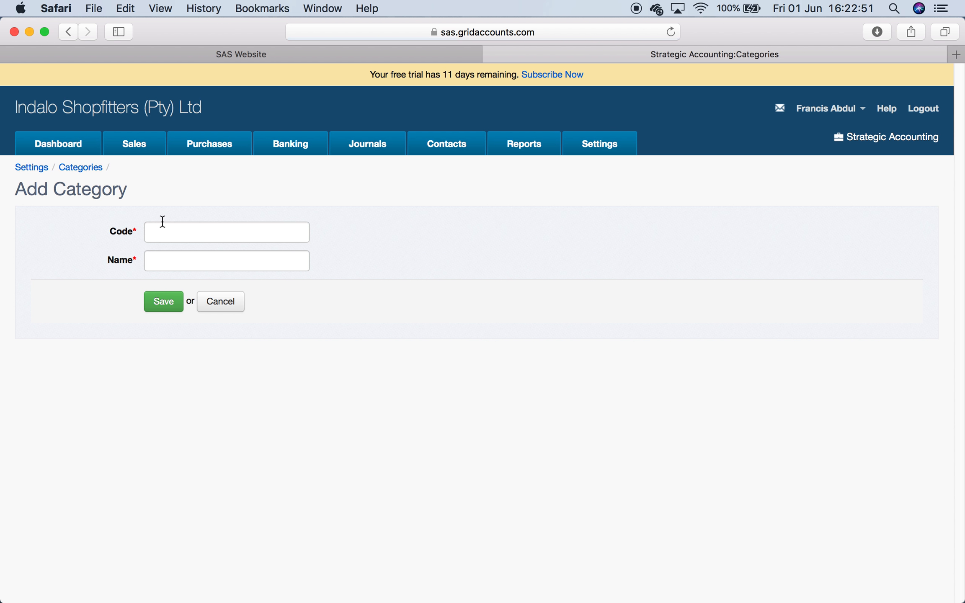
pyautogui.click(174, 229)
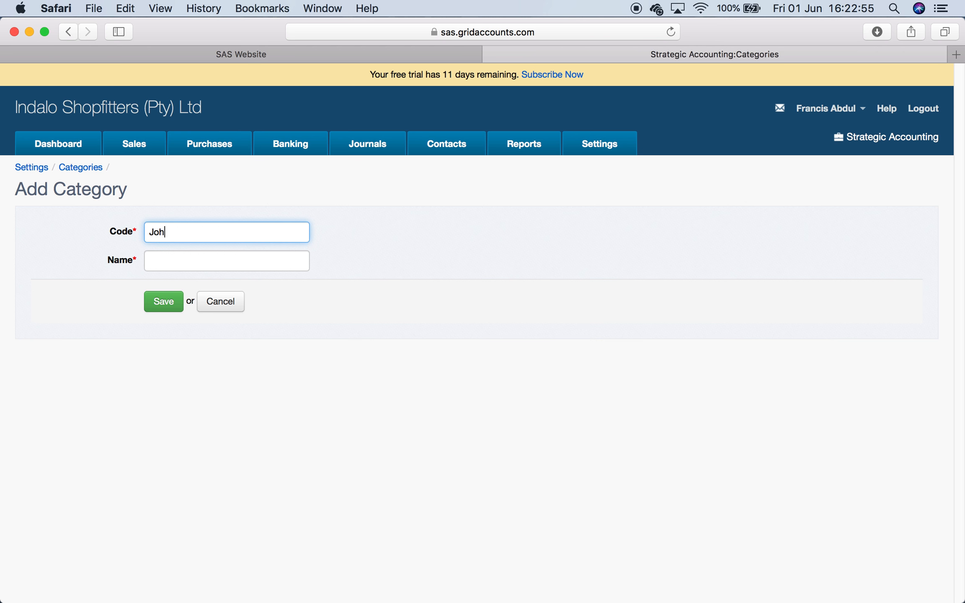
pyautogui.write('JHB')
pyautogui.click(187, 257)
pyautogui.write('Johanesburg')
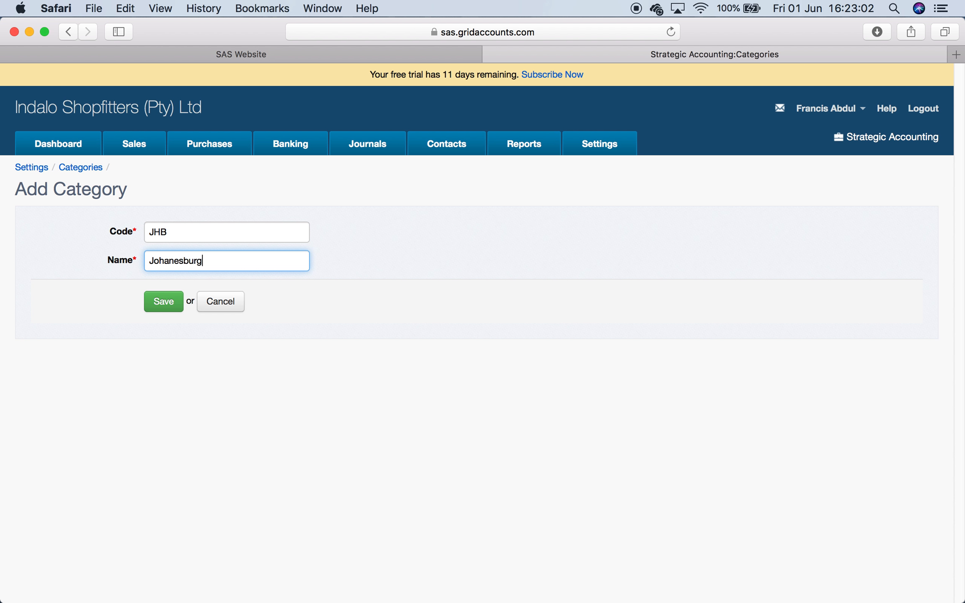
pyautogui.click(160, 309)
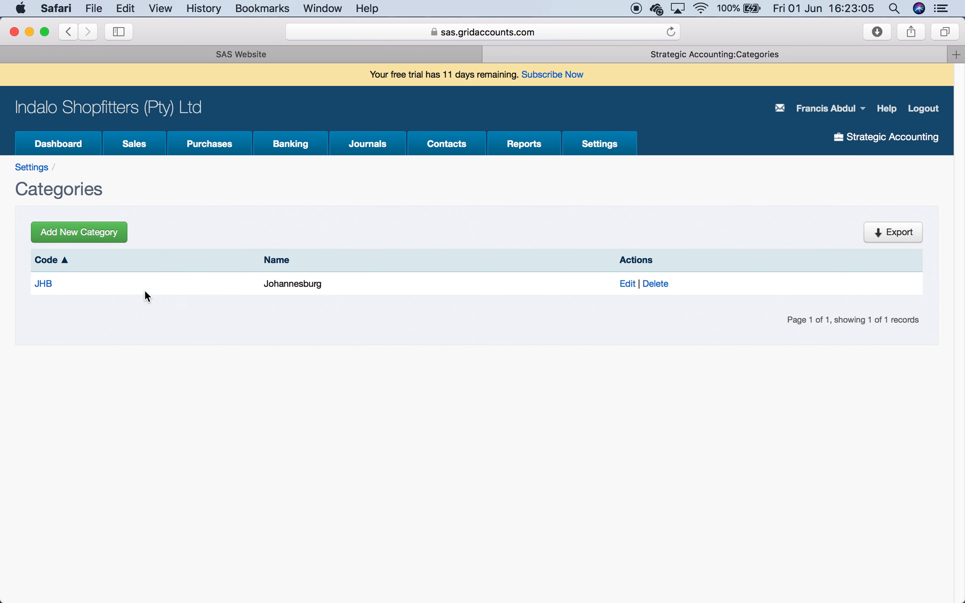
# - Add a new category with code CPT and name Cape Town
pyautogui.click(101, 233)
pyautogui.click(169, 232)
pyautogui.write('Cap')
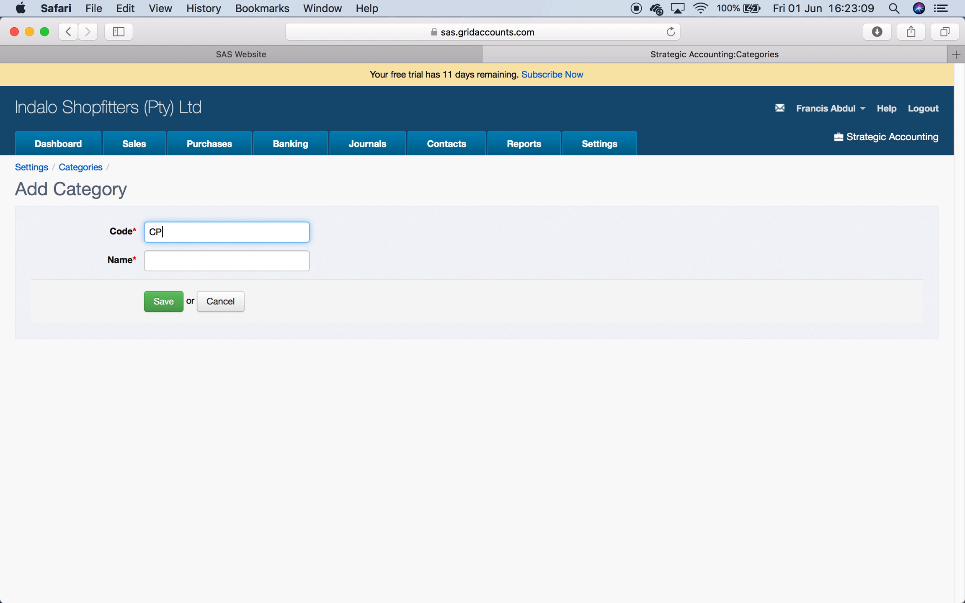
pyautogui.press('BackSpace')
pyautogui.click(175, 262)
pyautogui.write('Cape Town')
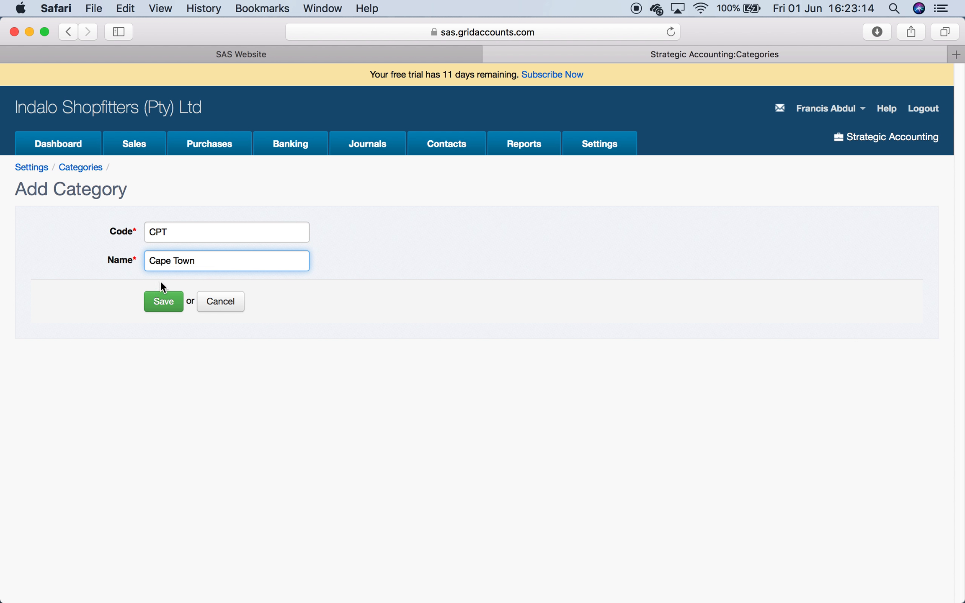
pyautogui.click(164, 301)
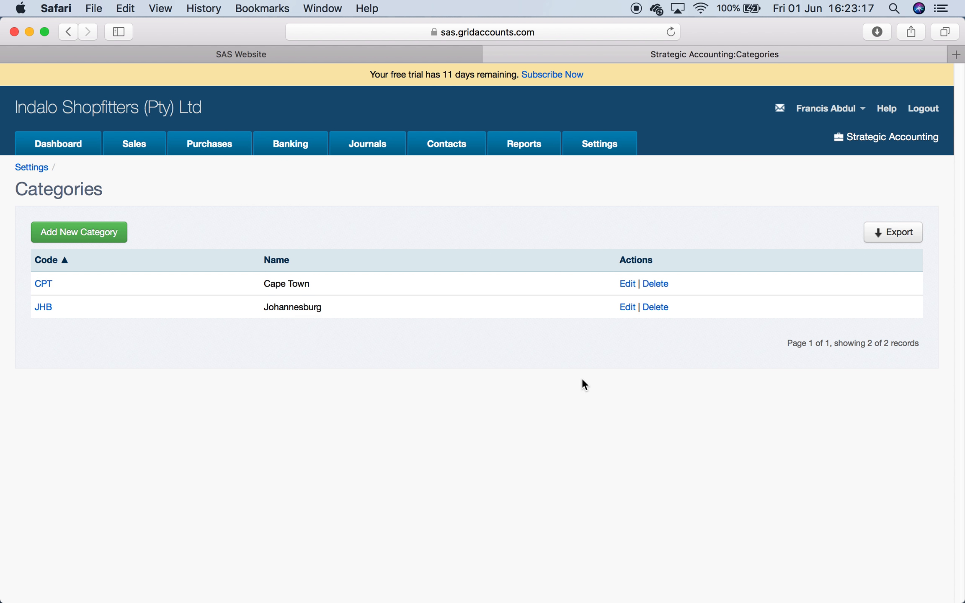
# - Open the Profit & Loss Statement and display it by category
pyautogui.click(537, 146)
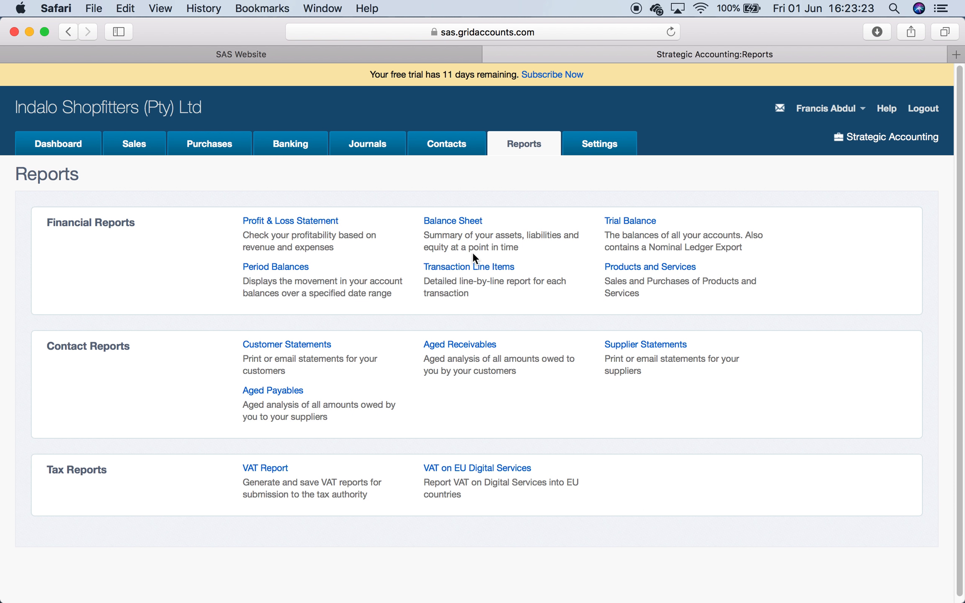
pyautogui.click(318, 220)
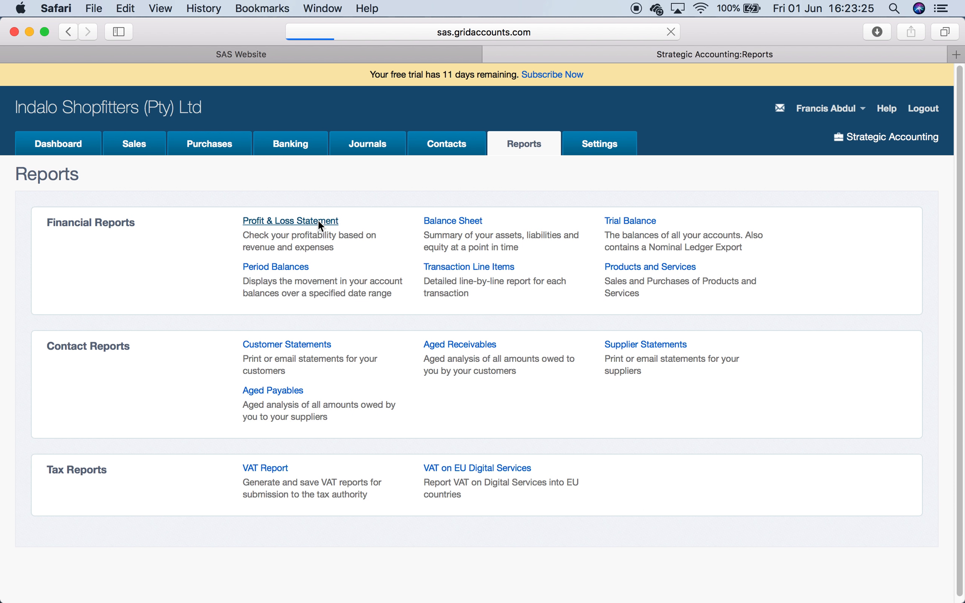
pyautogui.click(341, 257)
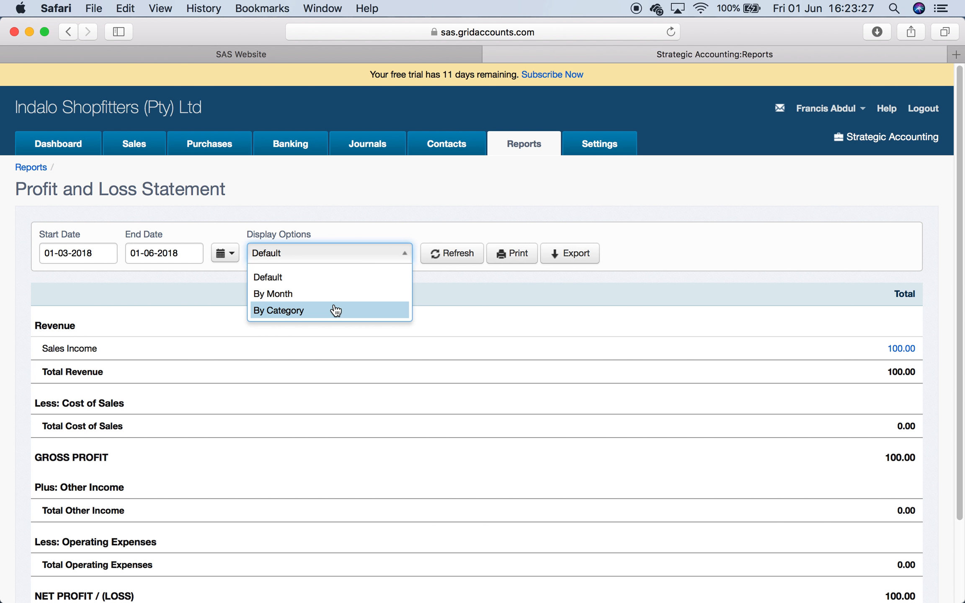
pyautogui.click(338, 312)
pyautogui.click(447, 254)
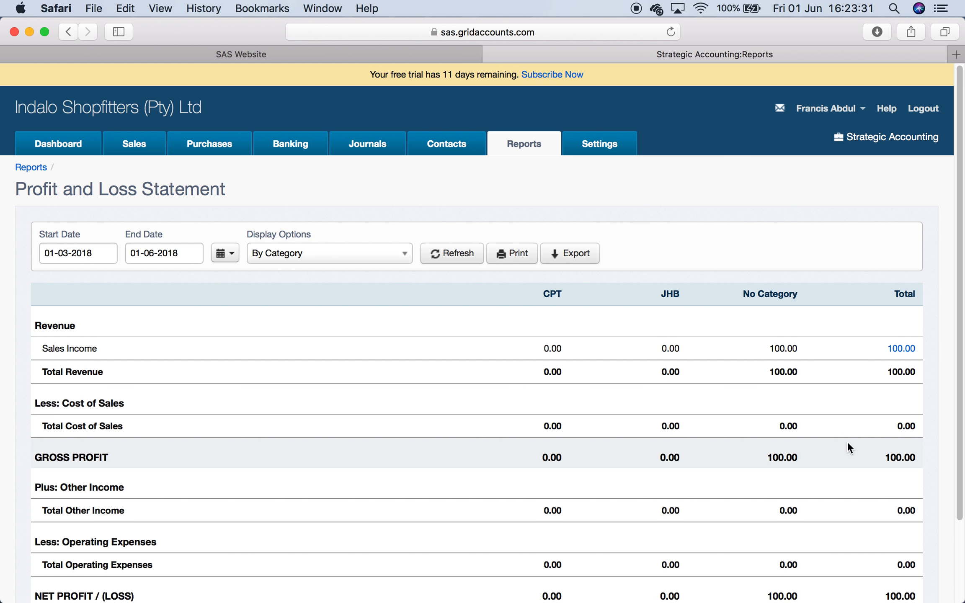
# - Redisplay the Profit & Loss Statement by month
pyautogui.click(371, 258)
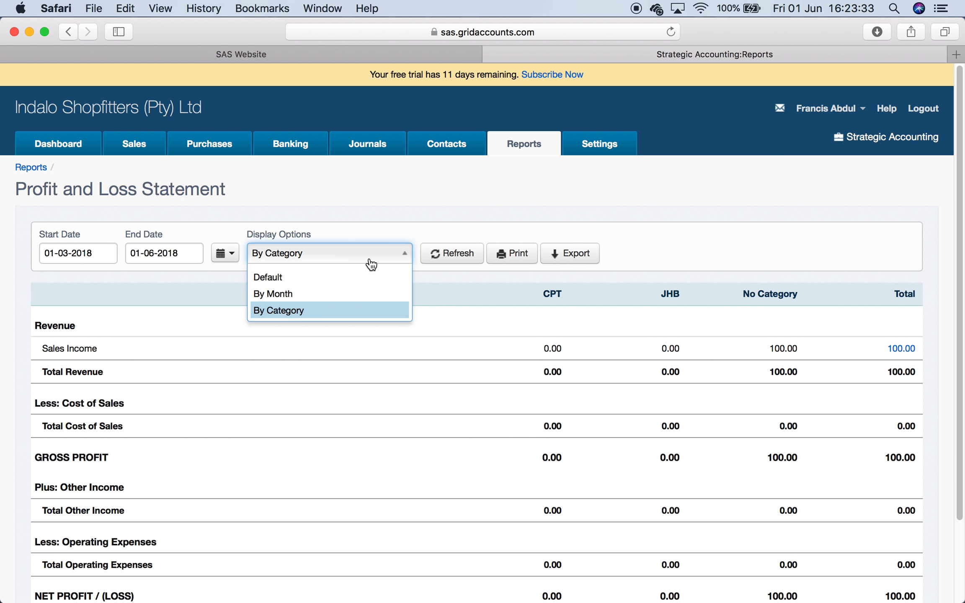
pyautogui.click(365, 294)
pyautogui.click(455, 254)
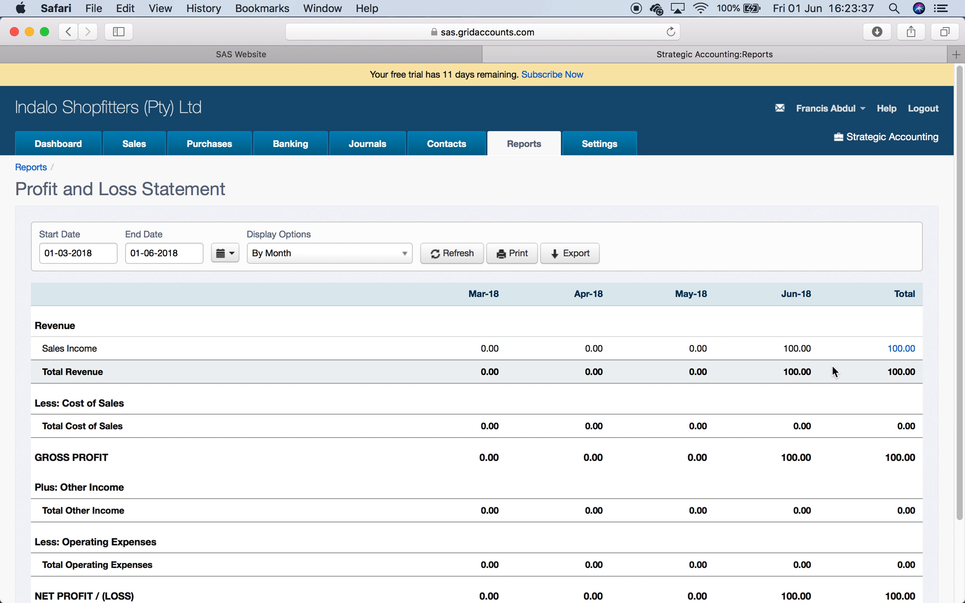
# - Try to create a product group named Shoes
pyautogui.click(607, 145)
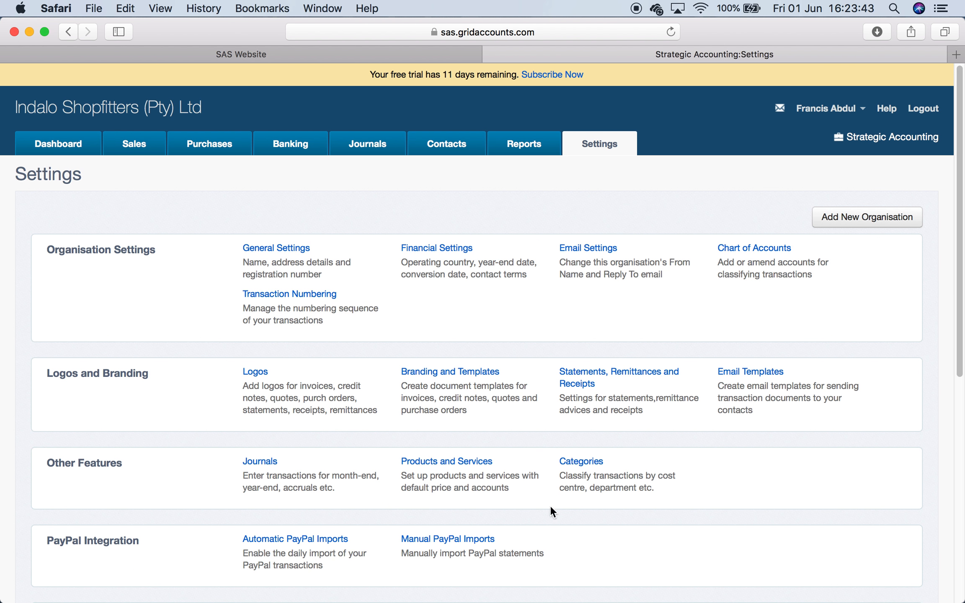
pyautogui.click(437, 461)
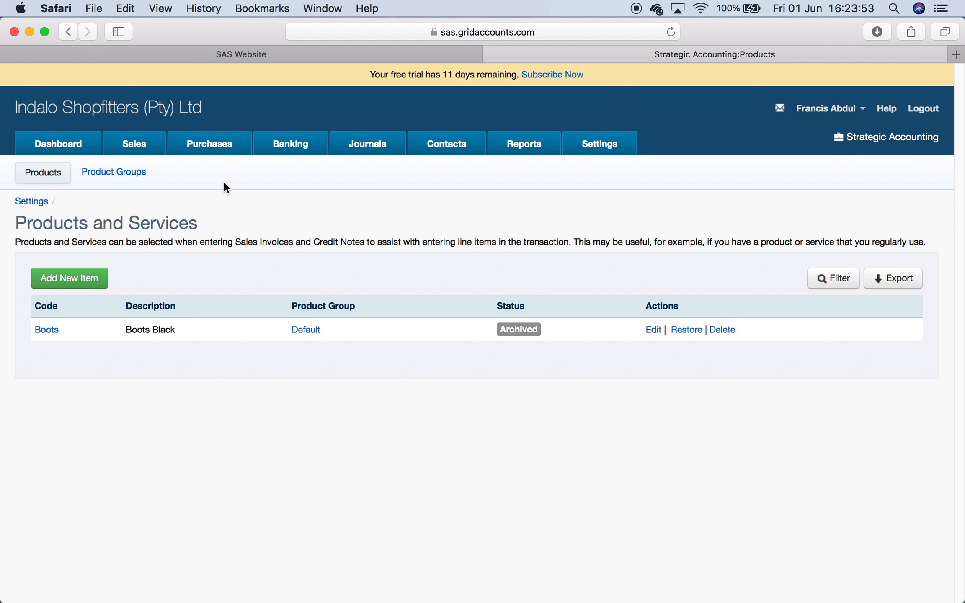
pyautogui.click(137, 171)
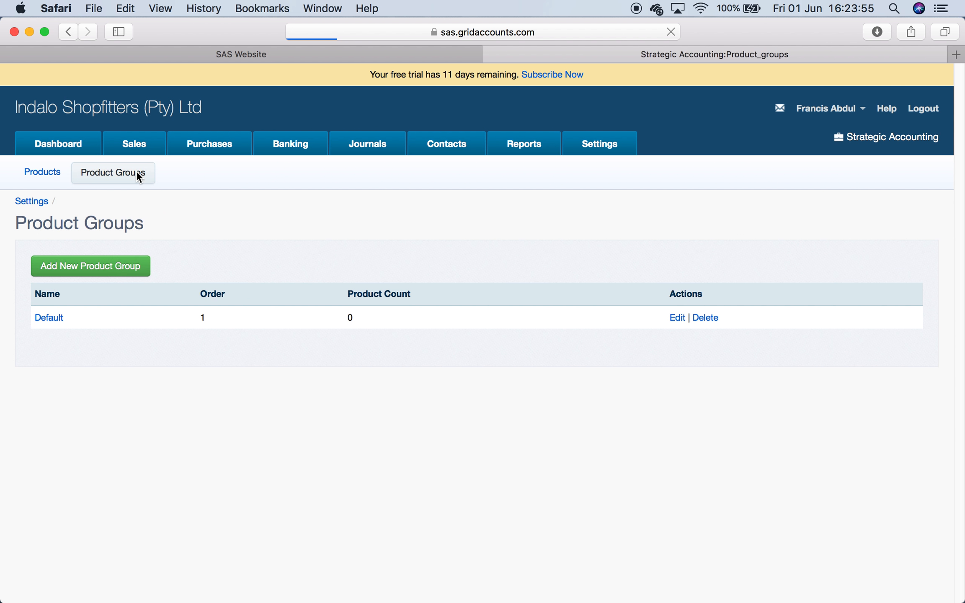
pyautogui.click(114, 267)
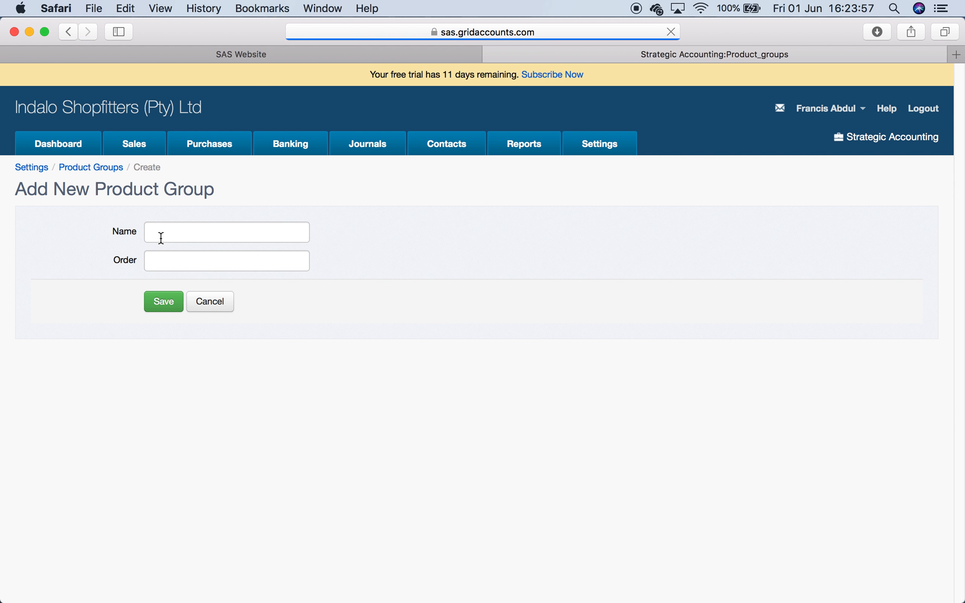
pyautogui.click(176, 227)
pyautogui.write('Shoes')
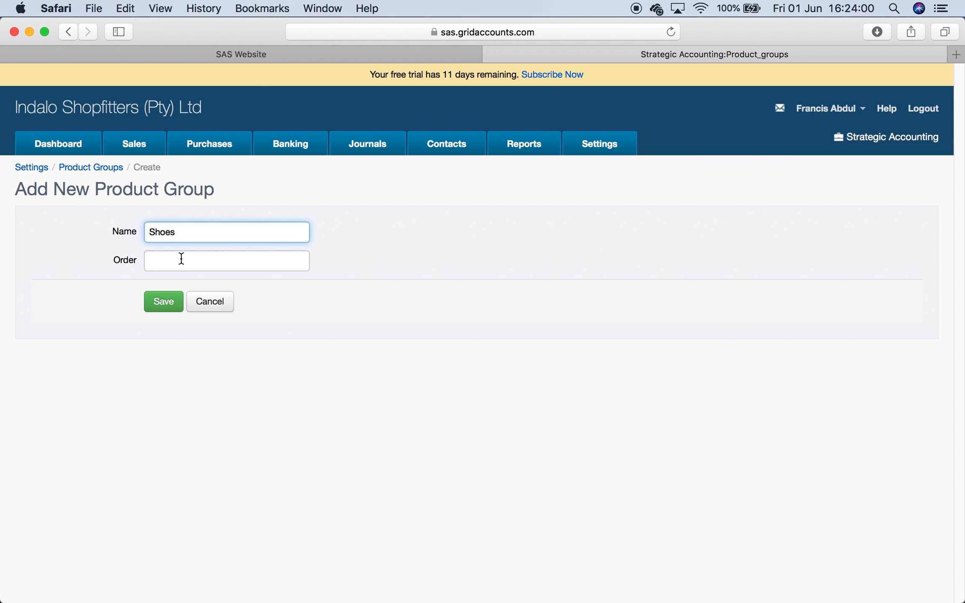
pyautogui.click(172, 301)
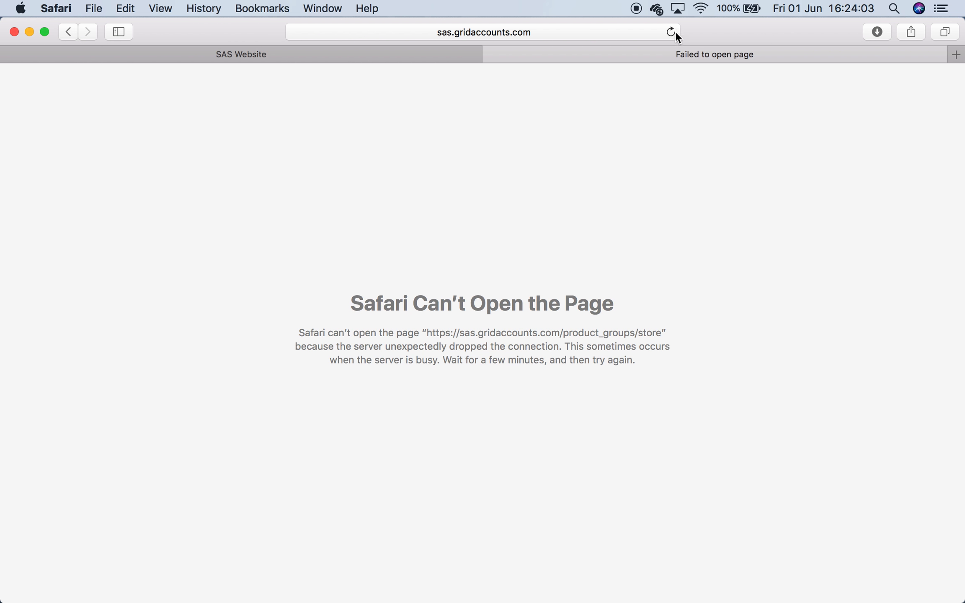
pyautogui.click(671, 32)
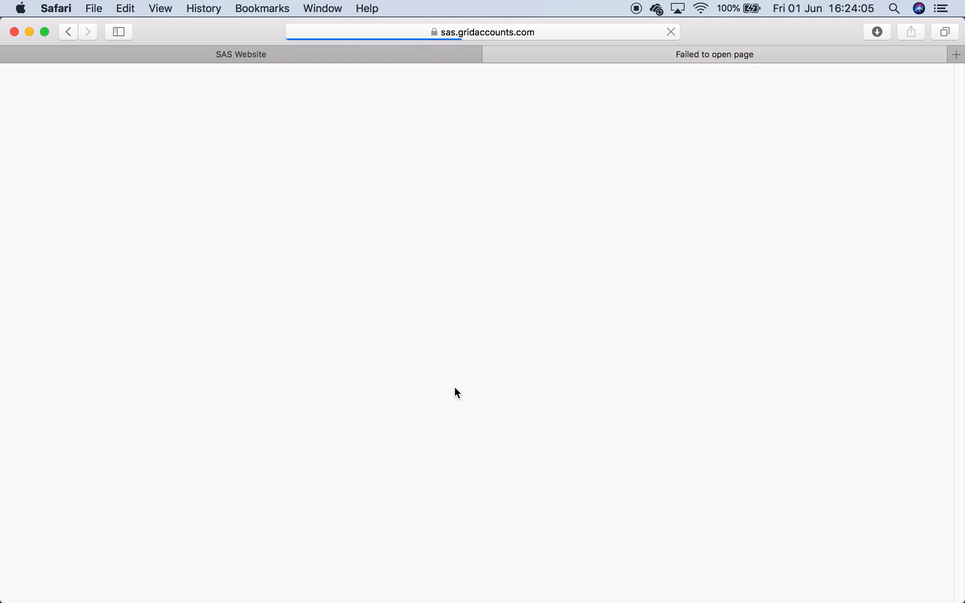
# - Add a product group named Shoes with order 1
pyautogui.click(105, 272)
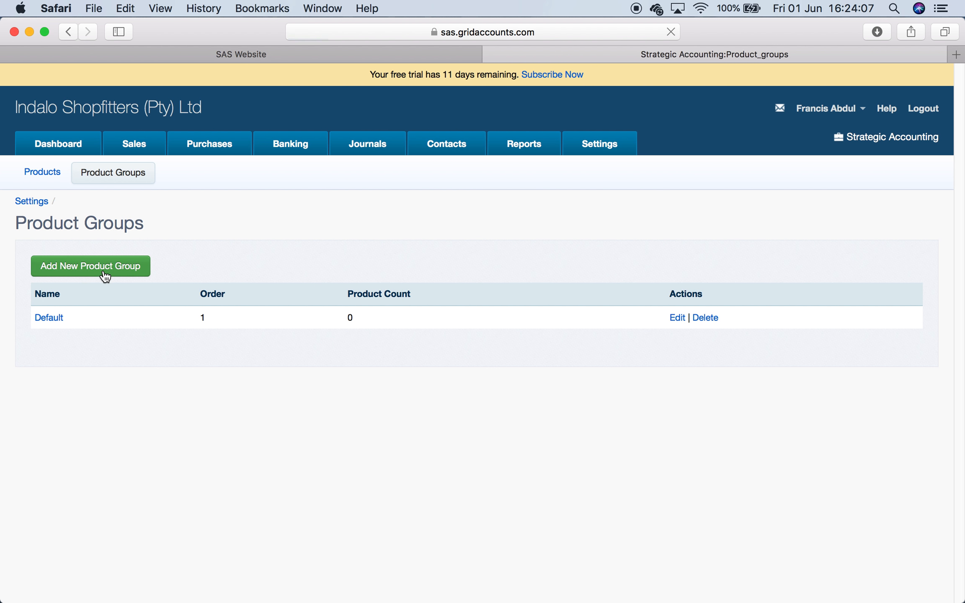
pyautogui.click(169, 235)
pyautogui.write('Shoes')
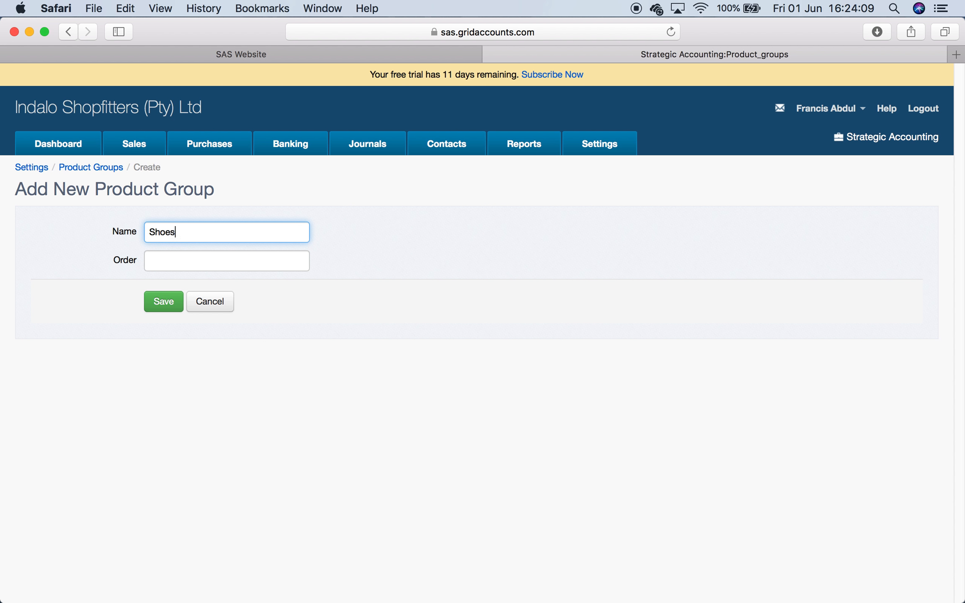
pyautogui.click(181, 260)
pyautogui.write('Shoes')
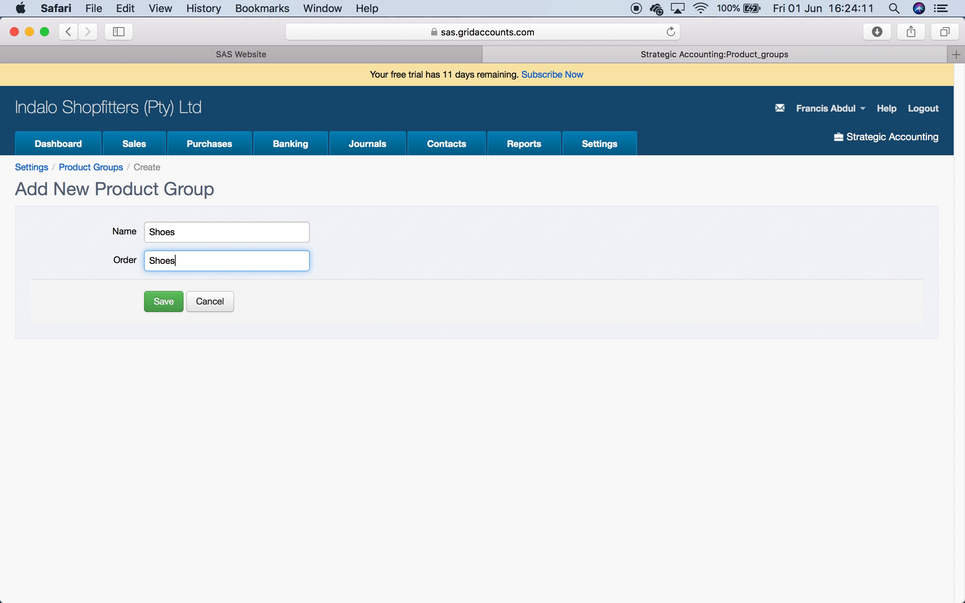
pyautogui.click(161, 303)
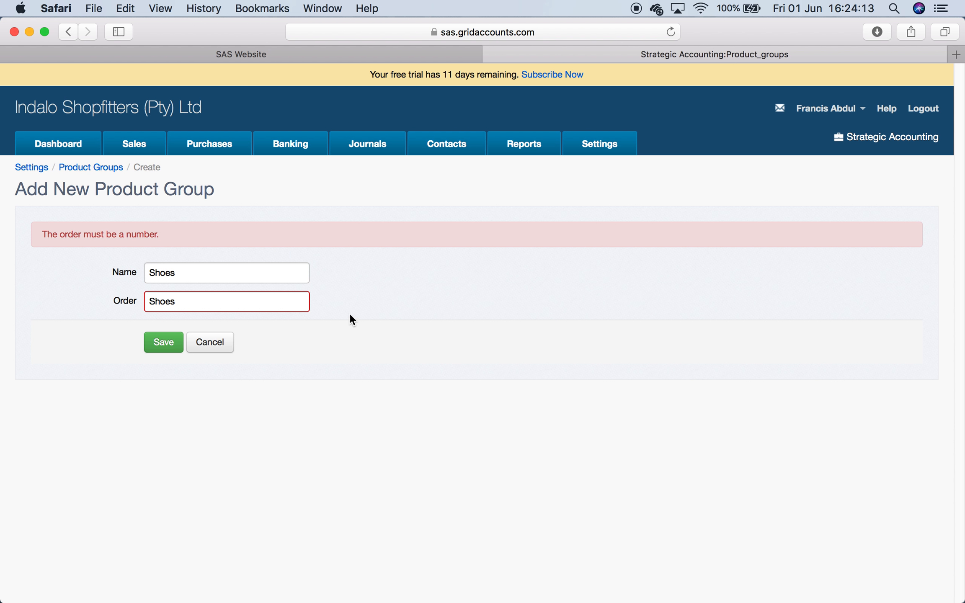
pyautogui.click(202, 303)
pyautogui.press('BackSpace')
pyautogui.press('BackSpace')
pyautogui.press('BackSpace')
pyautogui.press('BackSpace')
pyautogui.write('1')
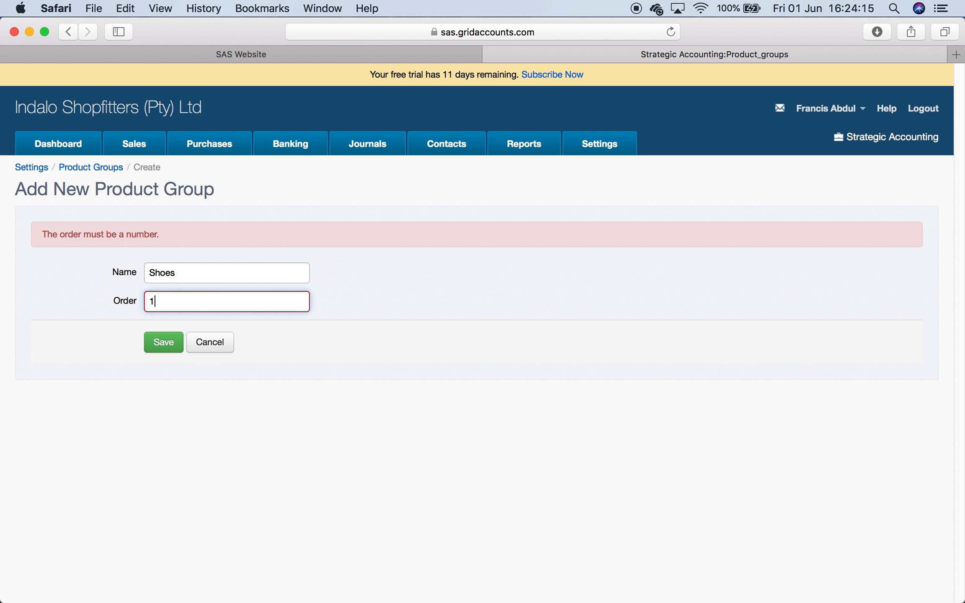
pyautogui.click(172, 340)
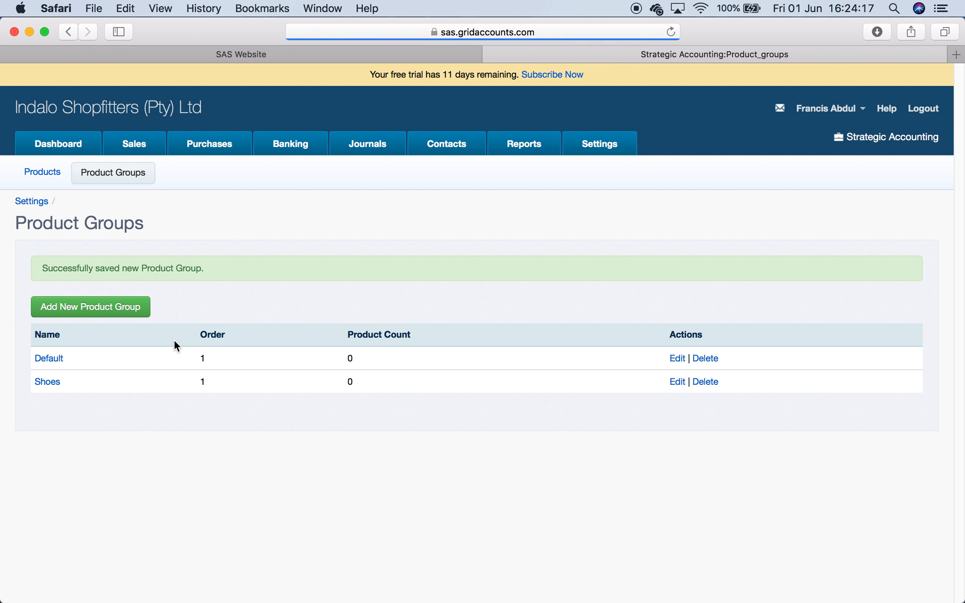
# - Try to add a product group named Jackets
pyautogui.click(85, 322)
pyautogui.click(191, 232)
pyautogui.write('Jackets')
pyautogui.press('Tab')
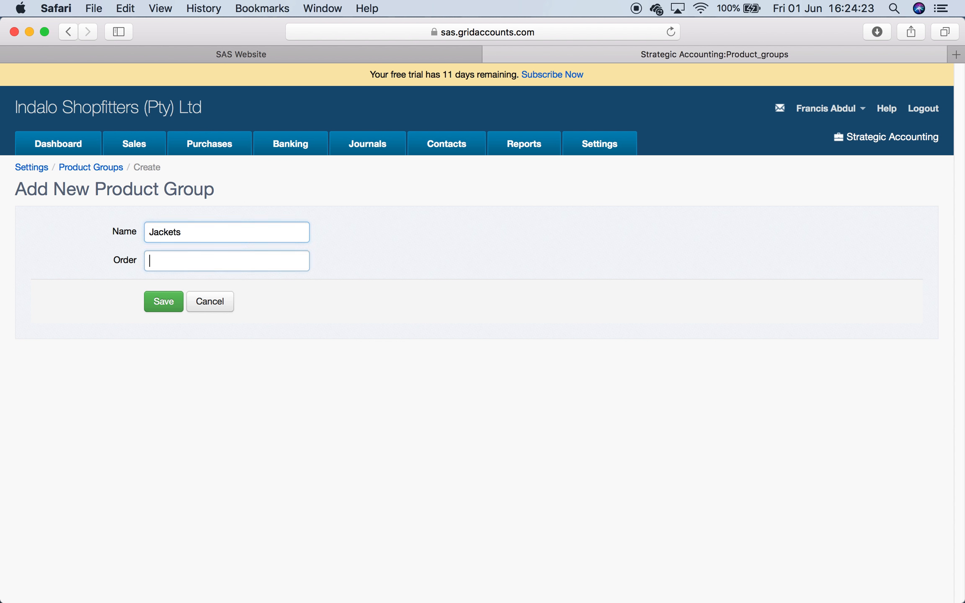
pyautogui.click(164, 307)
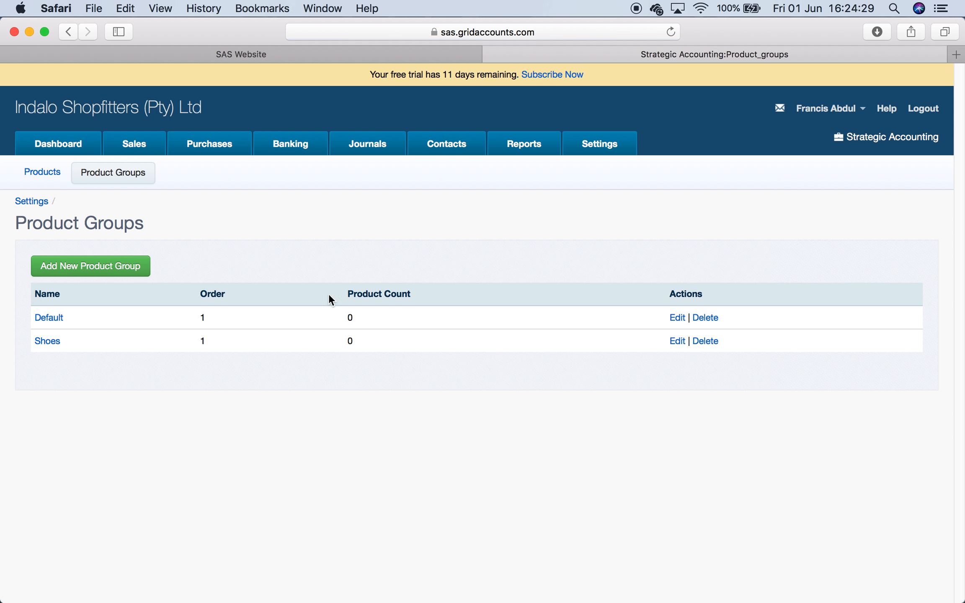
# - Add a product group named Jackets
pyautogui.click(129, 266)
pyautogui.click(172, 236)
pyautogui.write('Jackets')
pyautogui.press('Tab')
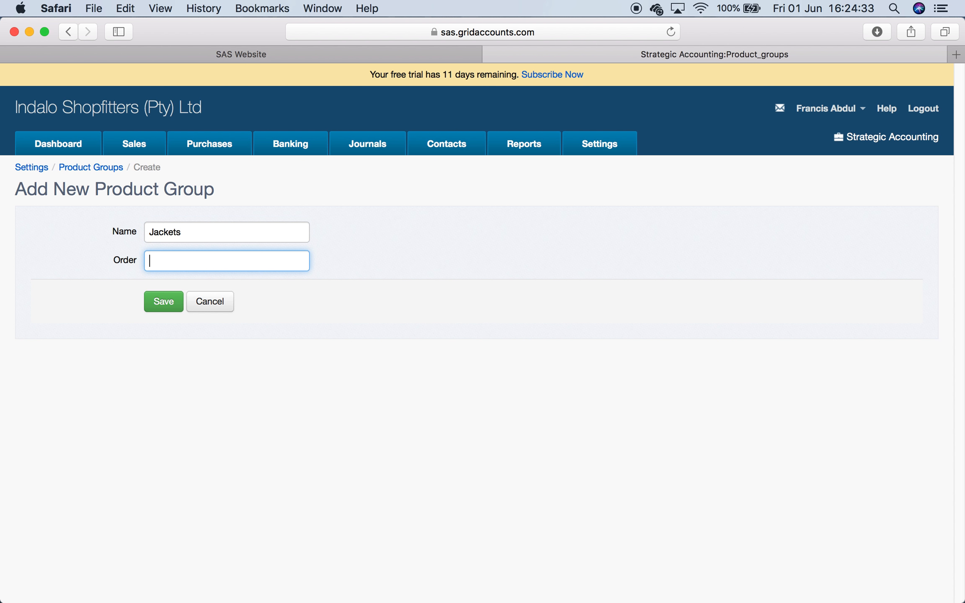
pyautogui.click(164, 300)
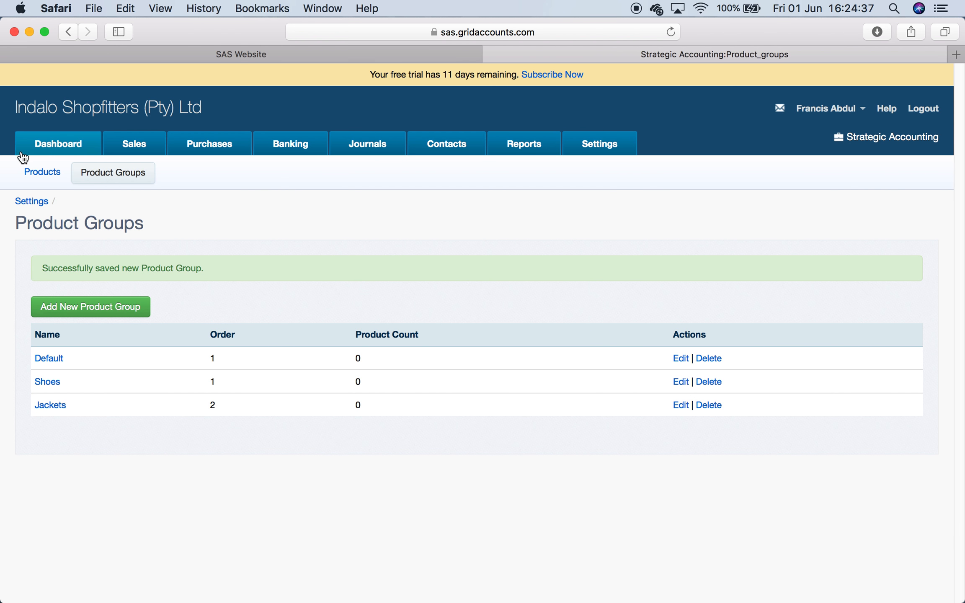
# - Edit the Boots product to unarchive it, assign category JHB and product group Shoes, and save
pyautogui.click(44, 169)
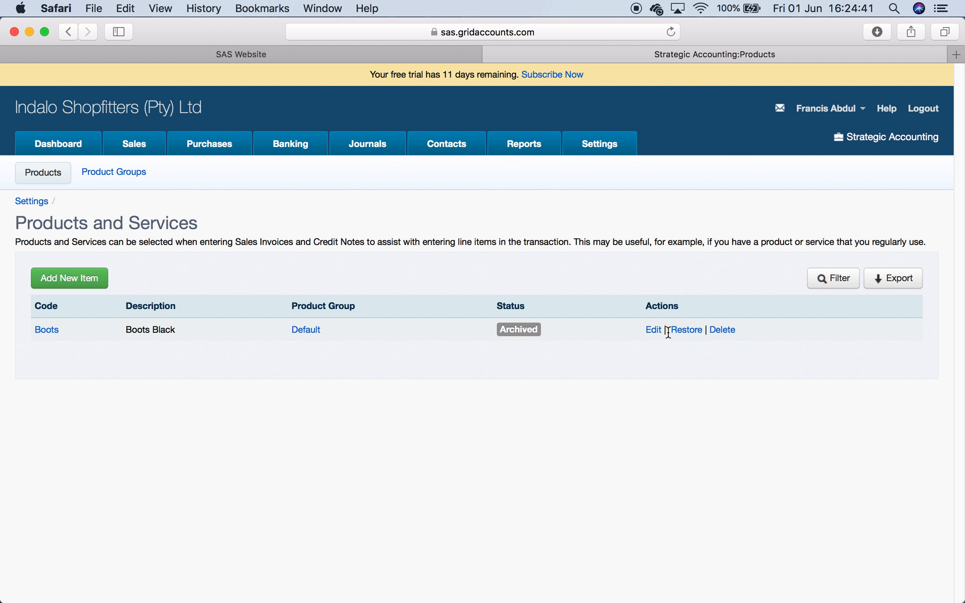
pyautogui.click(654, 330)
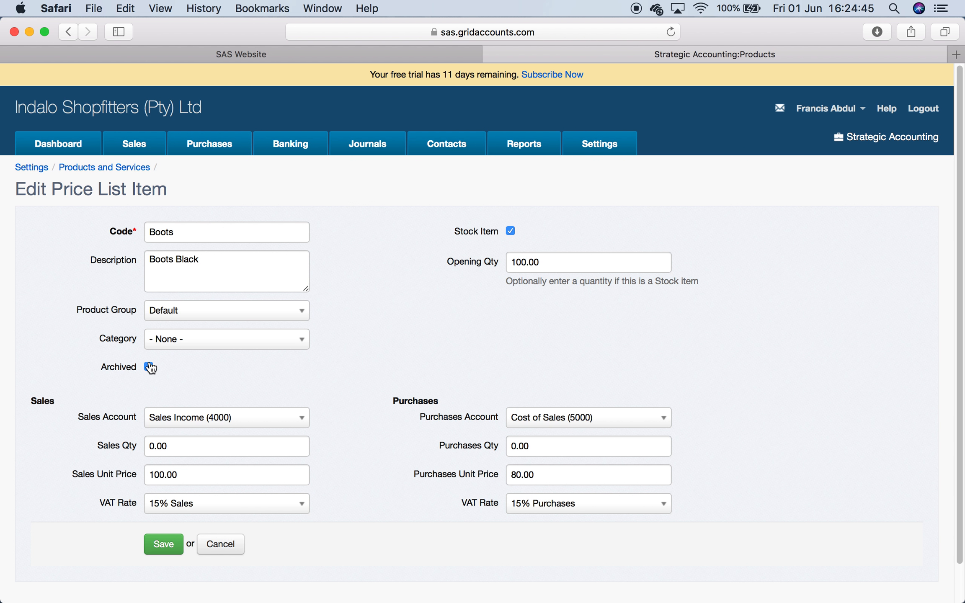
pyautogui.click(149, 366)
pyautogui.click(295, 340)
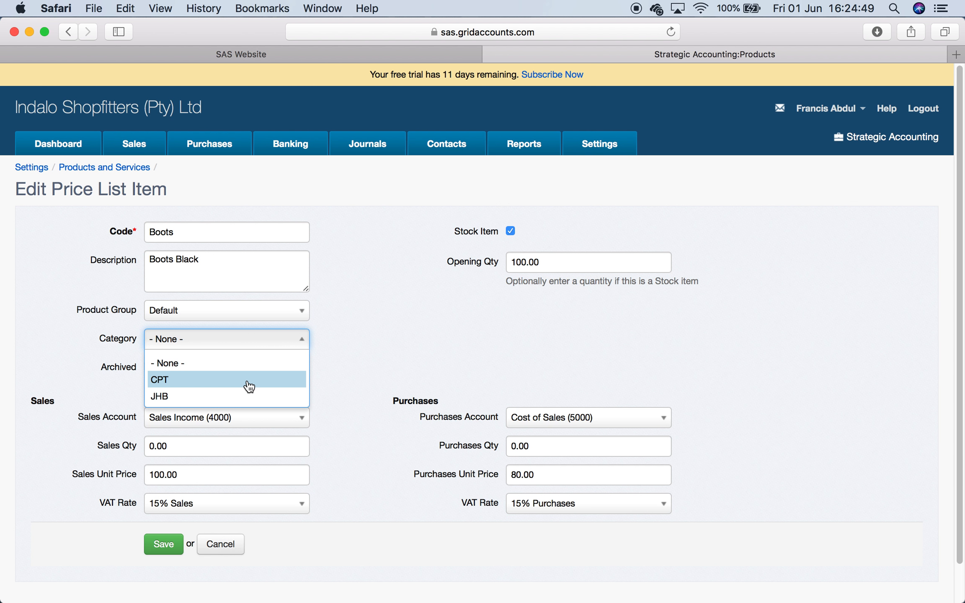
pyautogui.click(247, 398)
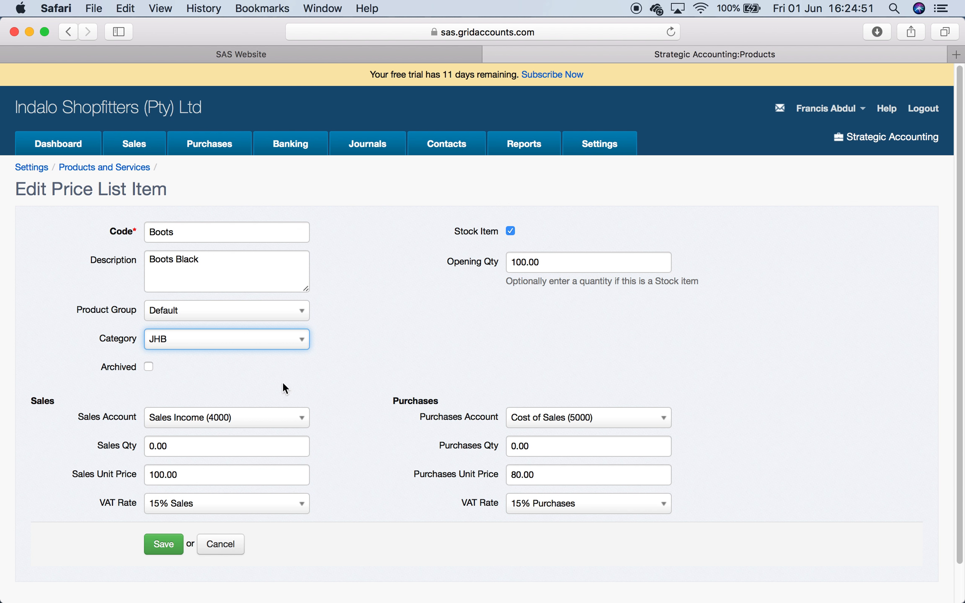
pyautogui.click(450, 300)
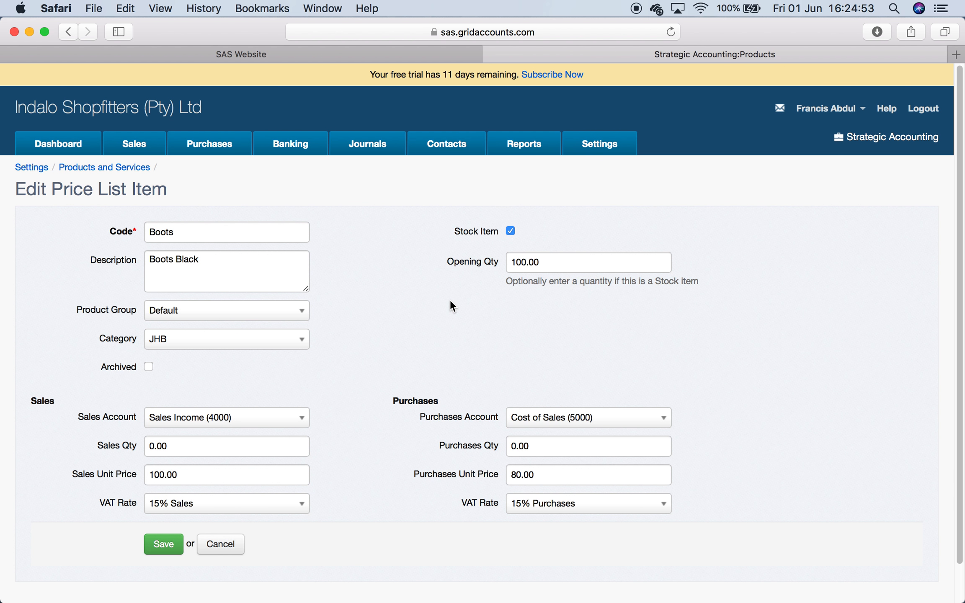
pyautogui.scroll(-2, 450, 299)
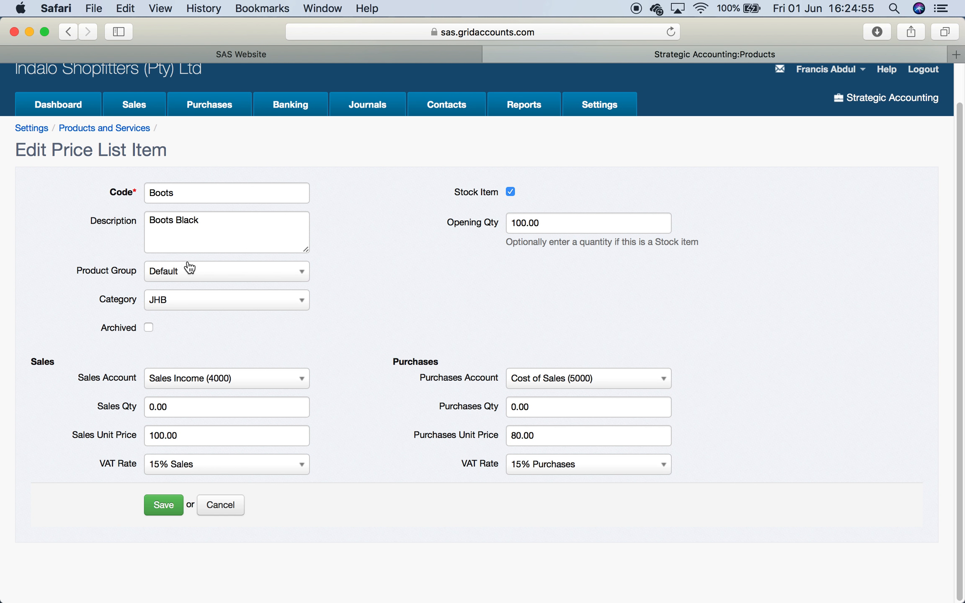
pyautogui.click(286, 275)
pyautogui.click(250, 329)
pyautogui.click(169, 510)
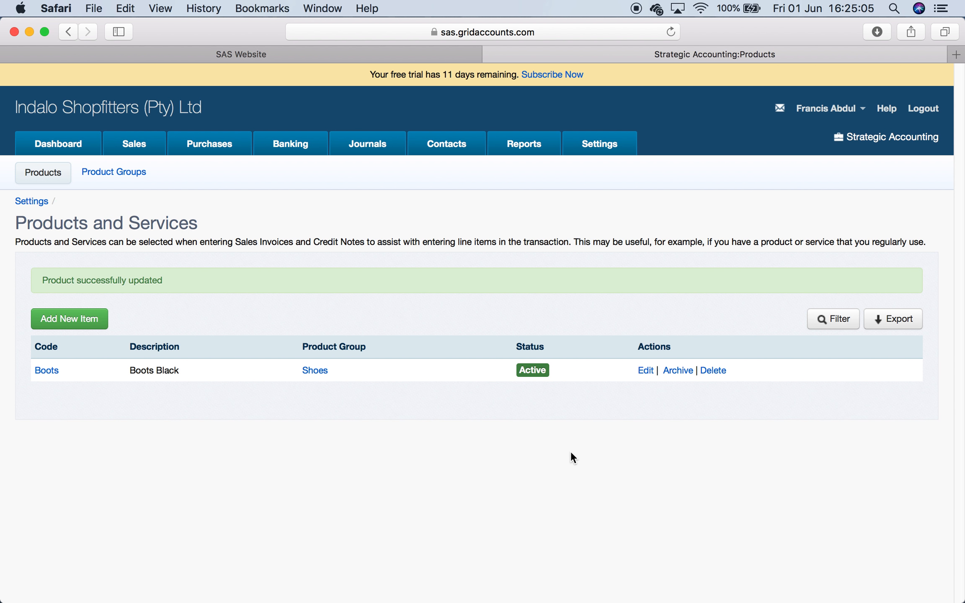
# - Open the list of draft sales invoices
pyautogui.click(137, 145)
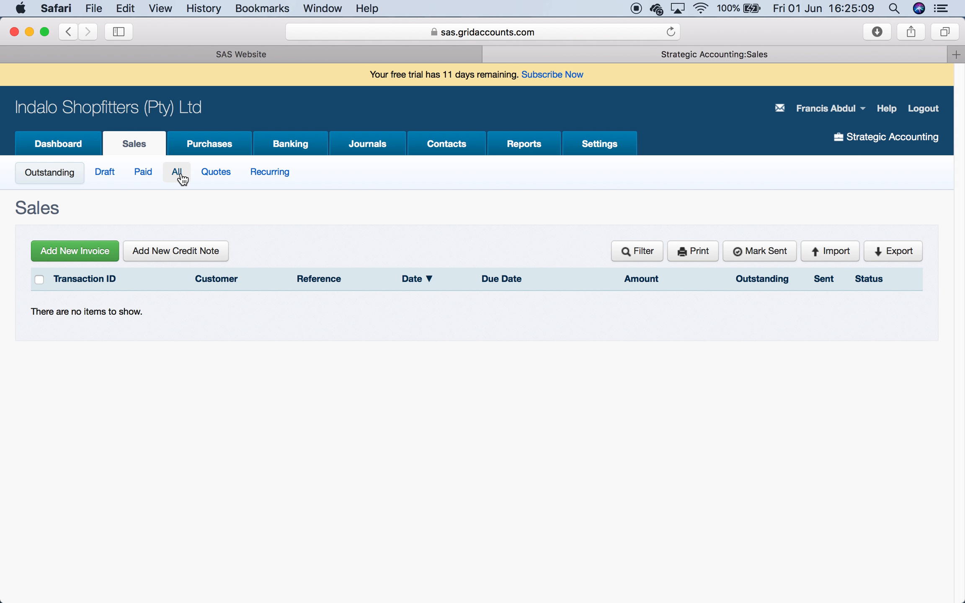
pyautogui.click(110, 176)
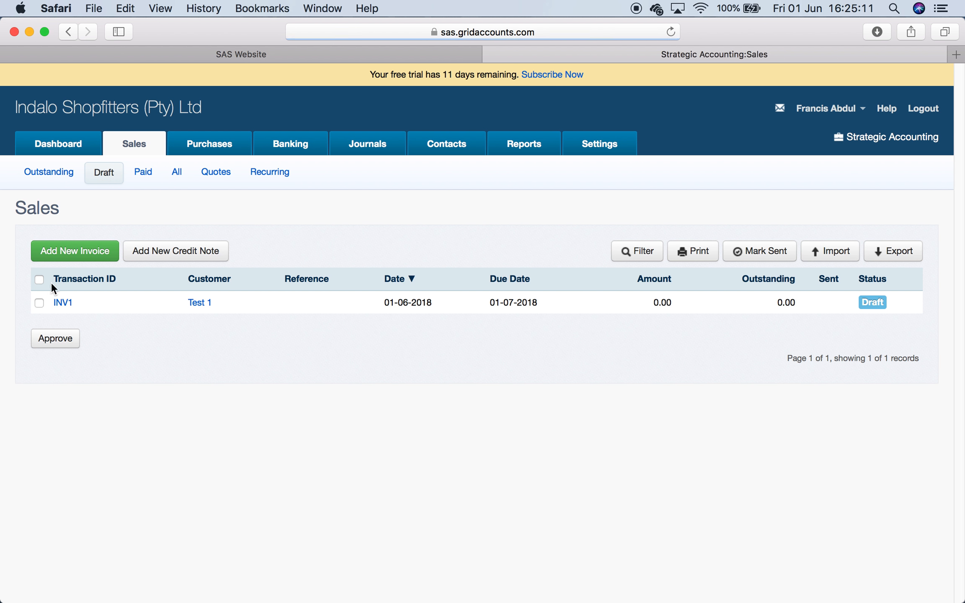
# - Add a Boots line item with category JHB and quantity 1 to draft sales invoice INV1
pyautogui.click(69, 303)
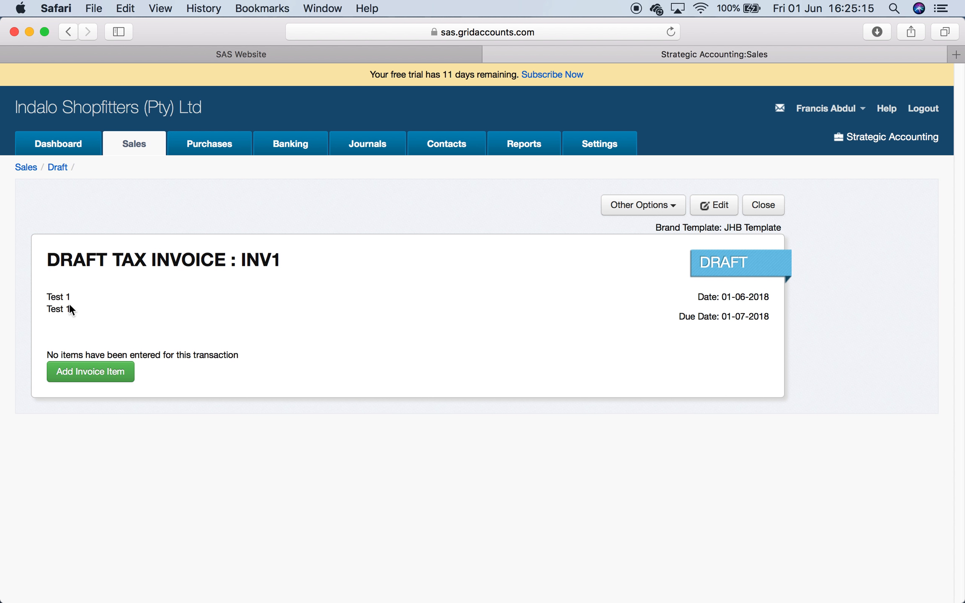
pyautogui.click(119, 371)
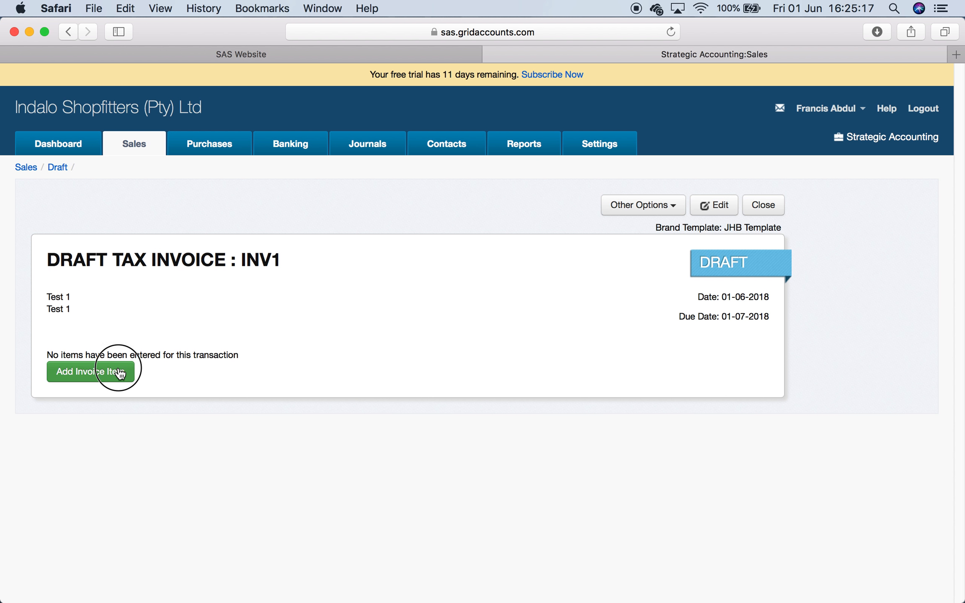
pyautogui.click(407, 237)
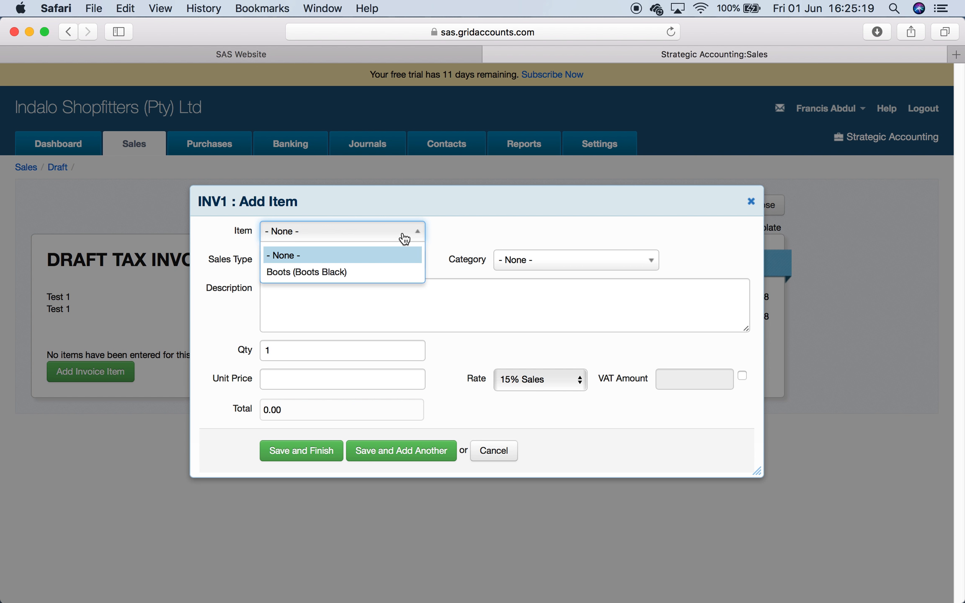
pyautogui.click(377, 271)
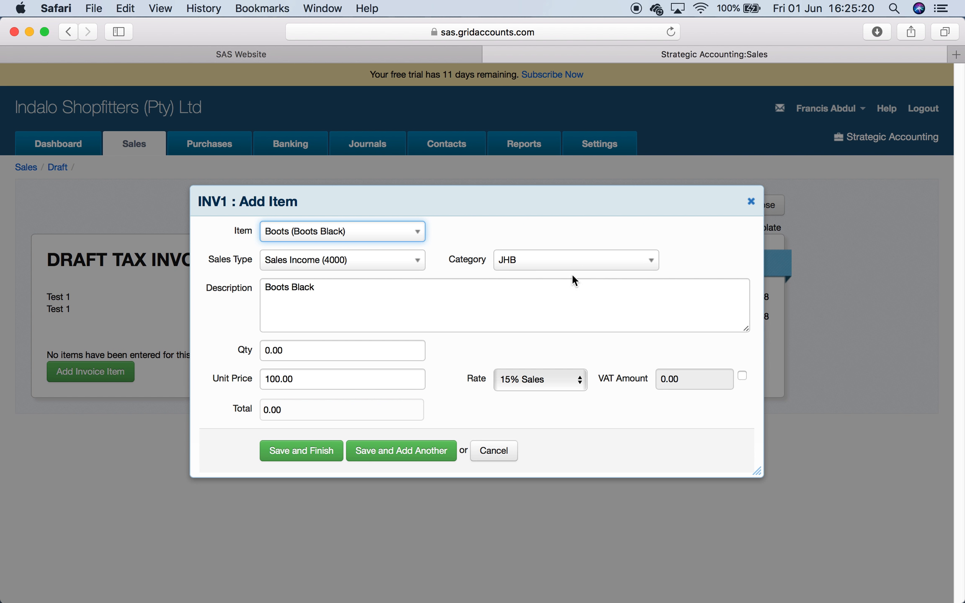
pyautogui.click(624, 268)
pyautogui.click(595, 323)
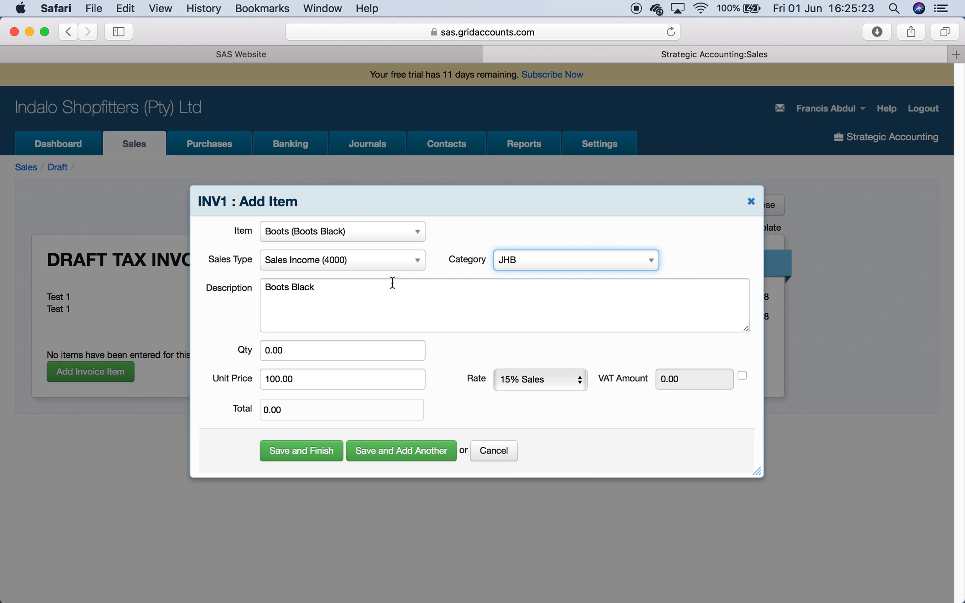
pyautogui.click(347, 310)
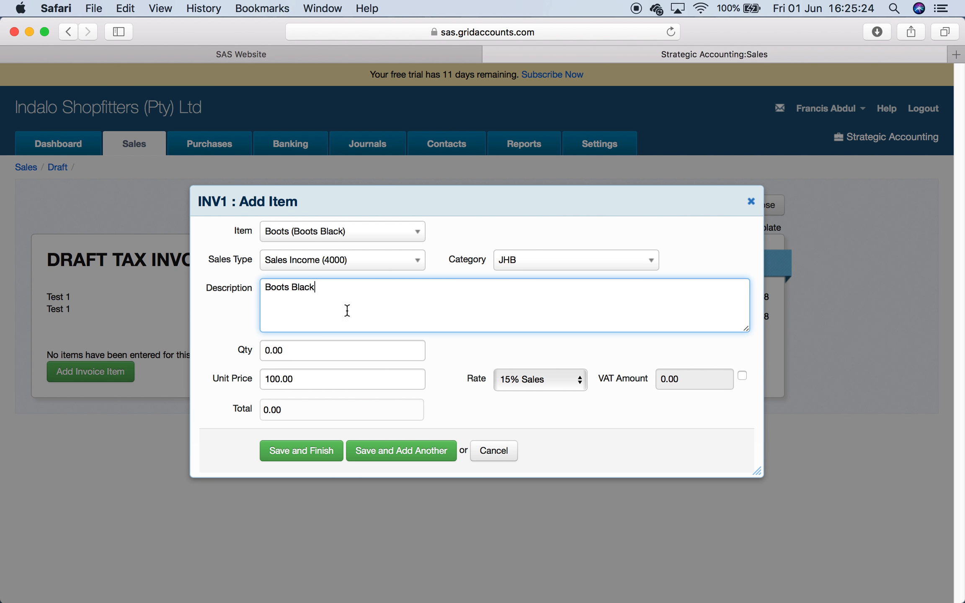
pyautogui.click(309, 344)
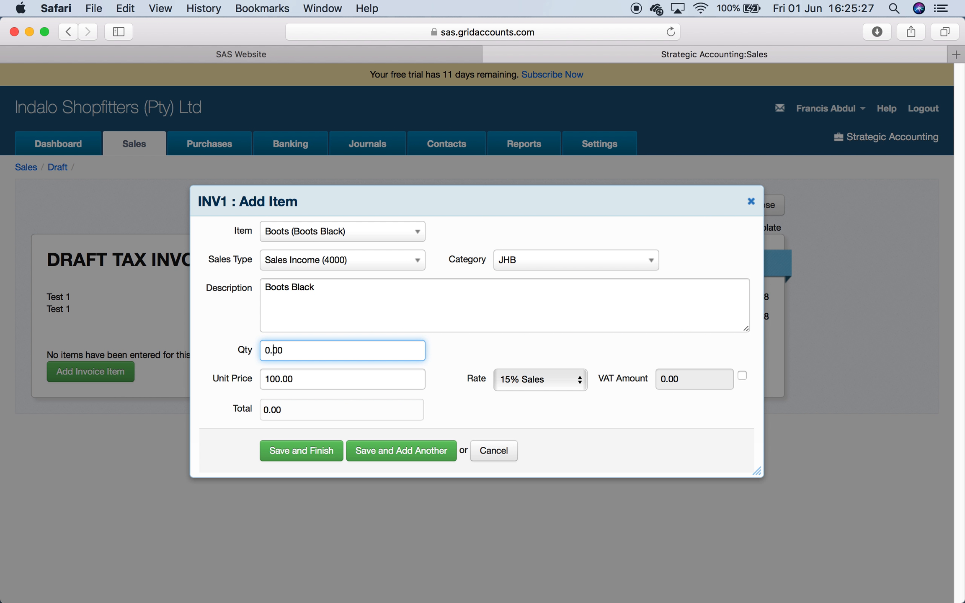
pyautogui.press('BackSpace')
pyautogui.write('1')
pyautogui.click(314, 447)
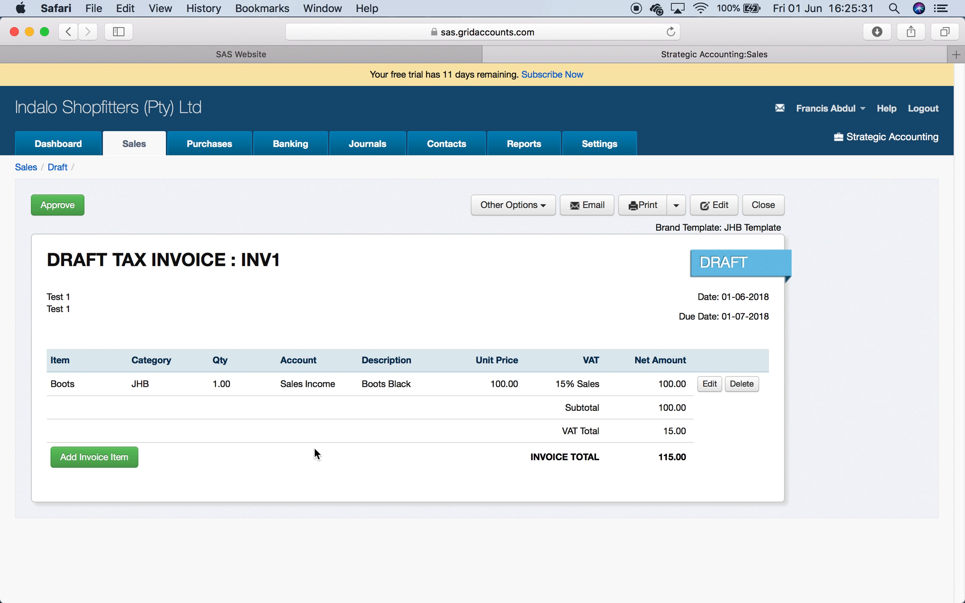
# - Print invoice INV1 to PDF and review the generated document before closing it
pyautogui.click(651, 204)
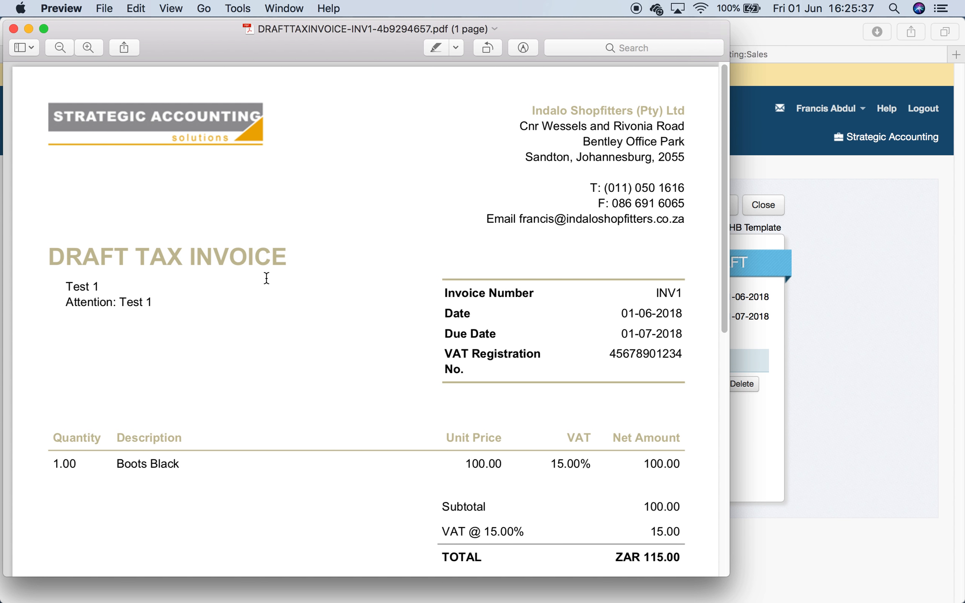
pyautogui.scroll(-5, 340, 401)
pyautogui.scroll(-5, 547, 427)
pyautogui.scroll(-5, 366, 375)
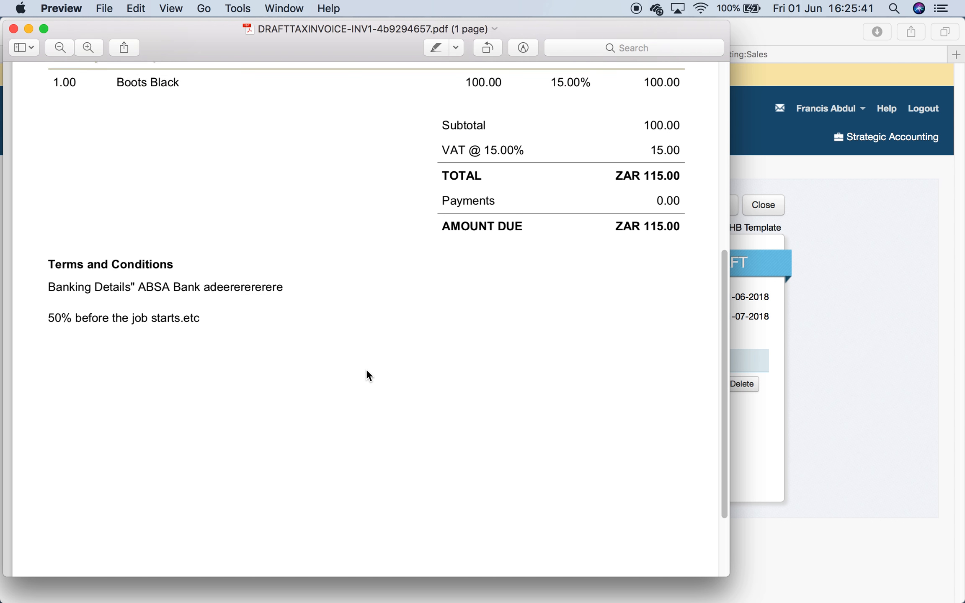
pyautogui.scroll(-3, 366, 376)
pyautogui.scroll(10, 367, 375)
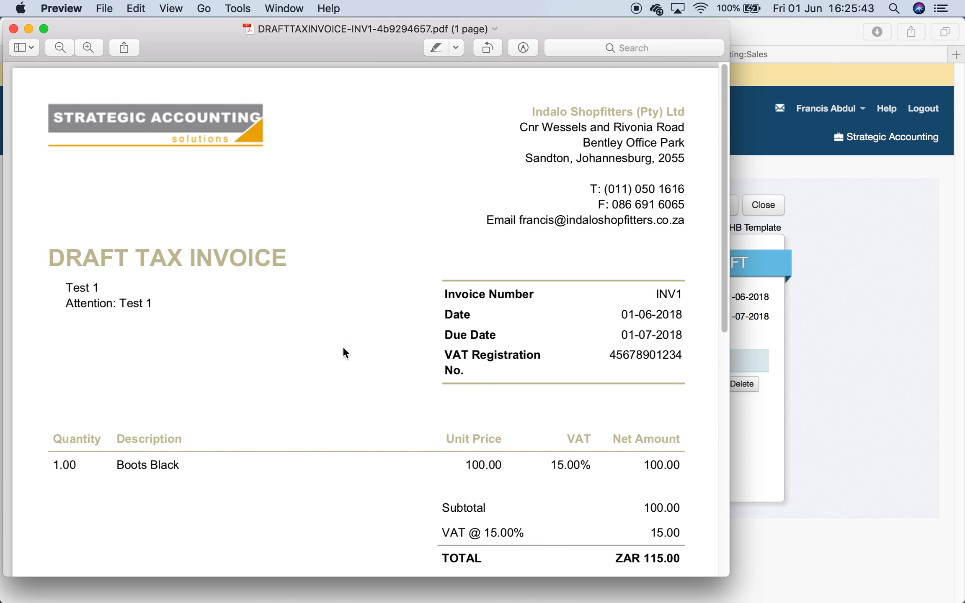
pyautogui.click(14, 28)
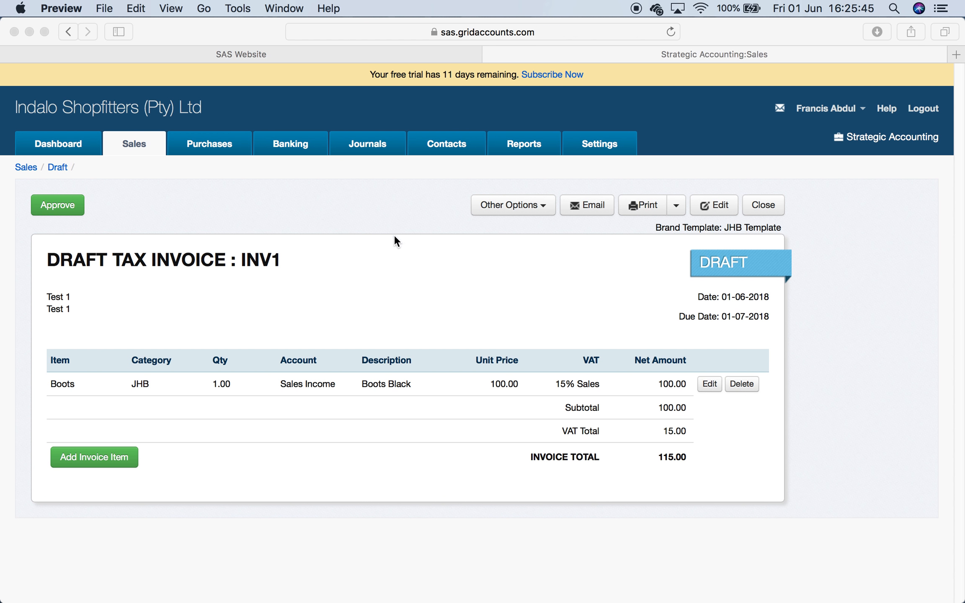
# - Open the Products and Services report
pyautogui.click(439, 208)
pyautogui.click(529, 153)
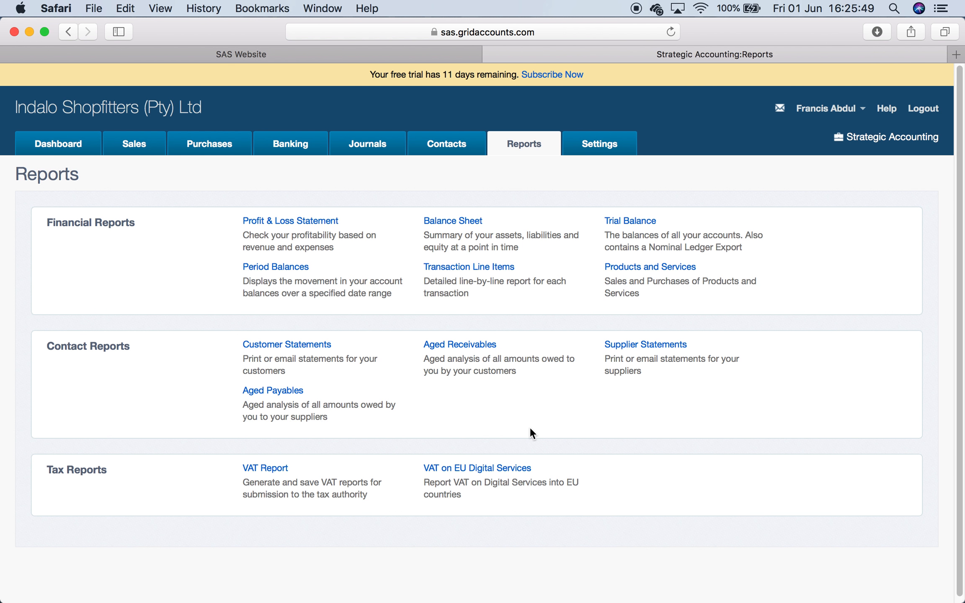
pyautogui.click(665, 266)
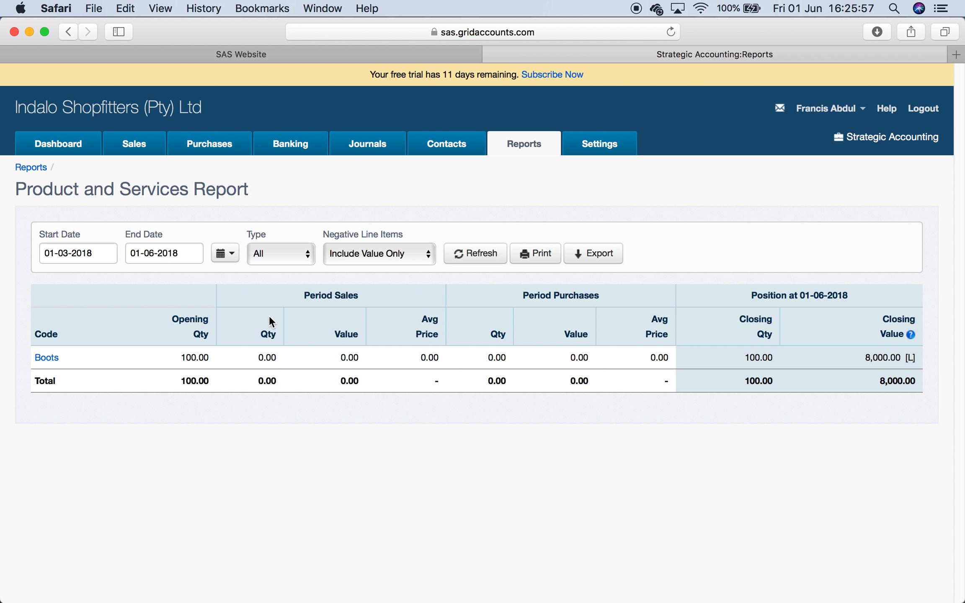
# - Approve draft sales invoice INV1 and reopen the Products and Services report
pyautogui.click(134, 147)
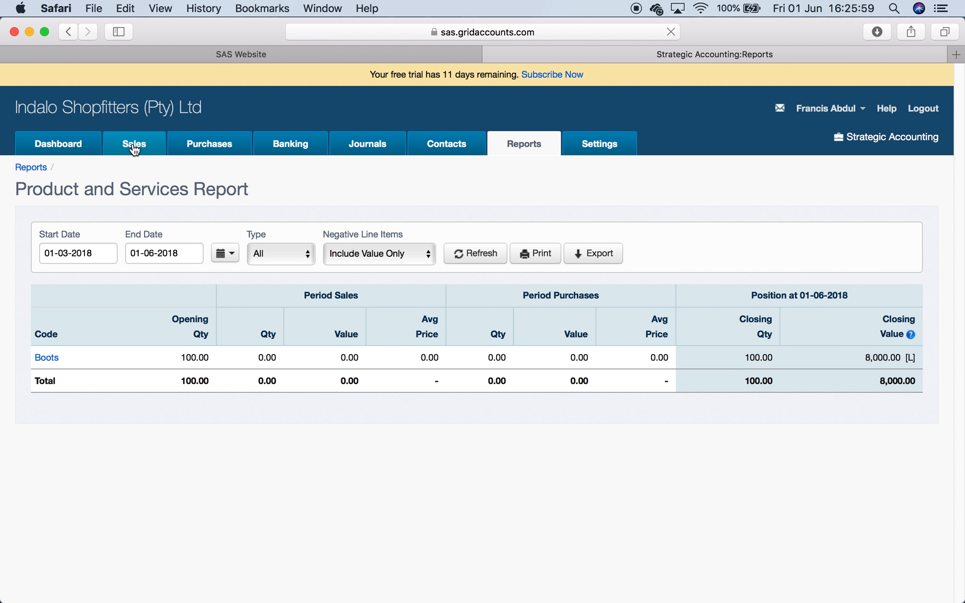
pyautogui.click(108, 173)
pyautogui.click(66, 303)
pyautogui.click(60, 209)
pyautogui.click(538, 153)
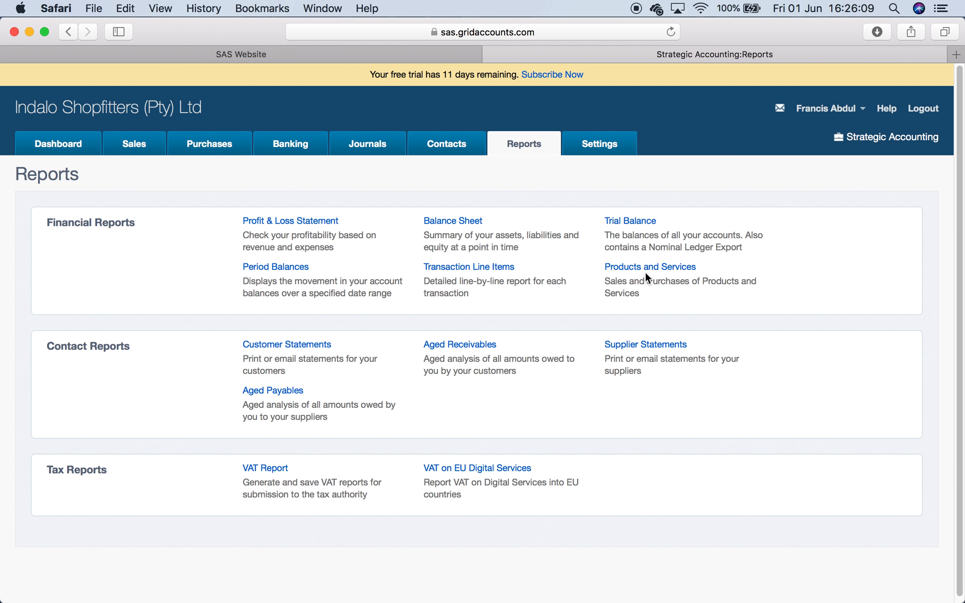
pyautogui.click(650, 268)
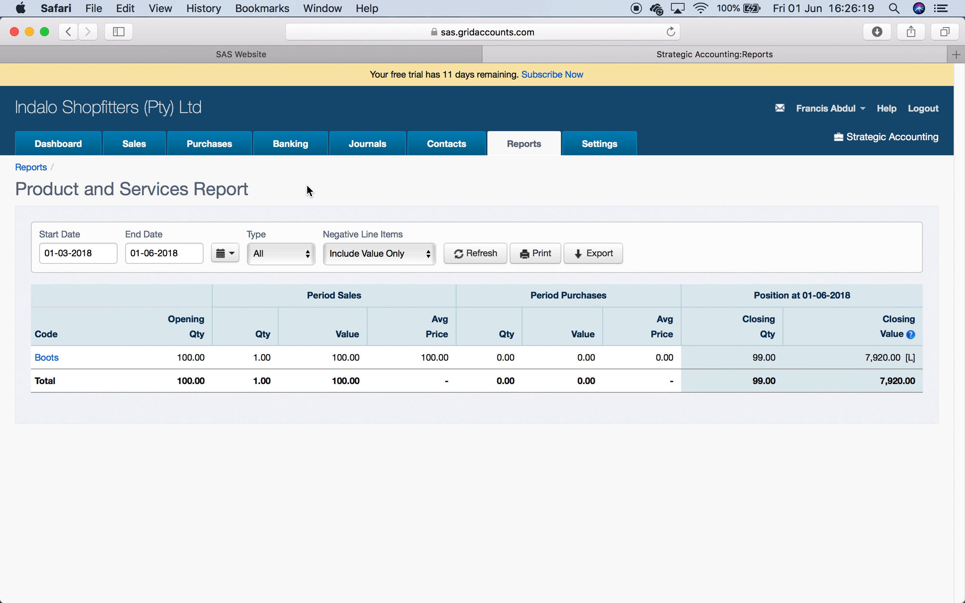
# - Create a new purchase invoice for supplier Test 1
pyautogui.click(227, 145)
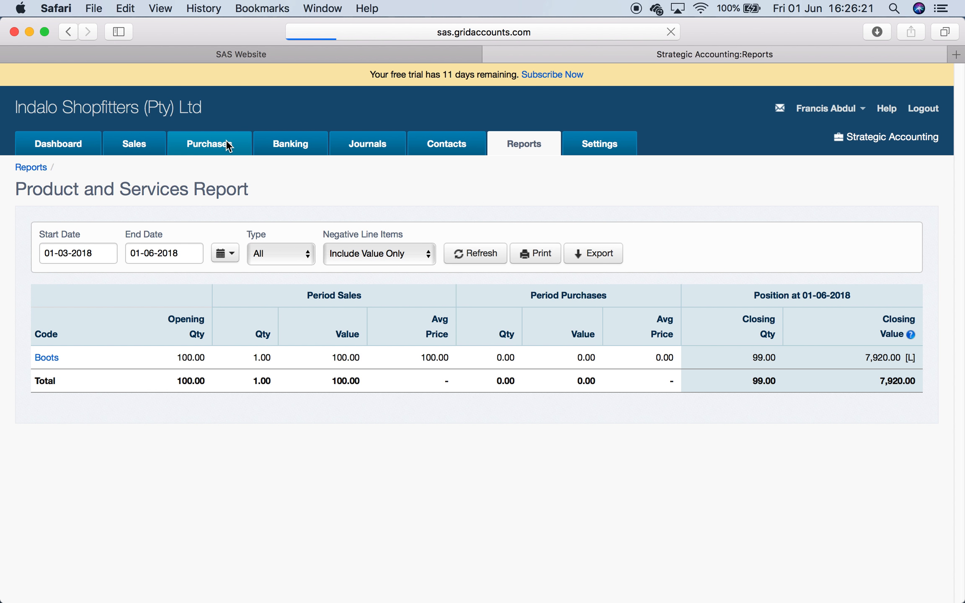
pyautogui.click(80, 251)
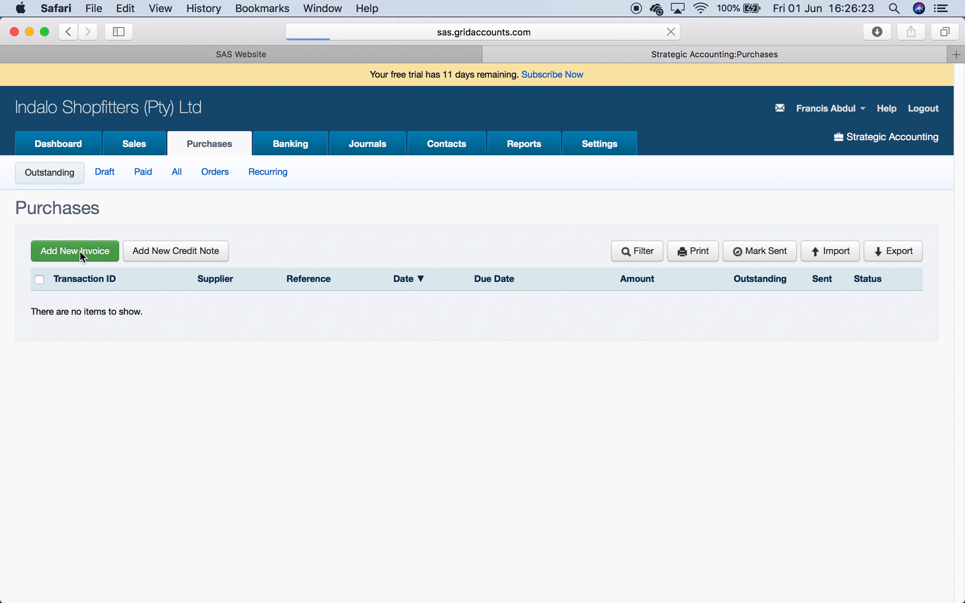
pyautogui.click(215, 250)
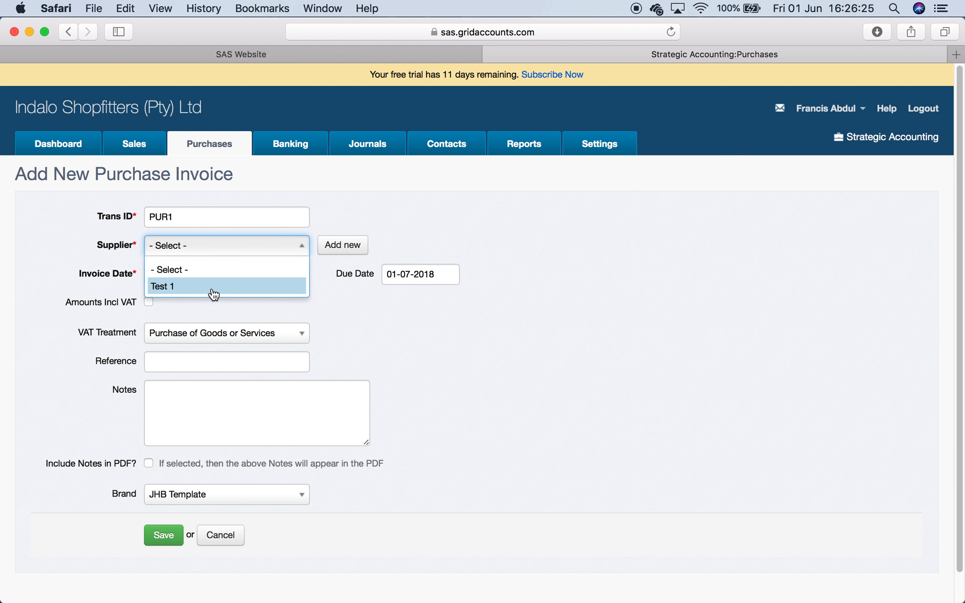
pyautogui.click(213, 291)
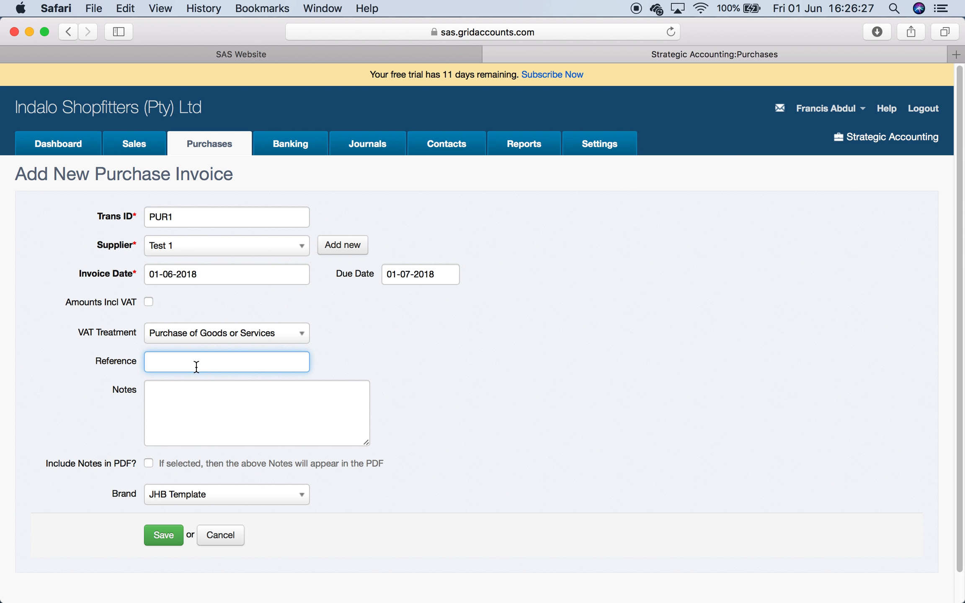
pyautogui.click(164, 534)
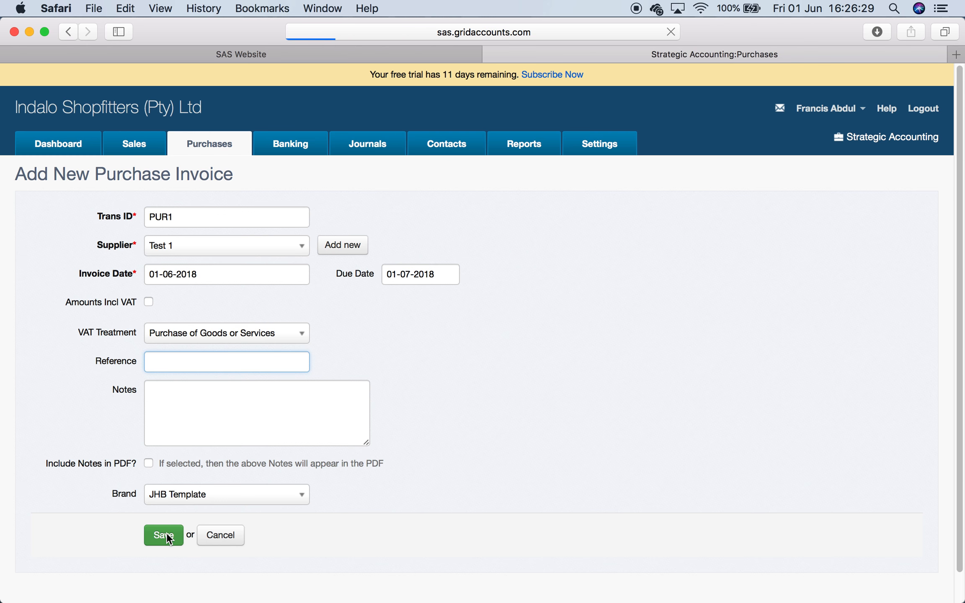
# - Add a Boots line item to the purchase invoice with category JHB and unit price 80
pyautogui.click(104, 372)
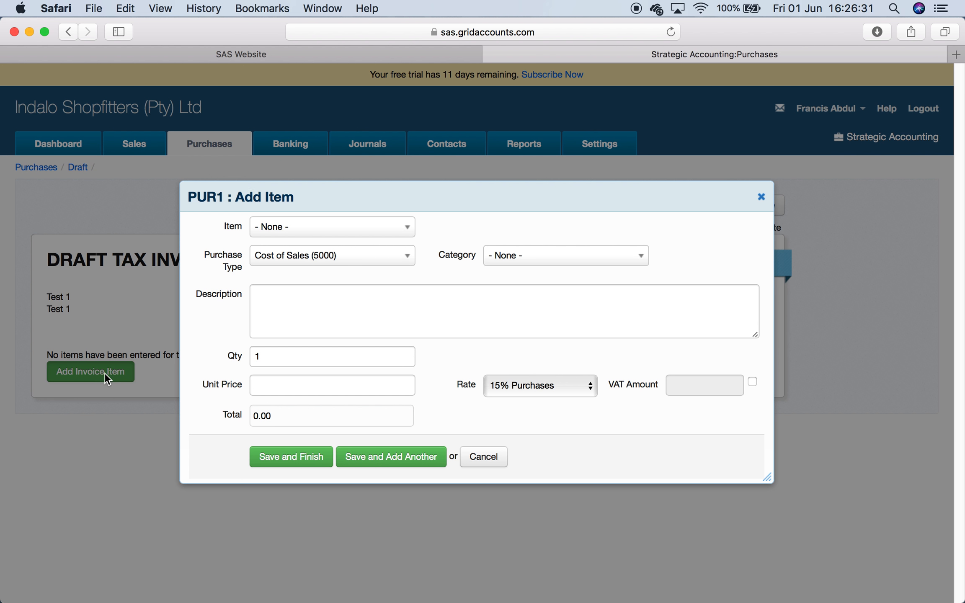
pyautogui.click(566, 260)
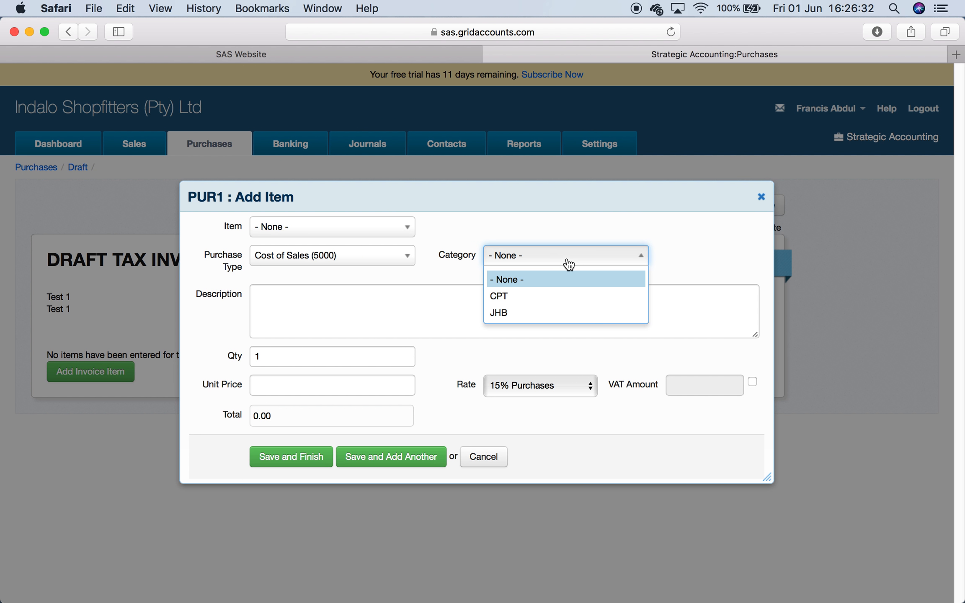
pyautogui.click(556, 317)
pyautogui.click(366, 227)
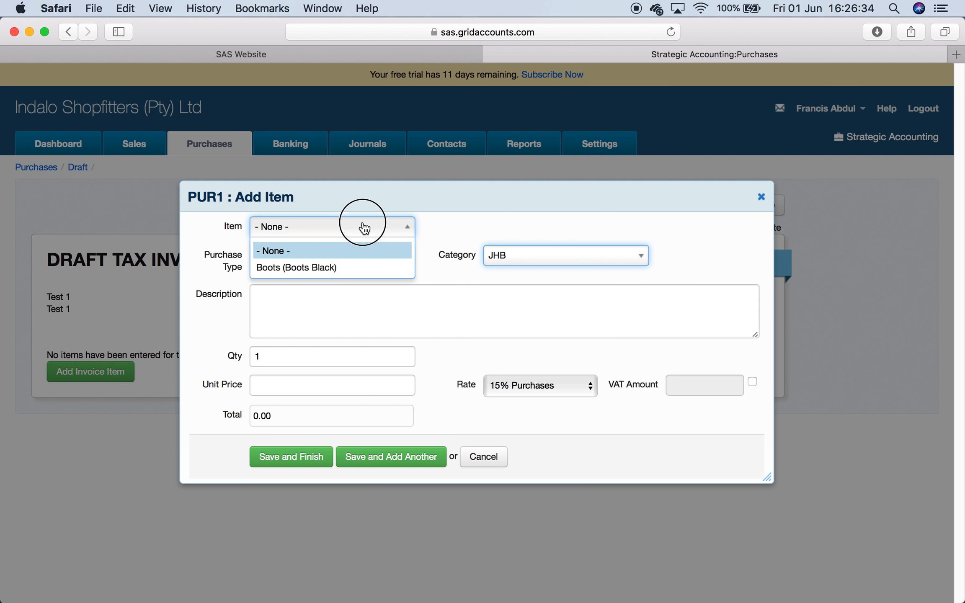
pyautogui.click(350, 265)
pyautogui.click(316, 303)
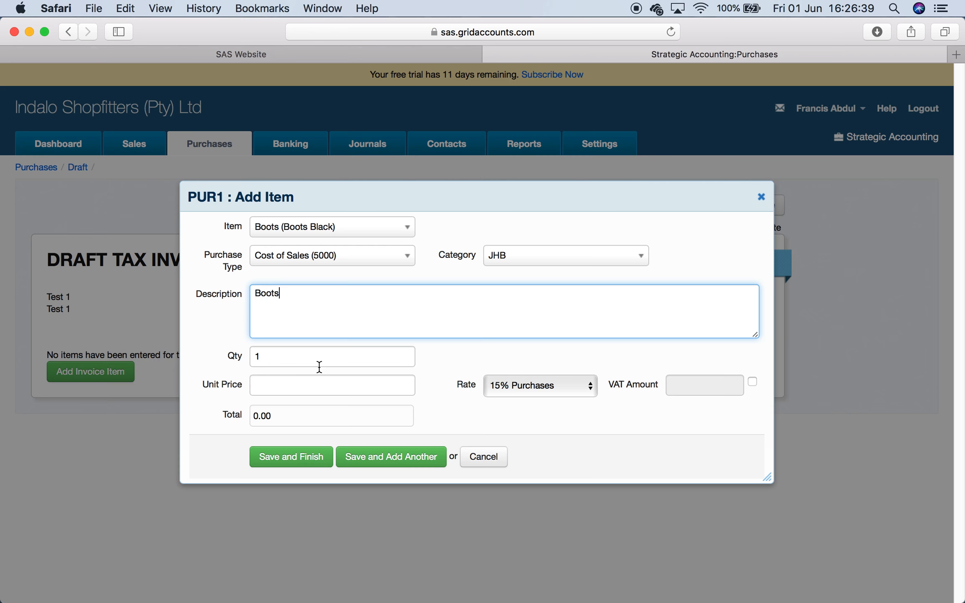
pyautogui.click(318, 389)
pyautogui.write('80')
pyautogui.click(307, 455)
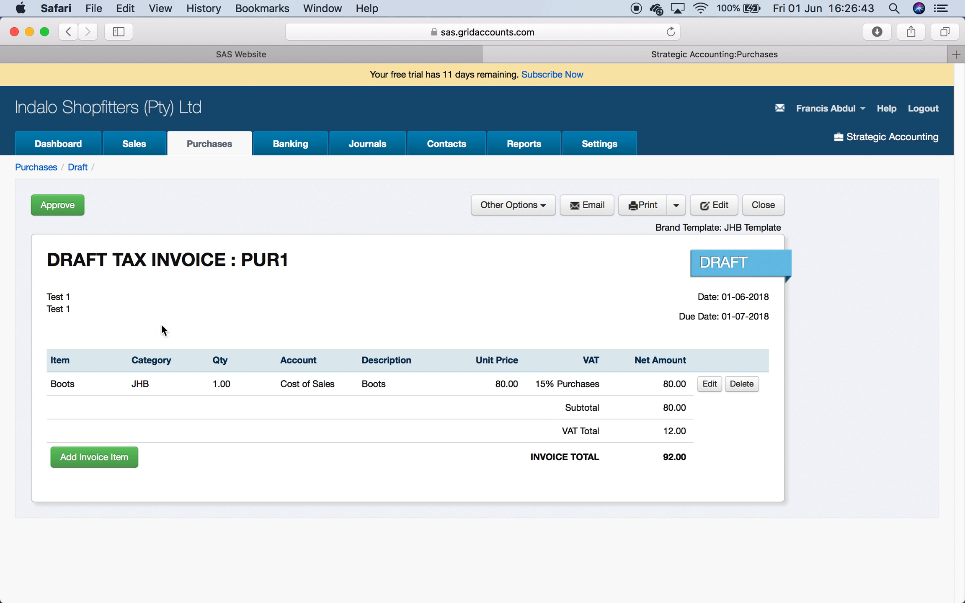
# - Approve the purchase invoice and open the Products and Services report
pyautogui.click(58, 202)
pyautogui.click(541, 147)
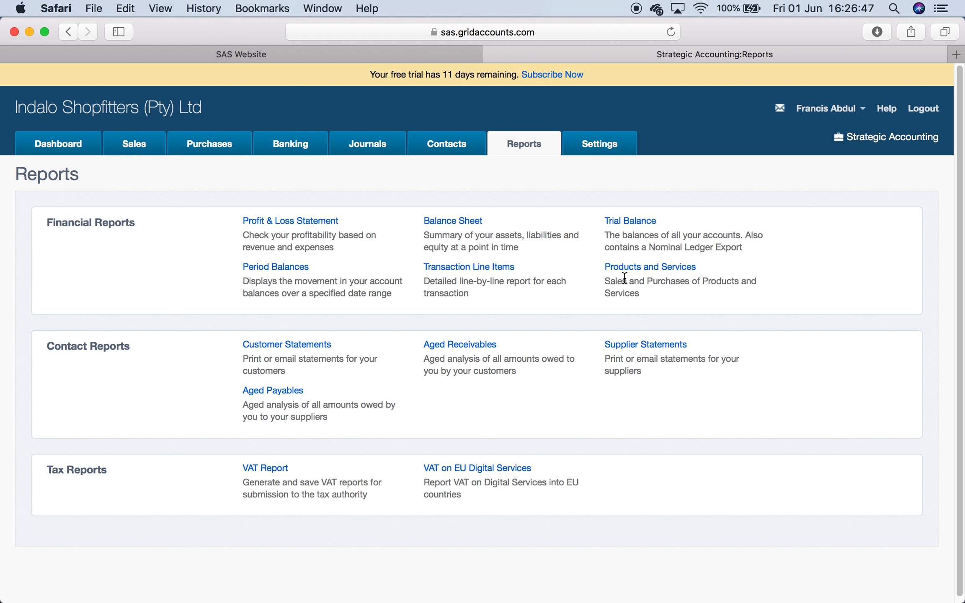
pyautogui.click(650, 268)
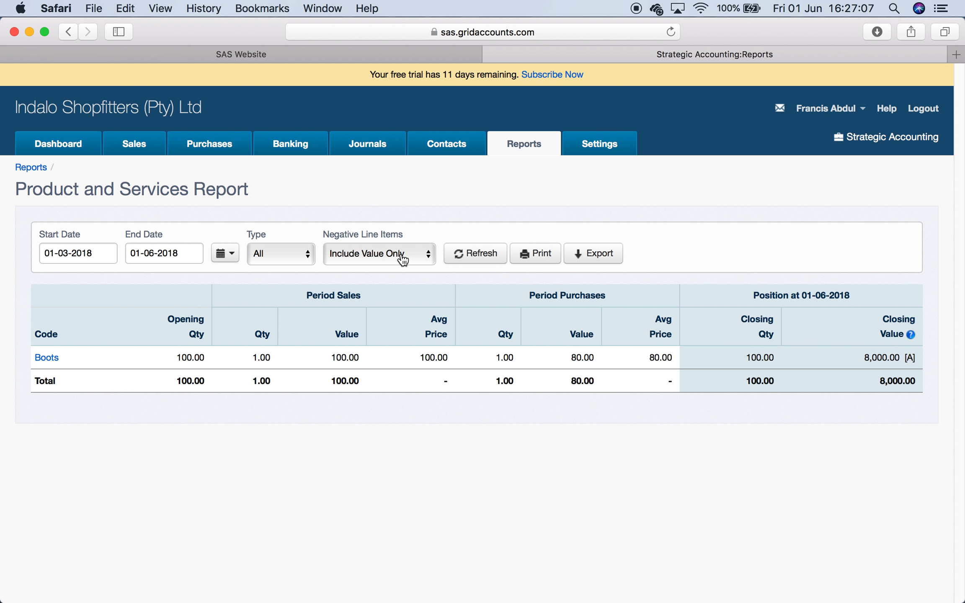
# - Set negative line items to Include Qty and Value and refresh the report
pyautogui.click(427, 254)
pyautogui.click(409, 273)
pyautogui.click(482, 256)
pyautogui.click(604, 141)
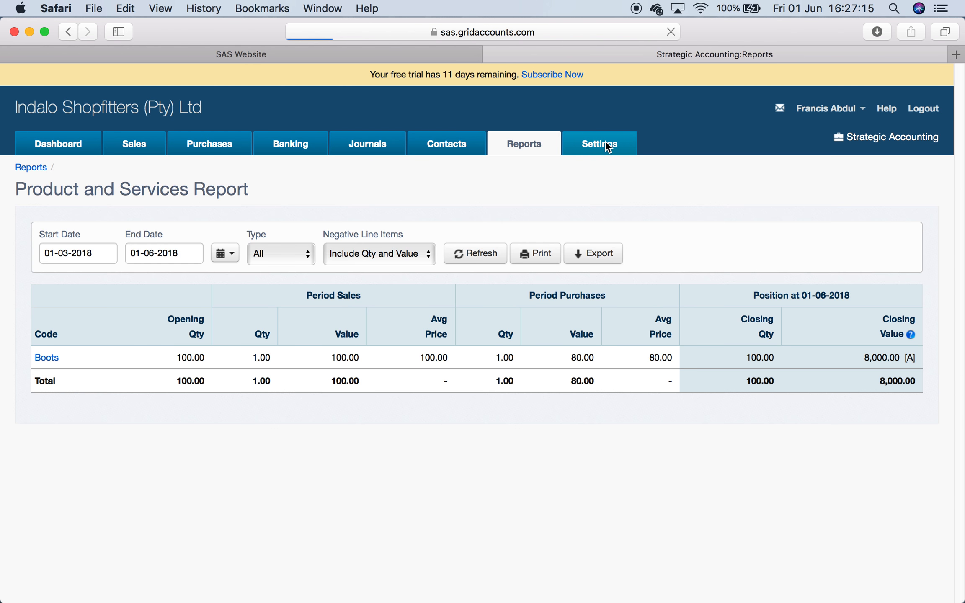
pyautogui.scroll(-5, 491, 402)
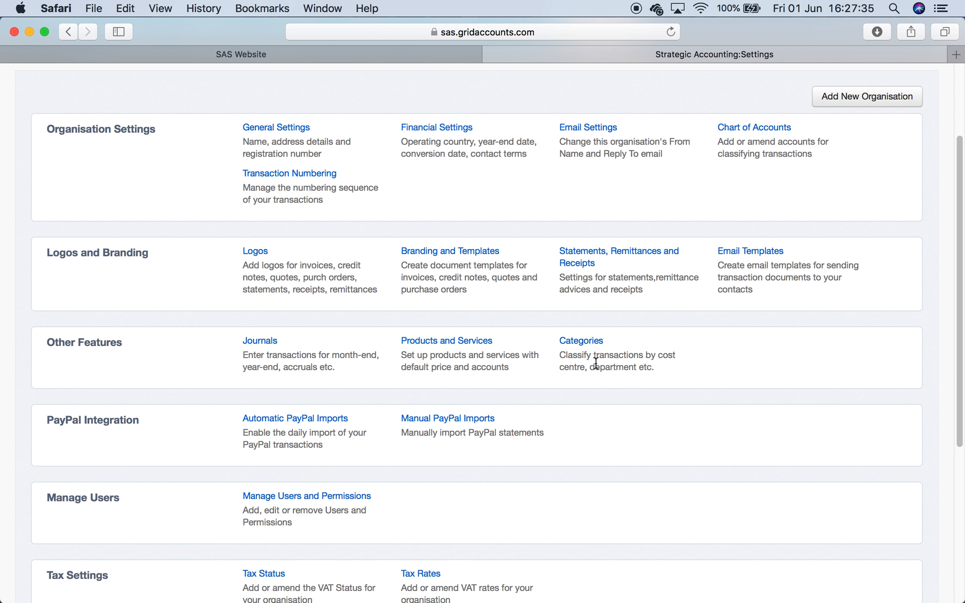
pyautogui.scroll(5, 547, 372)
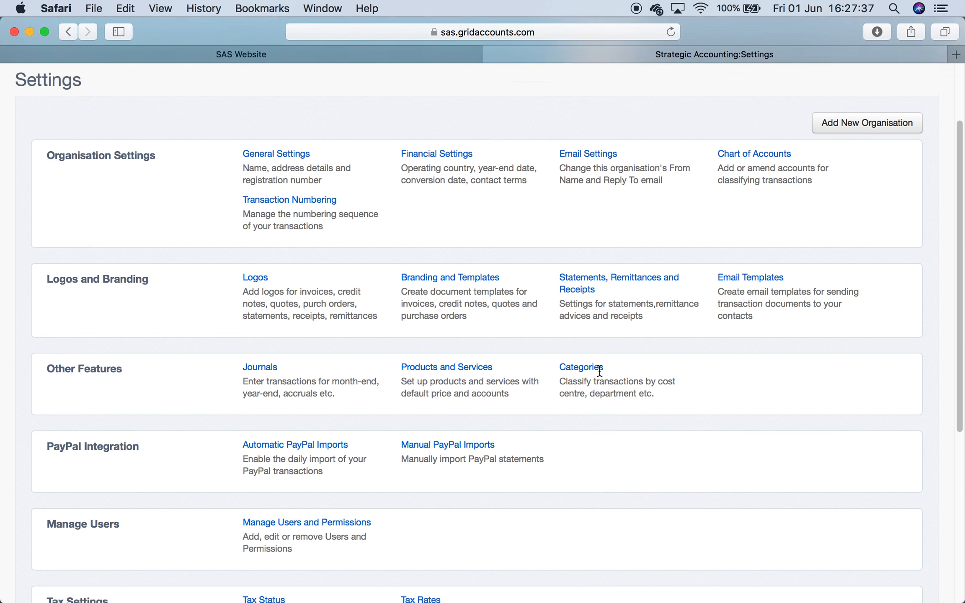
pyautogui.click(529, 142)
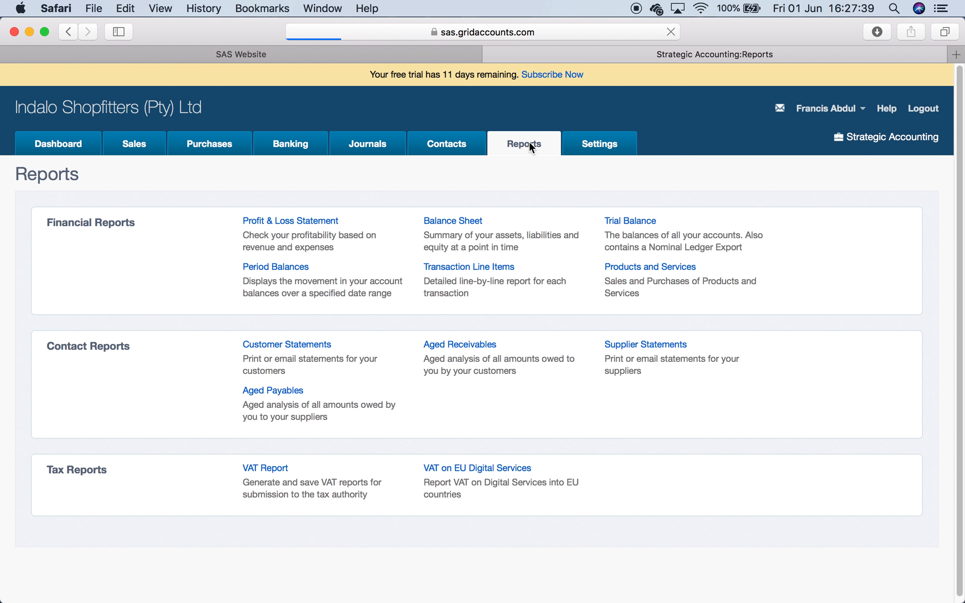
# - Open the Profit and Loss Statement and display it by category
pyautogui.click(303, 220)
pyautogui.click(385, 257)
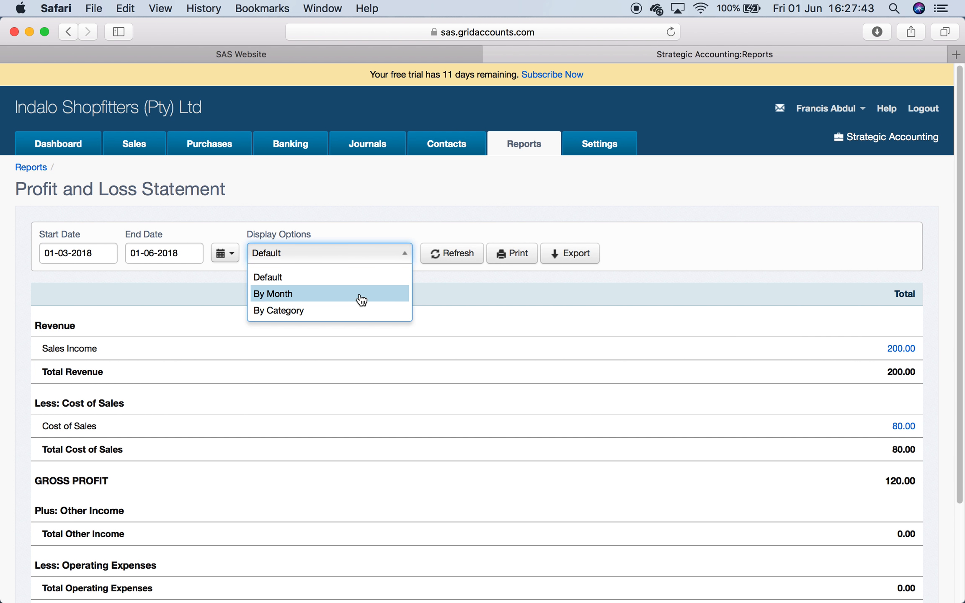
pyautogui.click(365, 311)
pyautogui.click(455, 251)
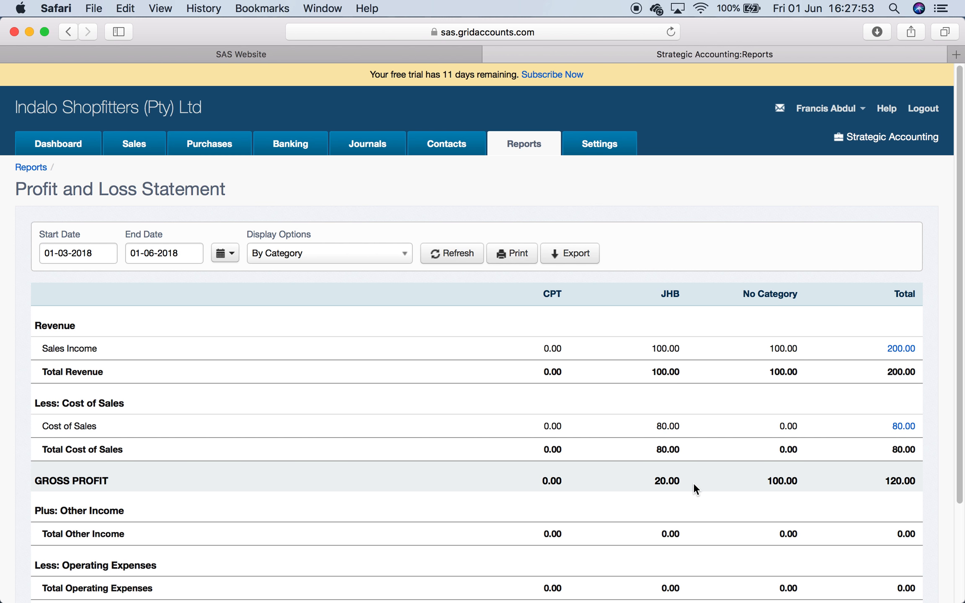
pyautogui.scroll(-3, 693, 488)
pyautogui.scroll(3, 694, 487)
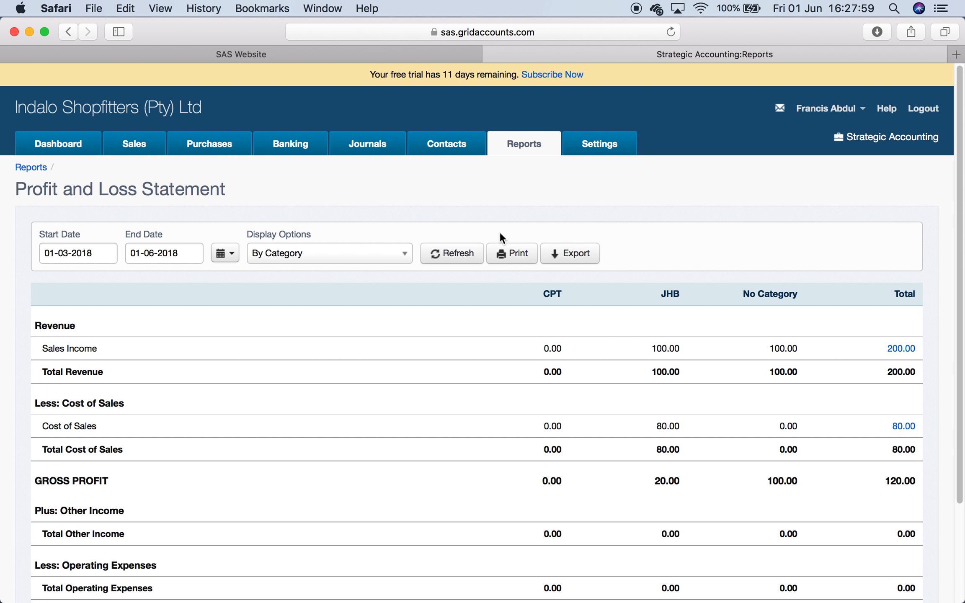
# - Open the Contacts page on the Strategic Accounting website
pyautogui.click(597, 146)
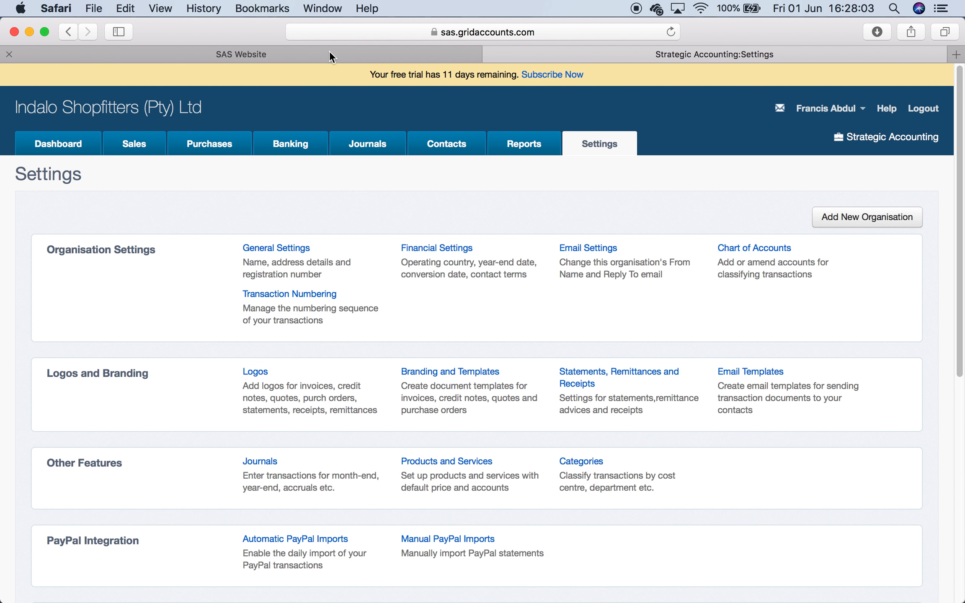
pyautogui.click(284, 48)
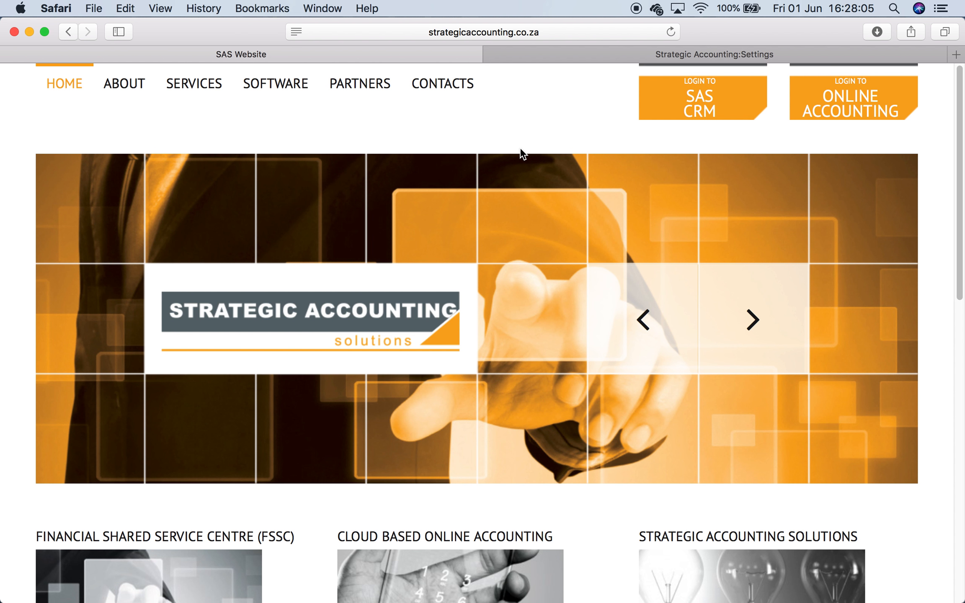
pyautogui.click(459, 82)
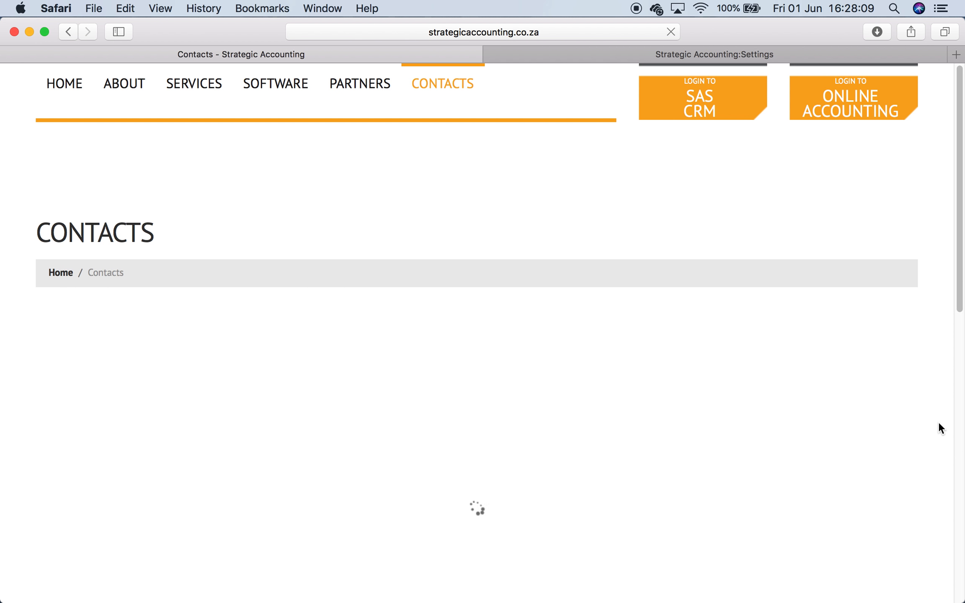
pyautogui.scroll(-15, 939, 421)
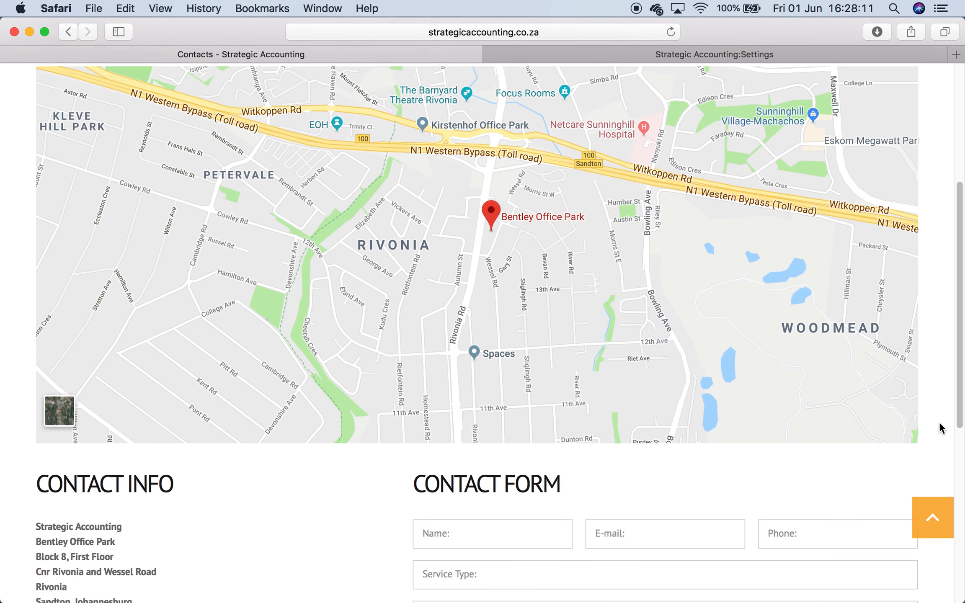